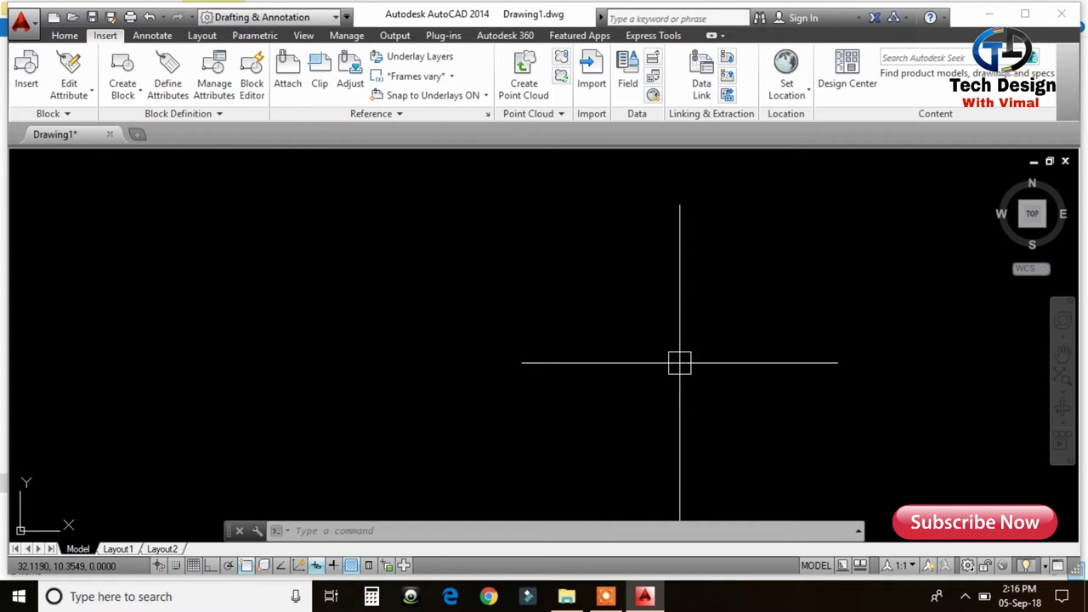
Launch Attach on the Insert tab to browse for a reference image file.
click(299, 89)
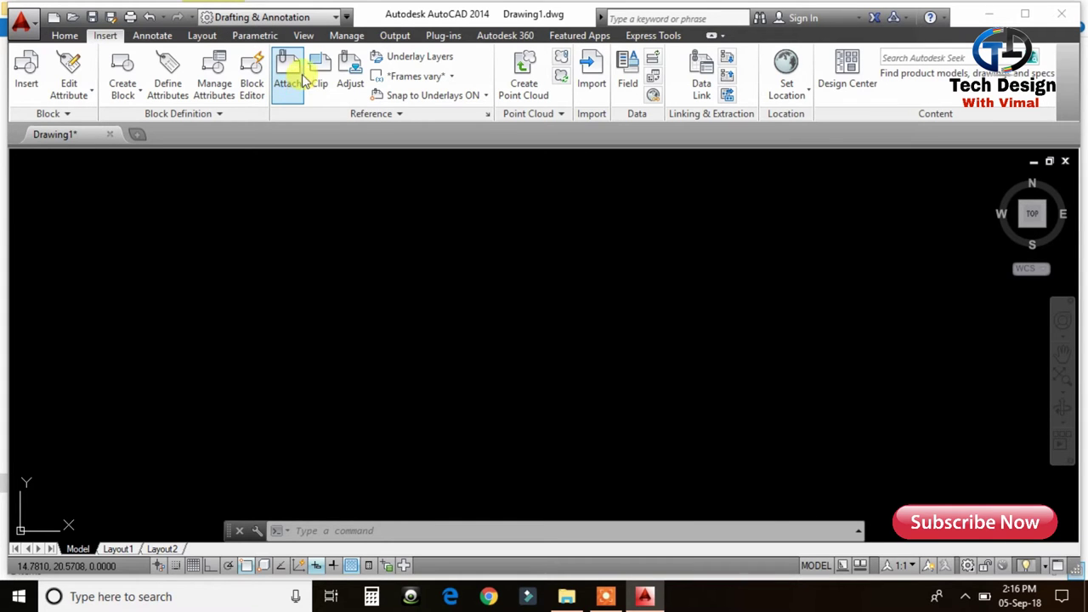
click(299, 90)
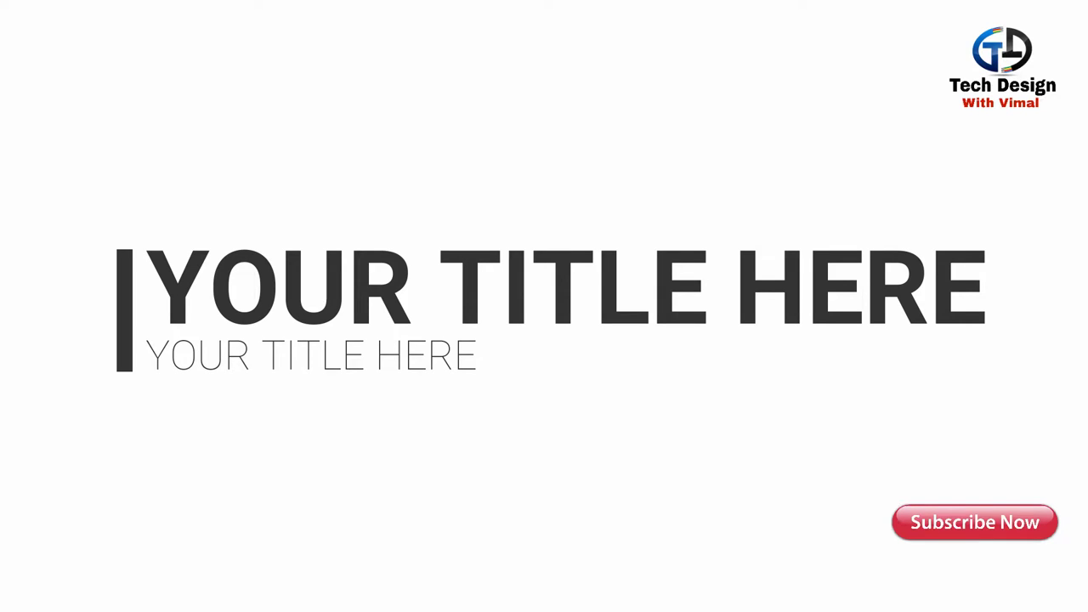
Attach the scanned plate drawing image at a picked insertion point with scale 1.
click(442, 182)
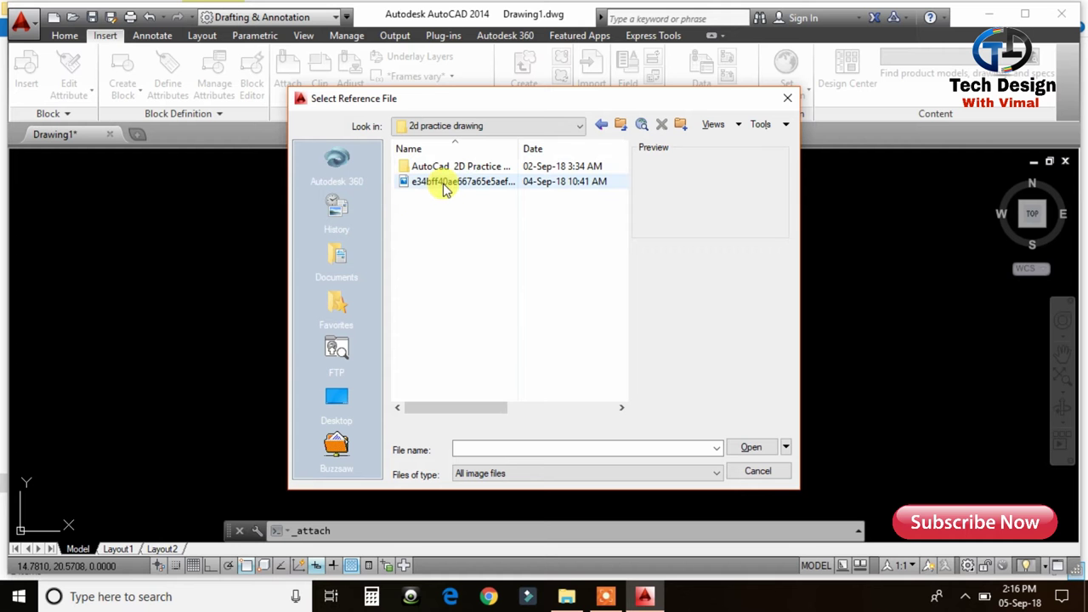
click(752, 449)
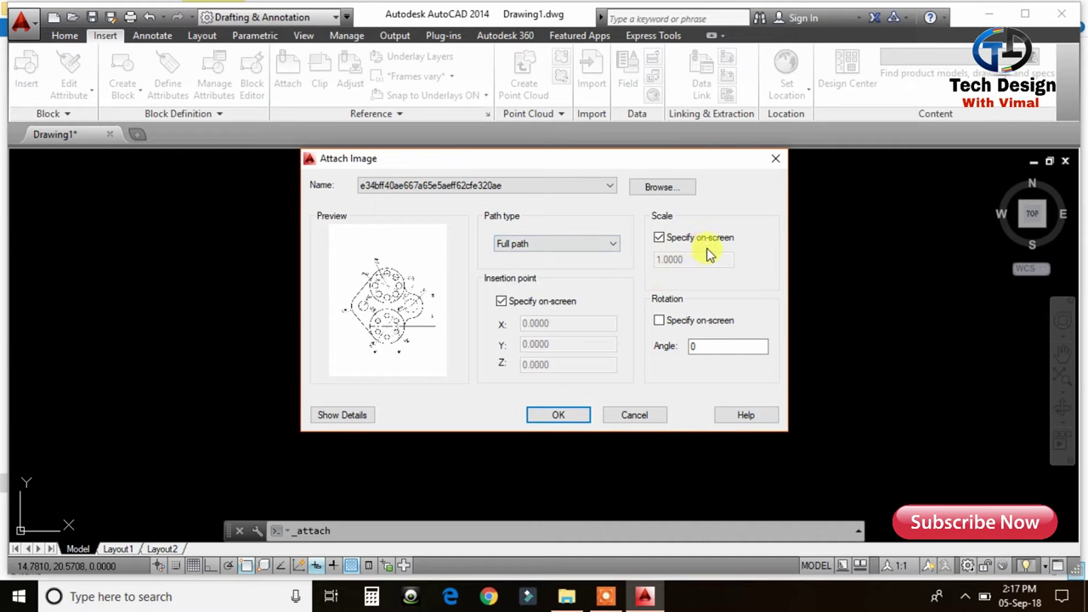
click(561, 415)
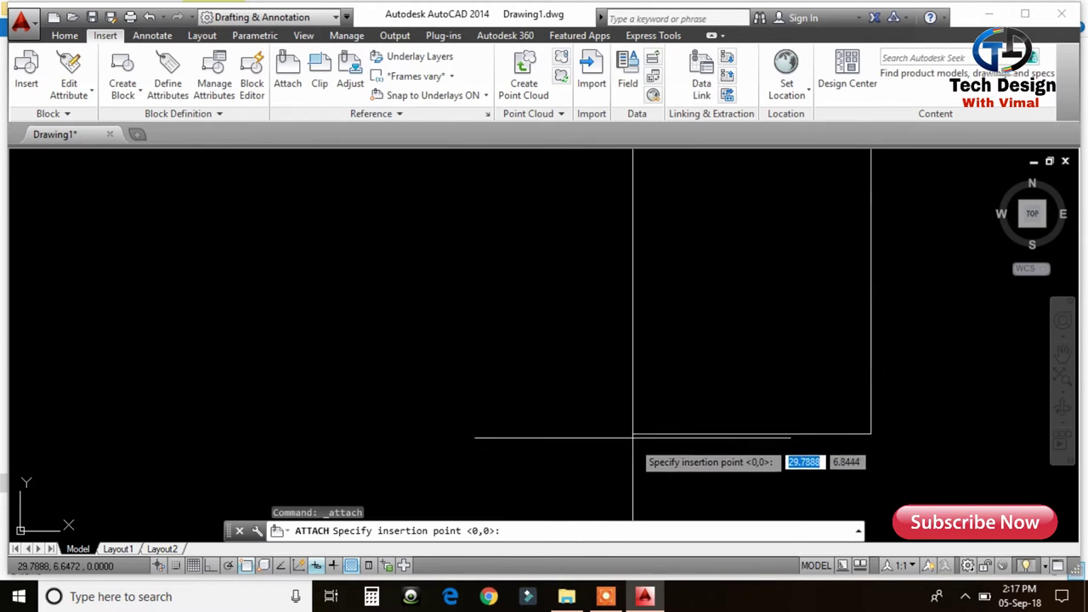
click(607, 483)
scroll(669, 418, down, 3)
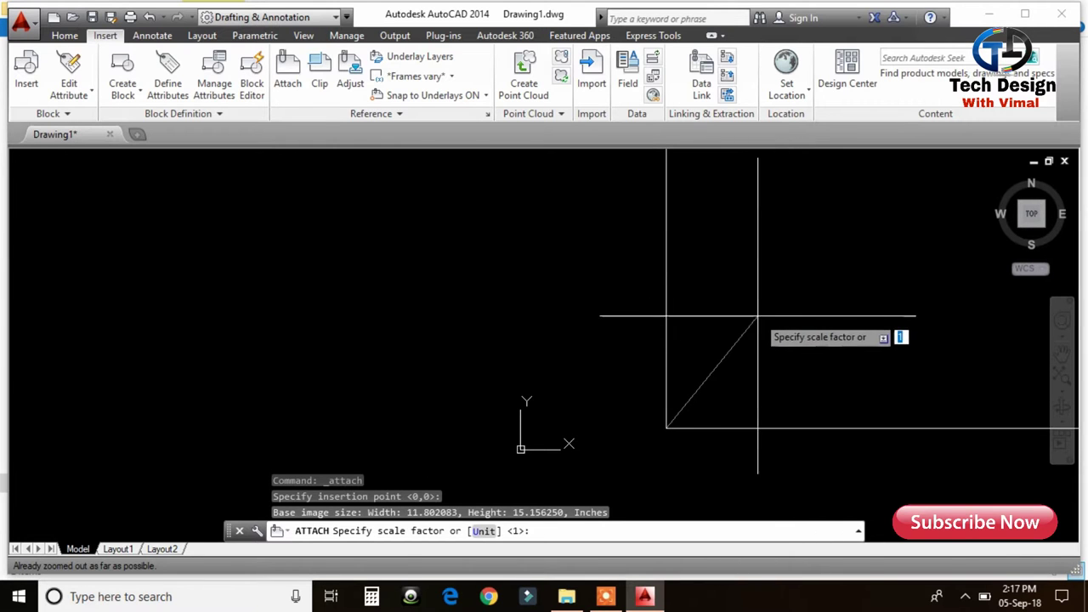
click(772, 348)
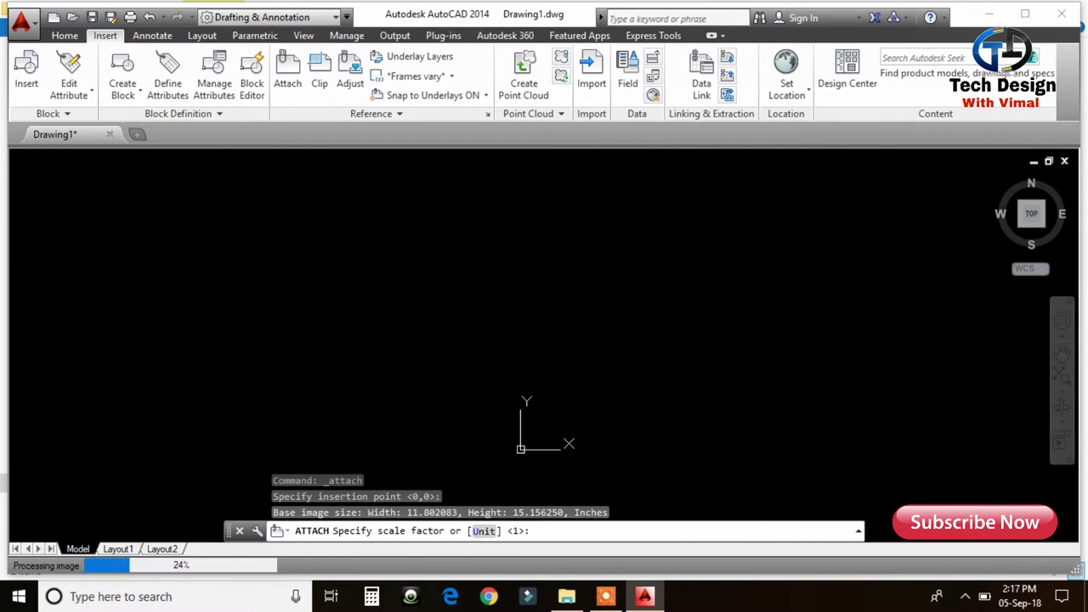
Zoom all with Z, A so the whole reference image is visible.
scroll(606, 361, down, 2)
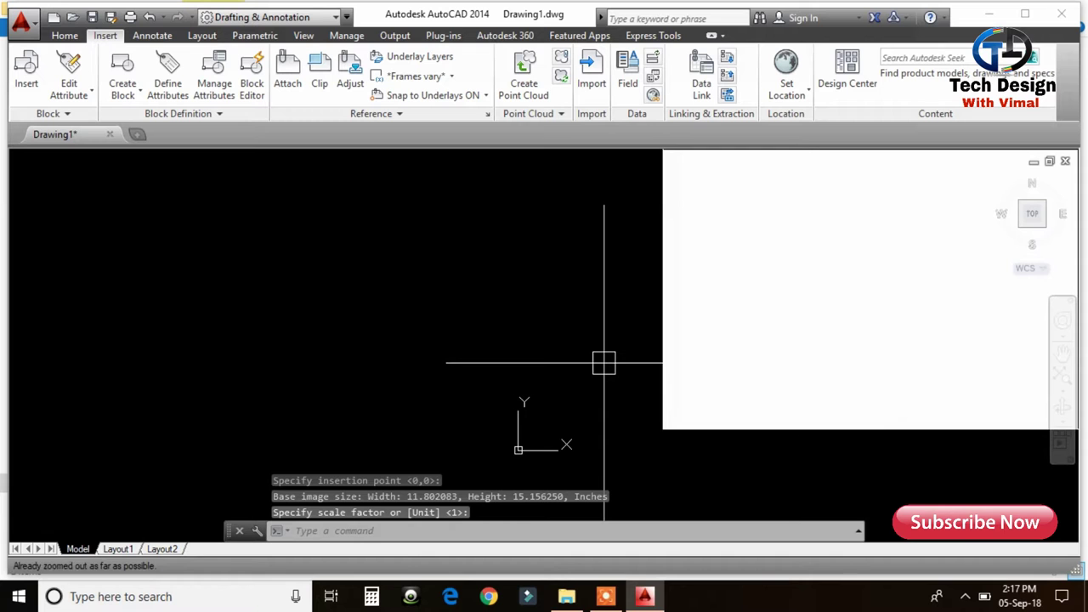
text(z)
key(Return)
text(a)
key(Return)
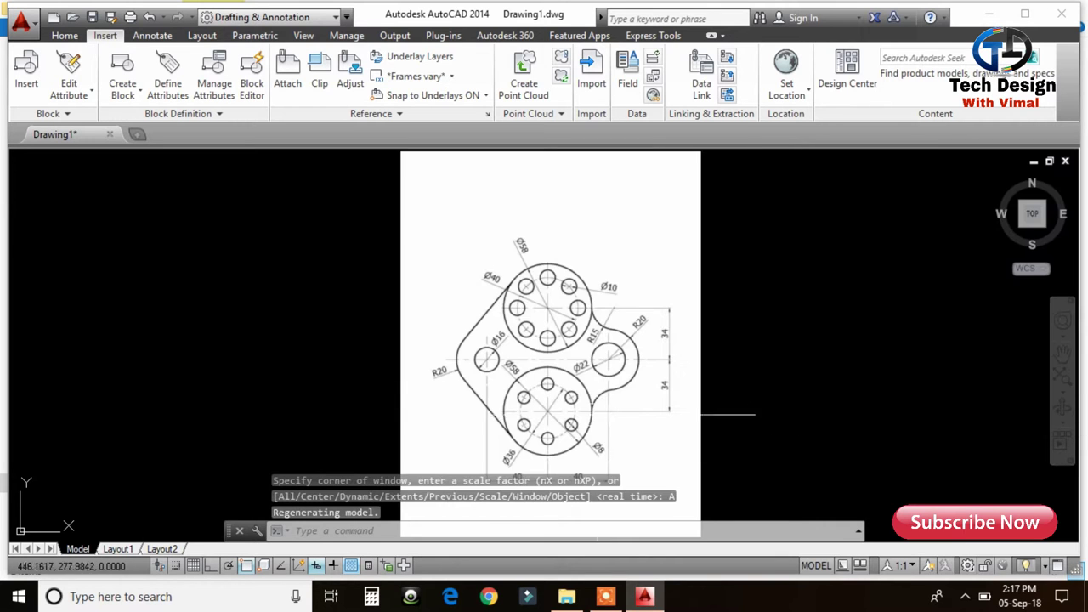
scroll(600, 374, up, 2)
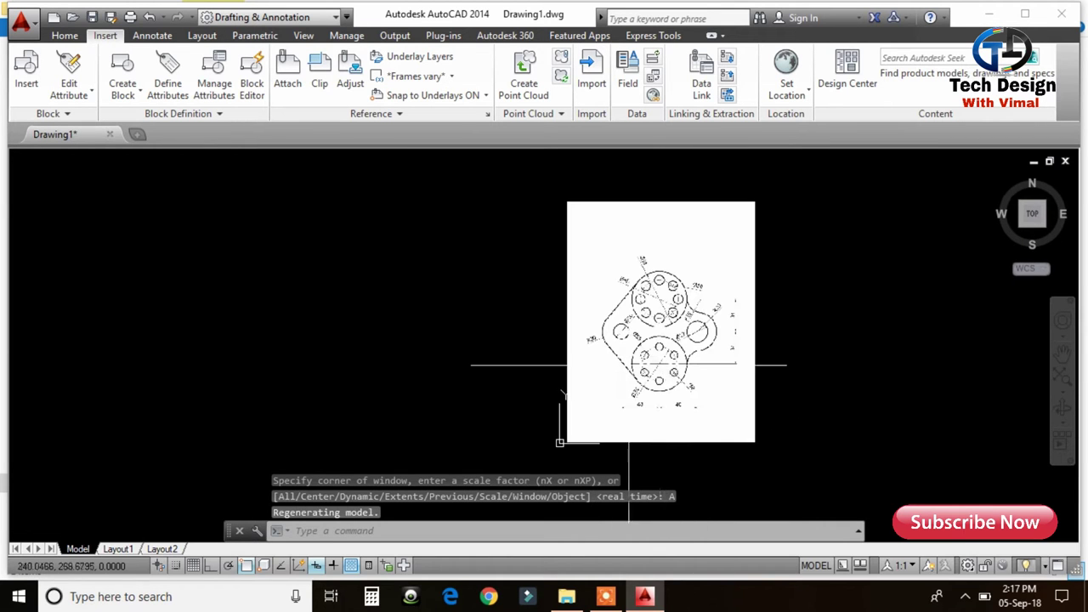
scroll(561, 378, up, 3)
middle_drag(636, 400, 639, 492)
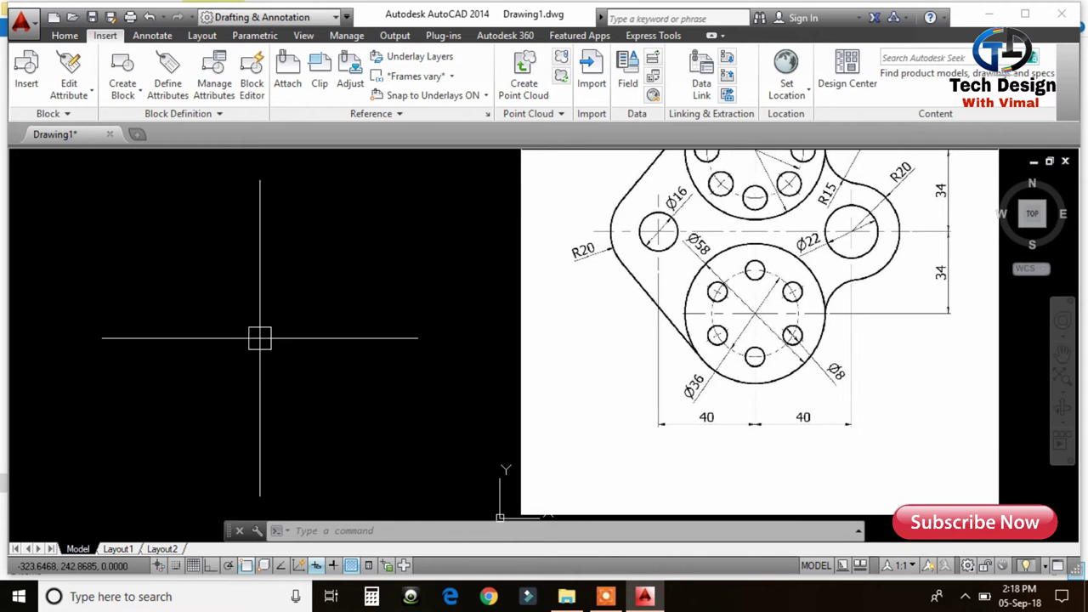
Draw an 80-unit horizontal line with Ortho turned on.
text(l)
key(Return)
click(172, 348)
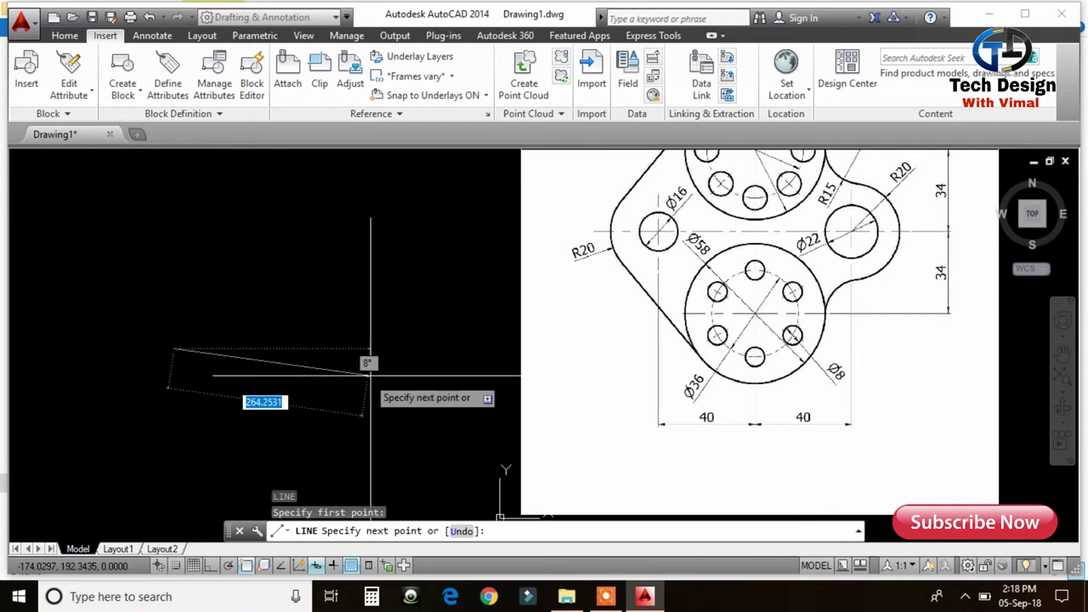
key(F8)
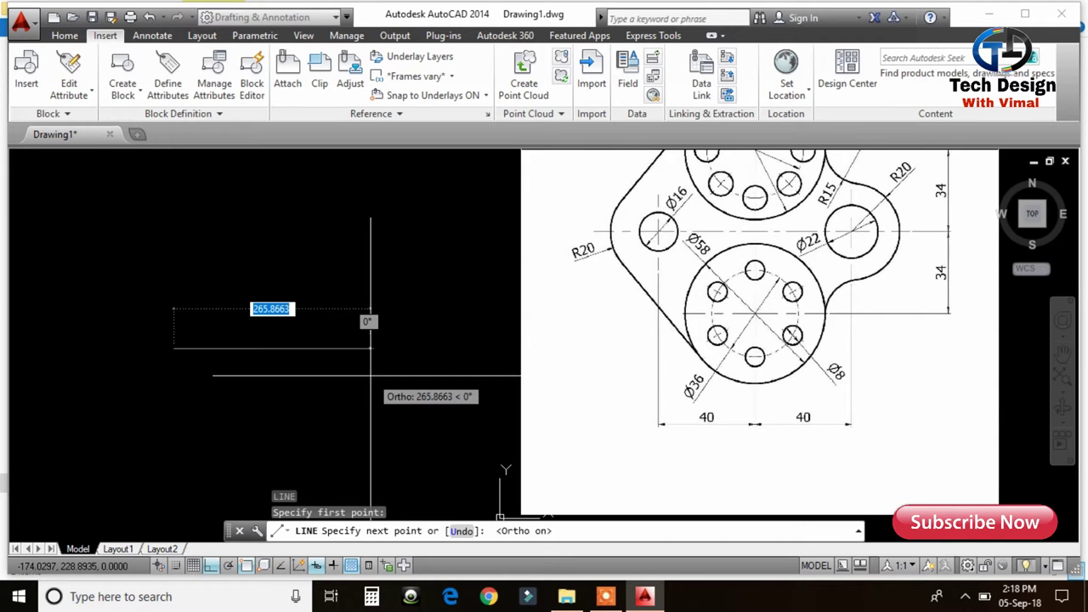
text(80)
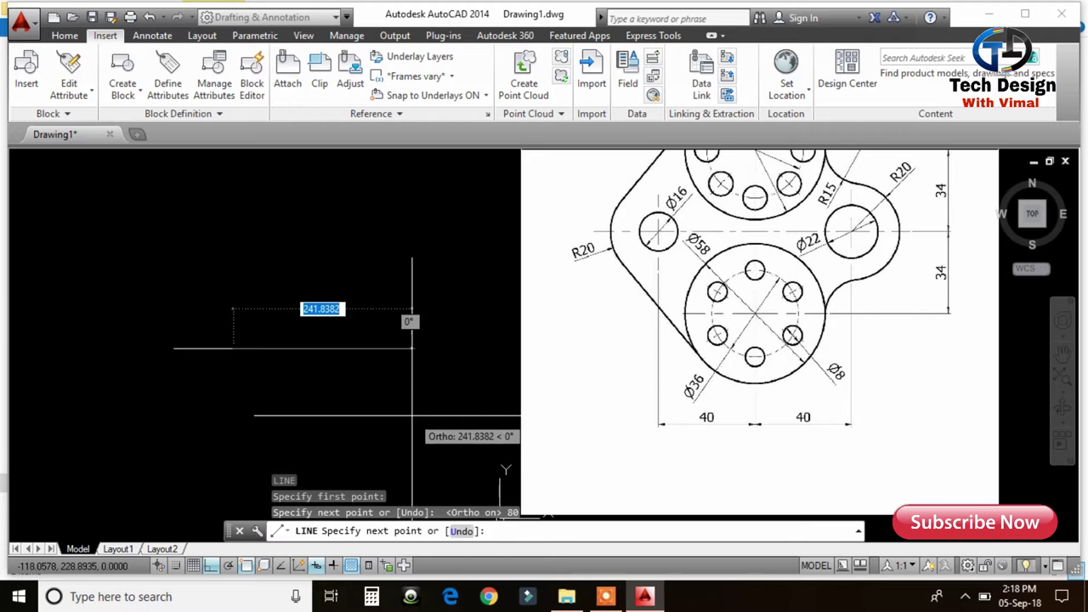
key(Return)
key(Return)
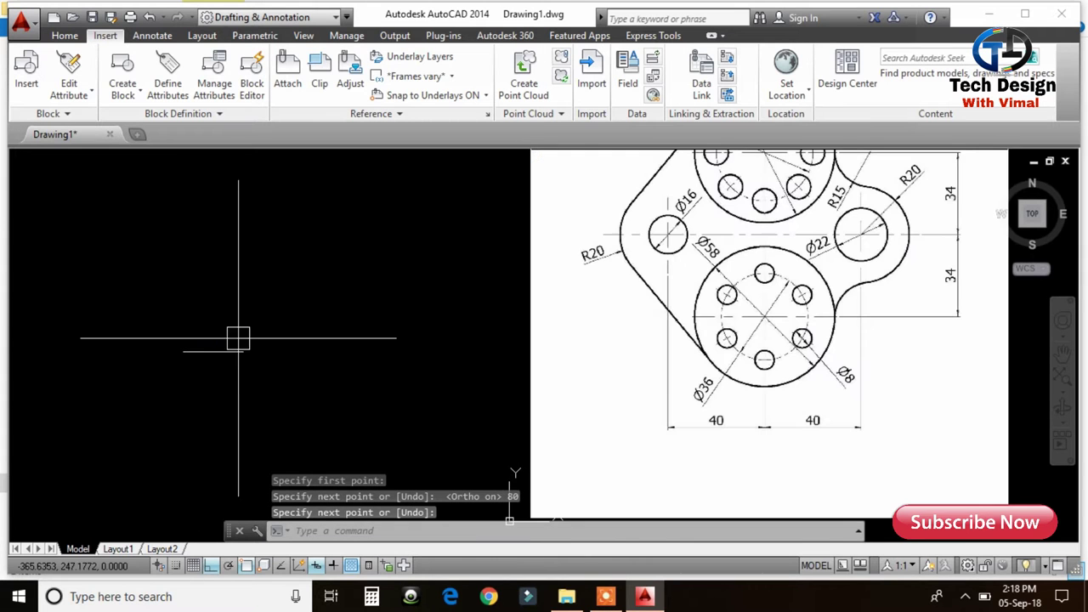
Add a Ø16 circle centred on the line's left end.
text(c)
key(Return)
click(182, 352)
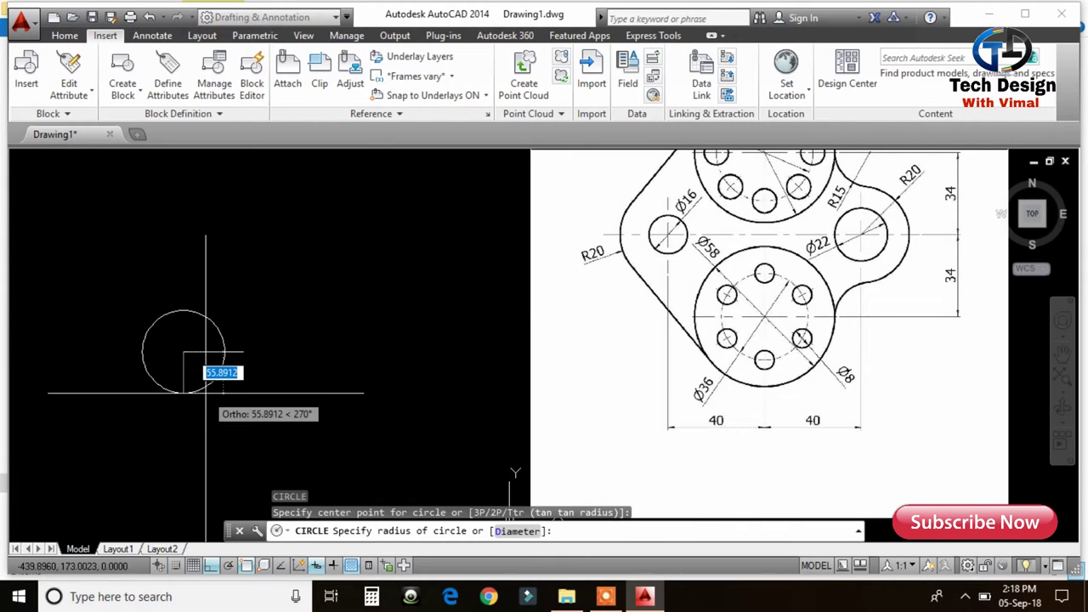
text(d)
key(Return)
text(16)
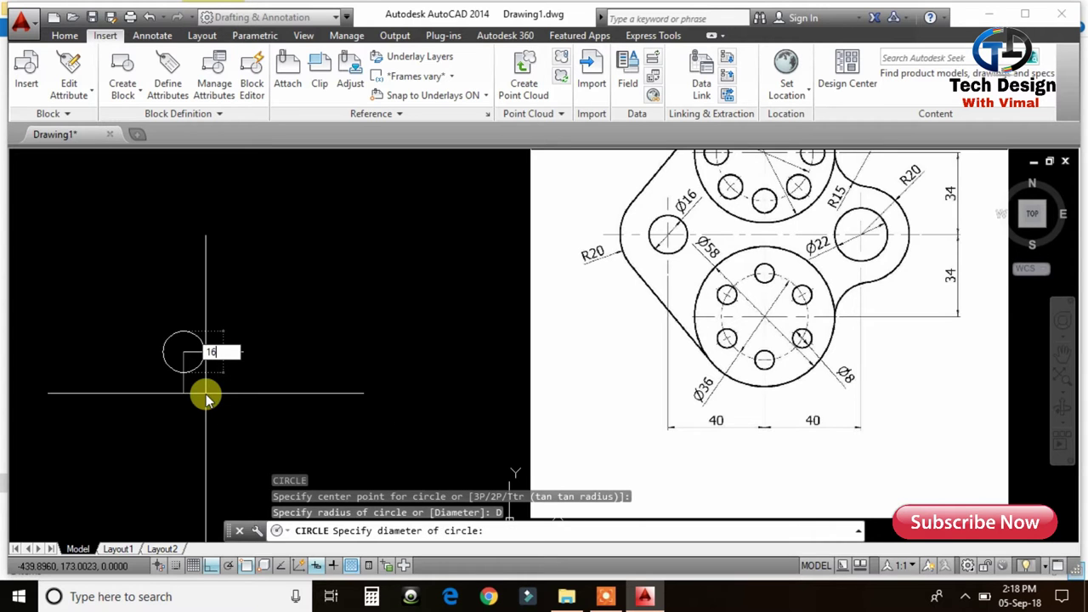
key(Return)
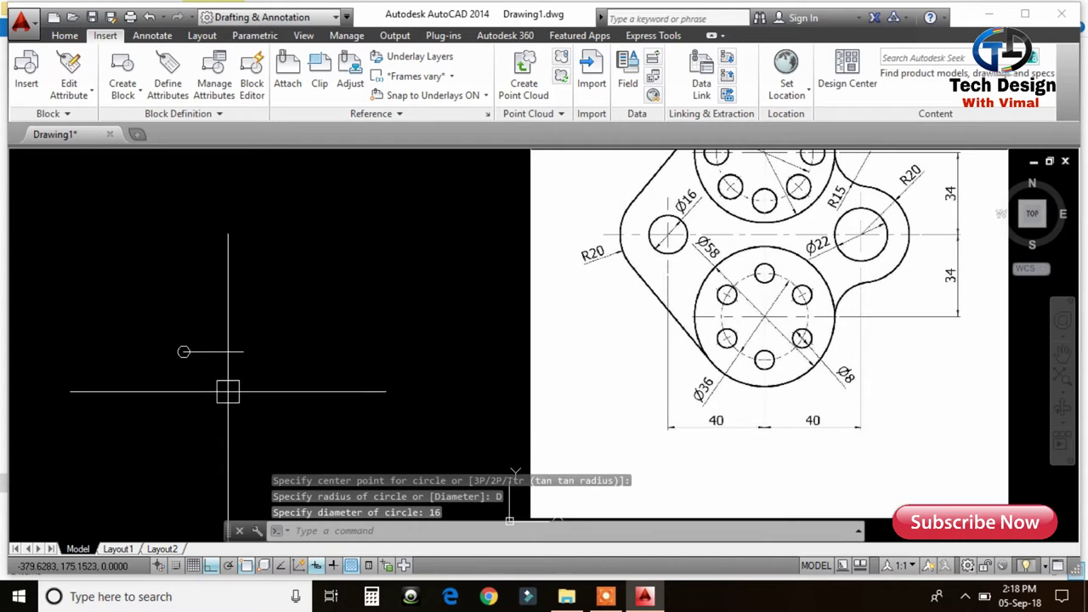
Add a Ø22 circle centred on the line's right end.
key(Return)
click(243, 352)
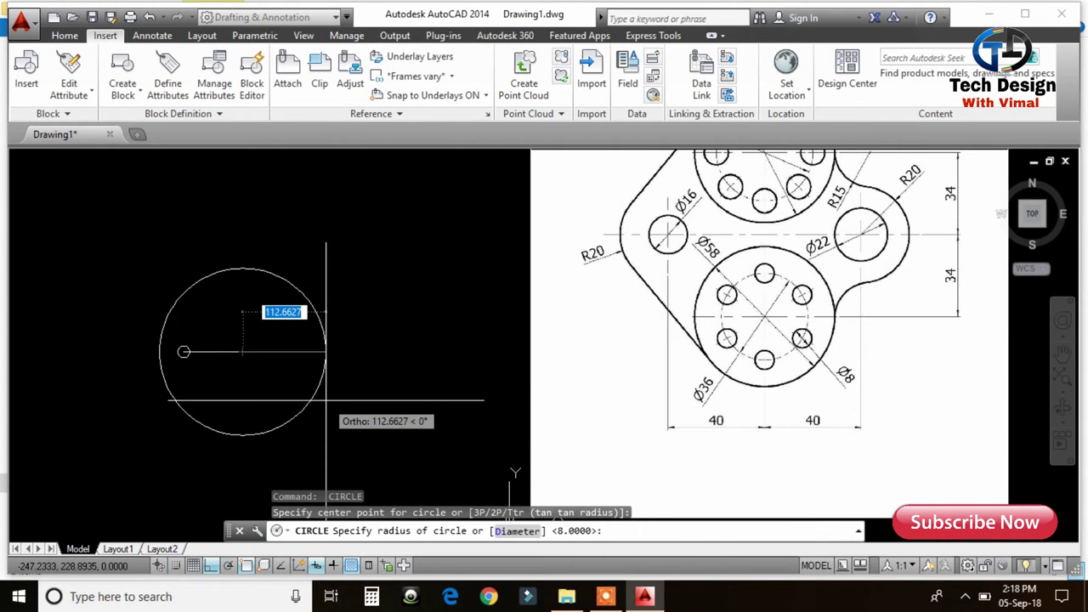
text(d)
key(Return)
text(22)
key(Return)
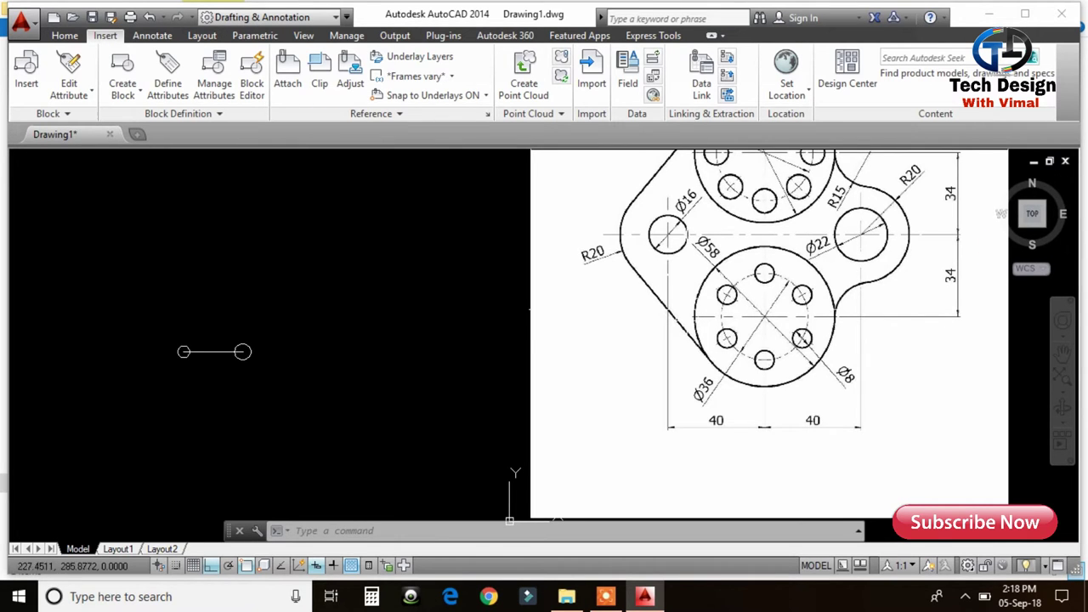
middle_drag(550, 306, 551, 325)
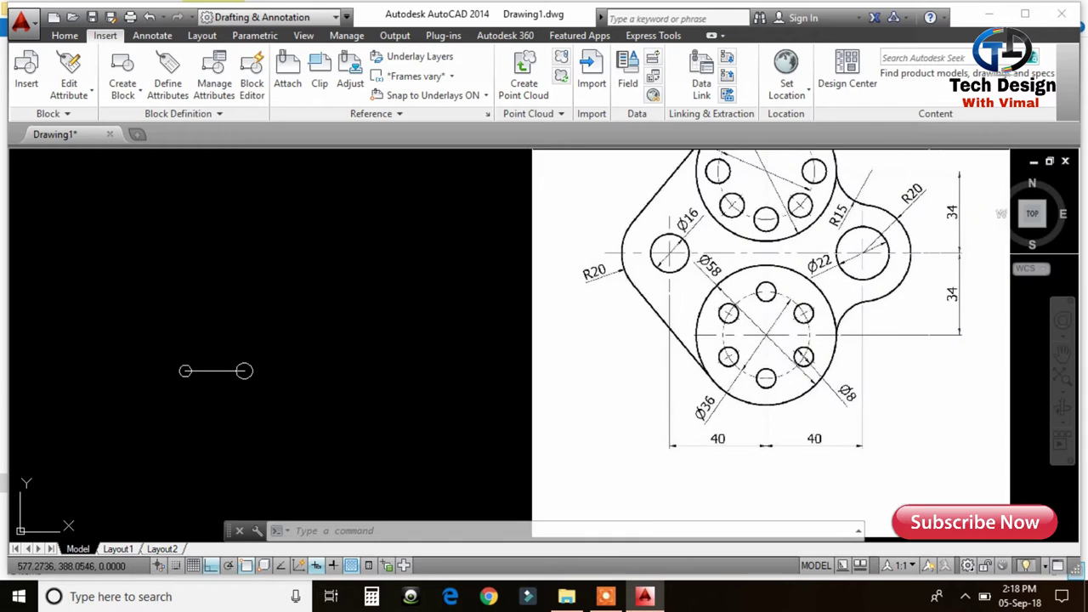
Copy the line between the circles 34 units above and 34 units below.
text(l)
key(Return)
key(Escape)
scroll(207, 367, up, 4)
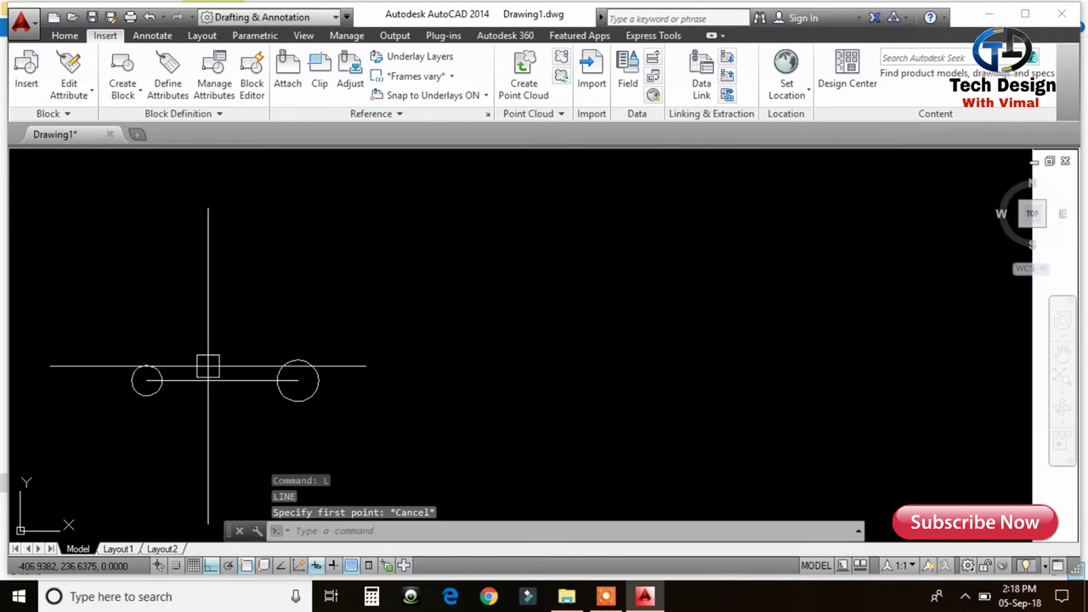
text(co)
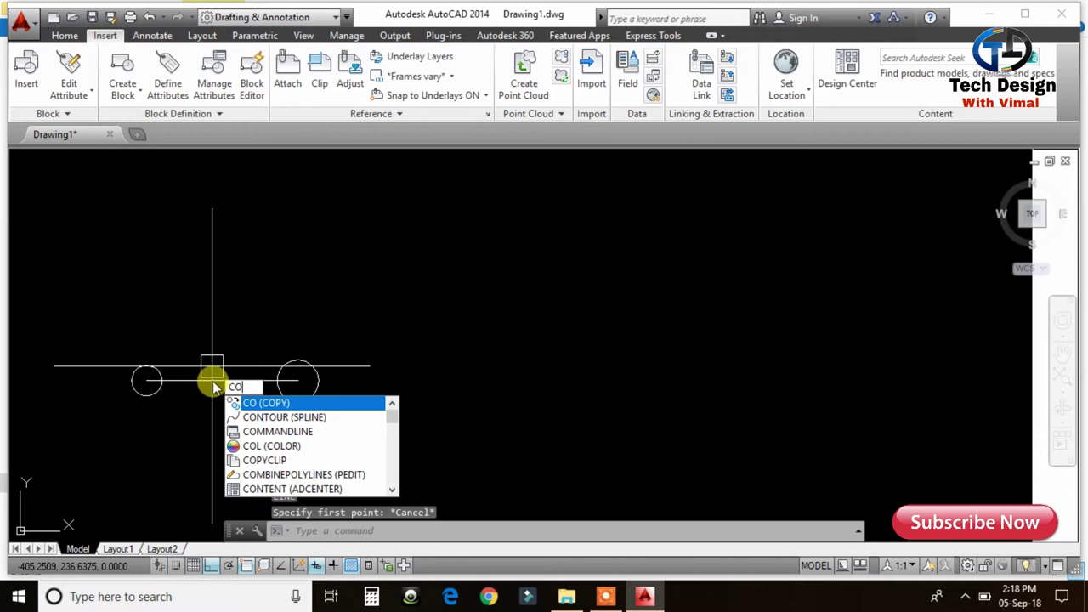
key(Return)
click(204, 380)
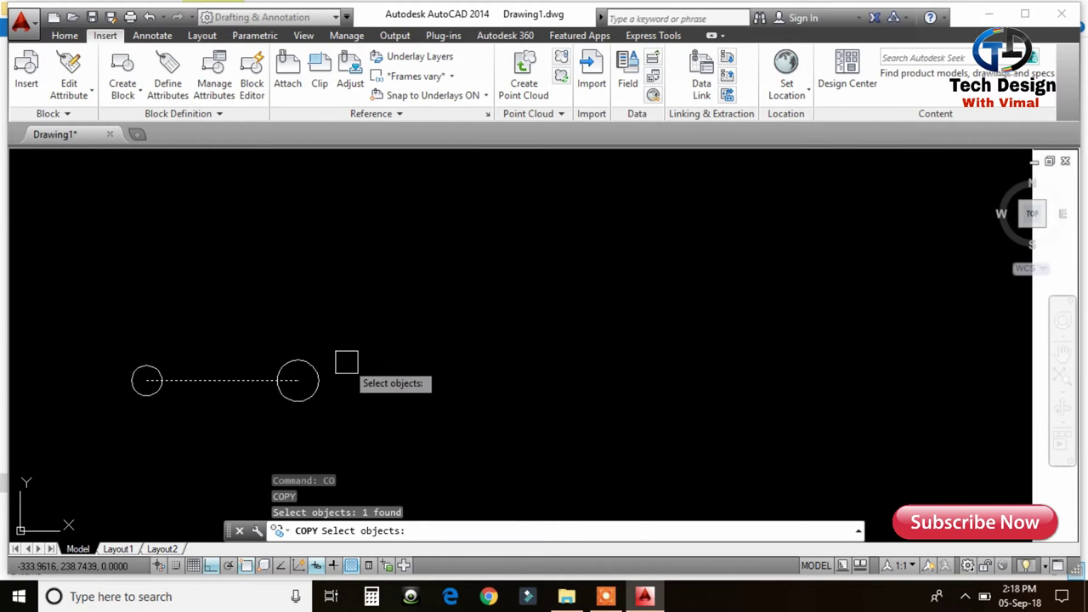
key(Return)
click(386, 354)
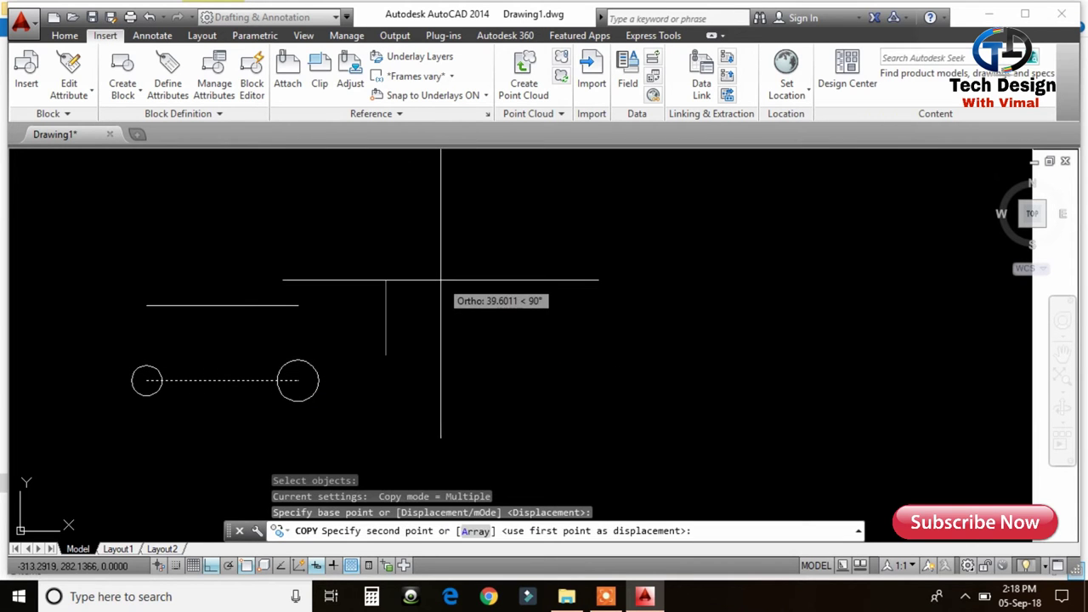
text(34)
key(Return)
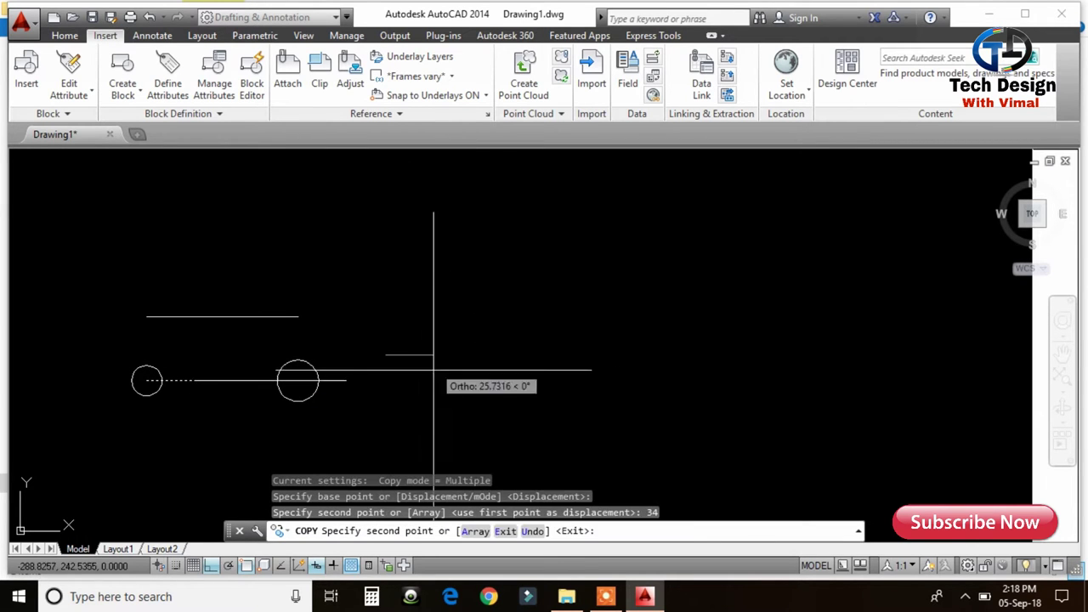
middle_drag(424, 417, 460, 268)
text(34)
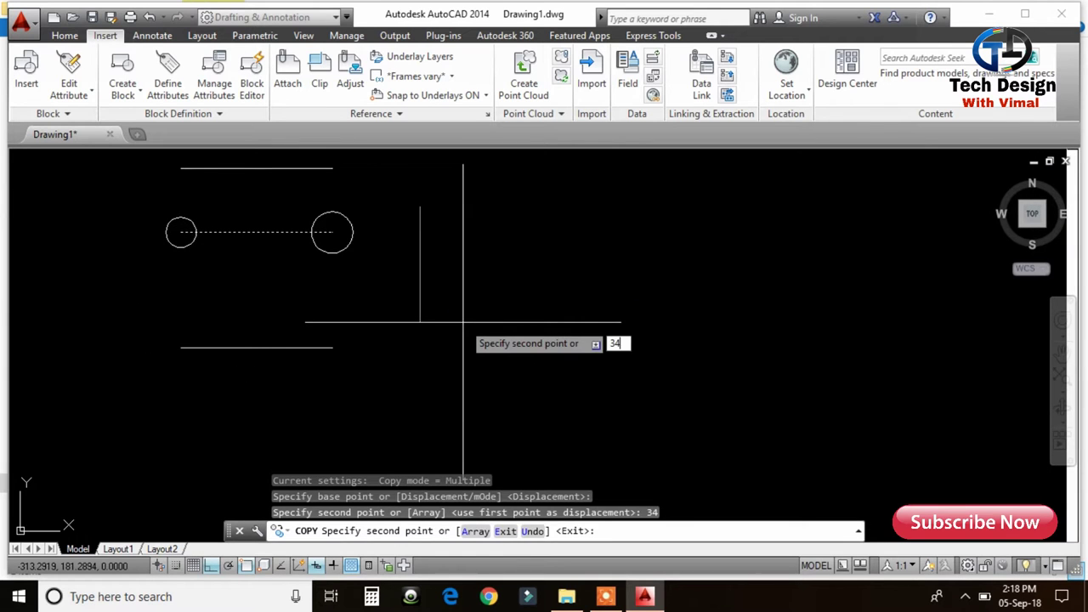
key(Return)
key(Escape)
scroll(464, 322, down, 4)
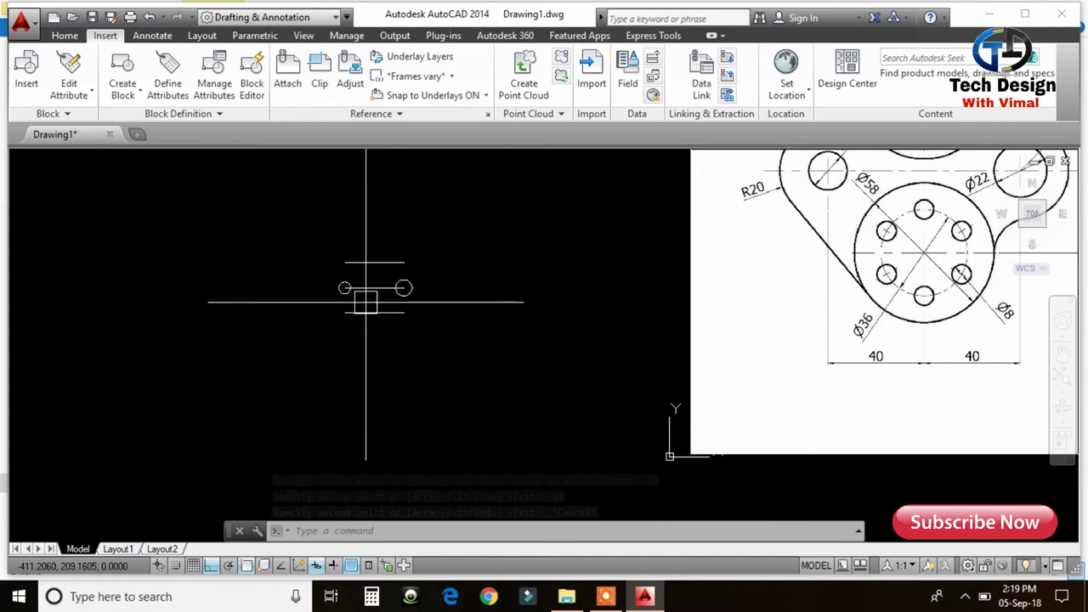
Draw a vertical line from the top horizontal line down to the bottom one.
mouse_move(467, 360)
middle_down()
mouse_move(494, 371)
mouse_move(416, 389)
mouse_move(522, 316)
middle_up()
scroll(323, 382, up, 4)
text(l)
key(Return)
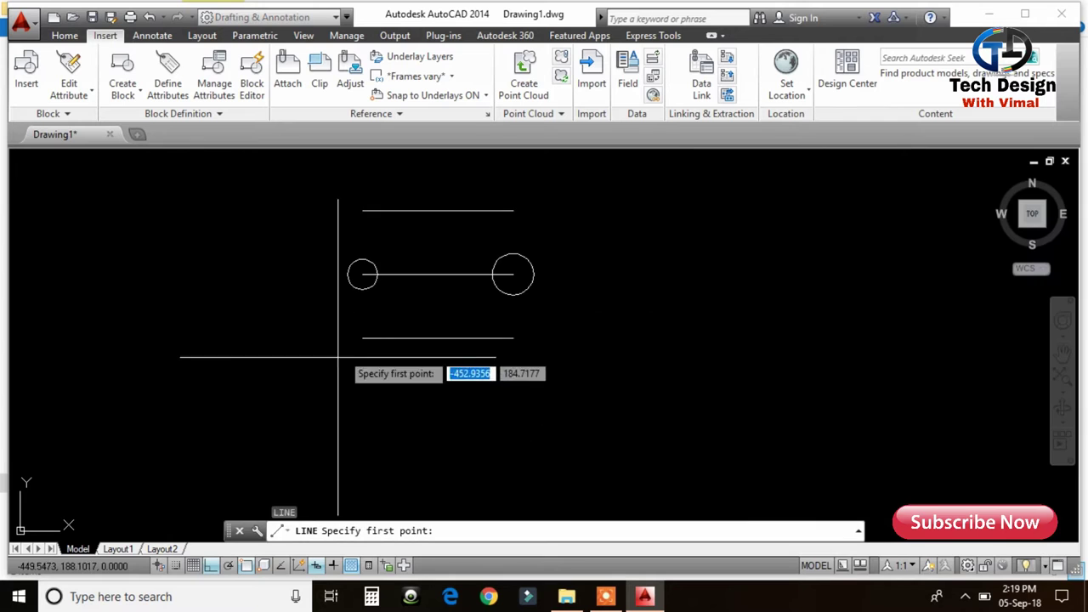
click(438, 211)
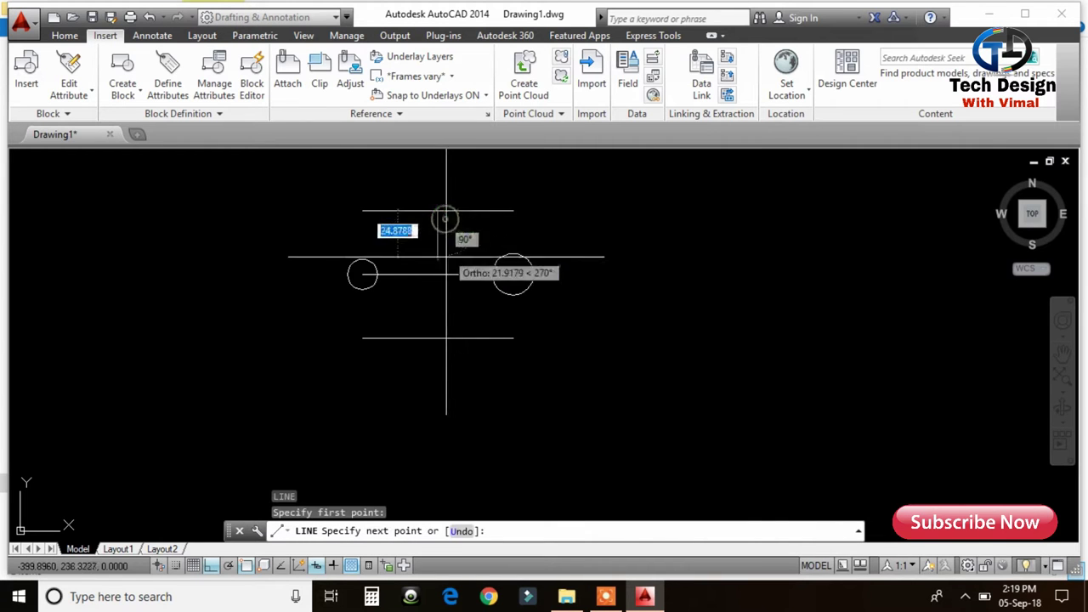
click(438, 338)
key(Escape)
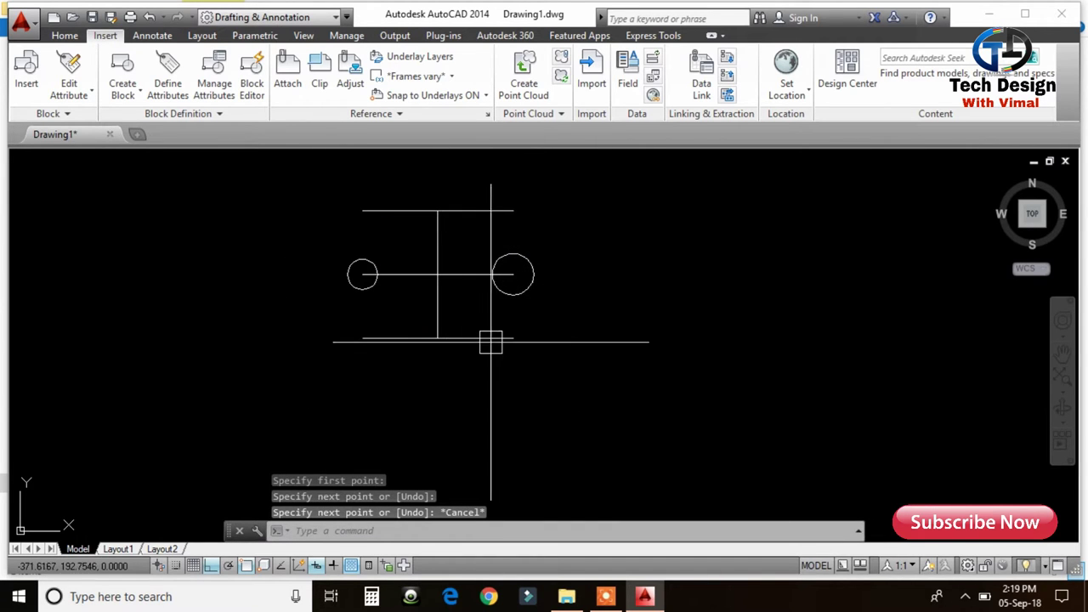
scroll(473, 333, down, 3)
scroll(492, 331, down, 3)
middle_drag(644, 357, 454, 354)
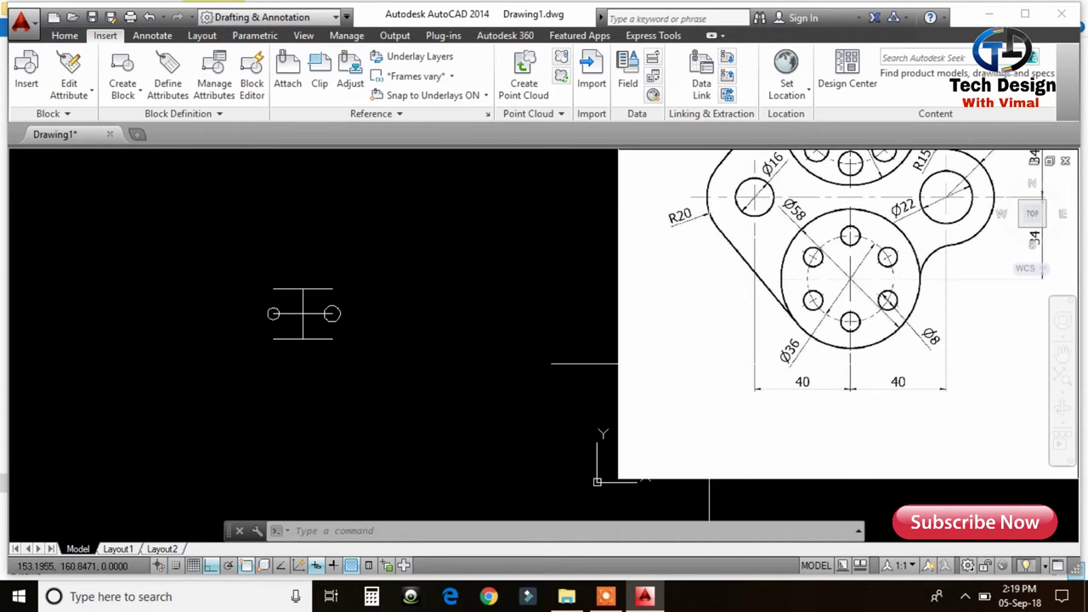
Draw a Ø58 circle centred at the vertical line's lower intersection.
text(c)
key(Return)
scroll(280, 321, up, 1)
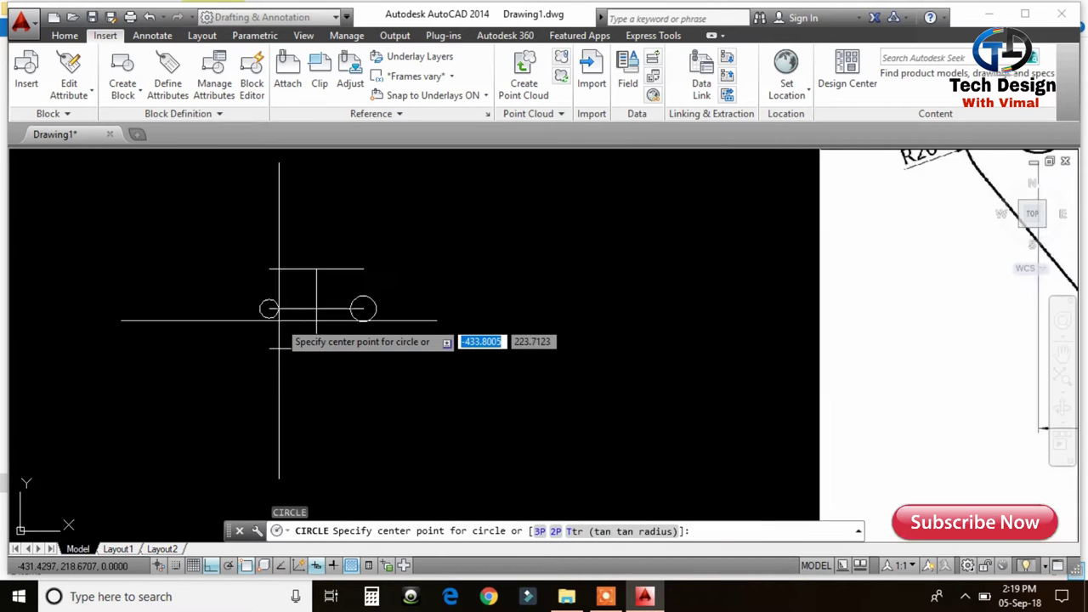
scroll(280, 321, up, 1)
click(338, 364)
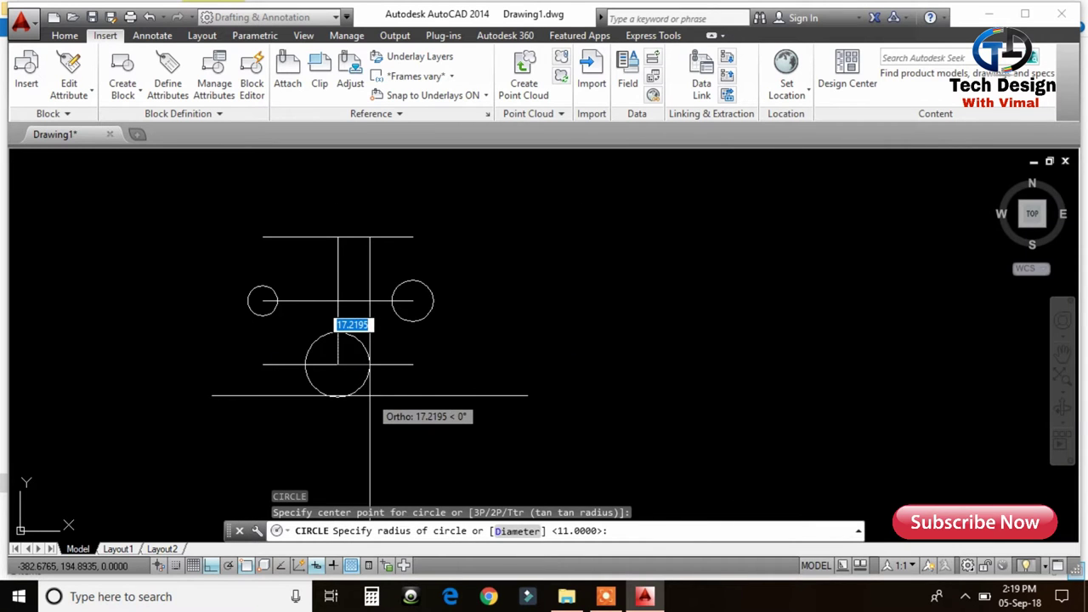
text(d)
key(Return)
text(58)
key(Return)
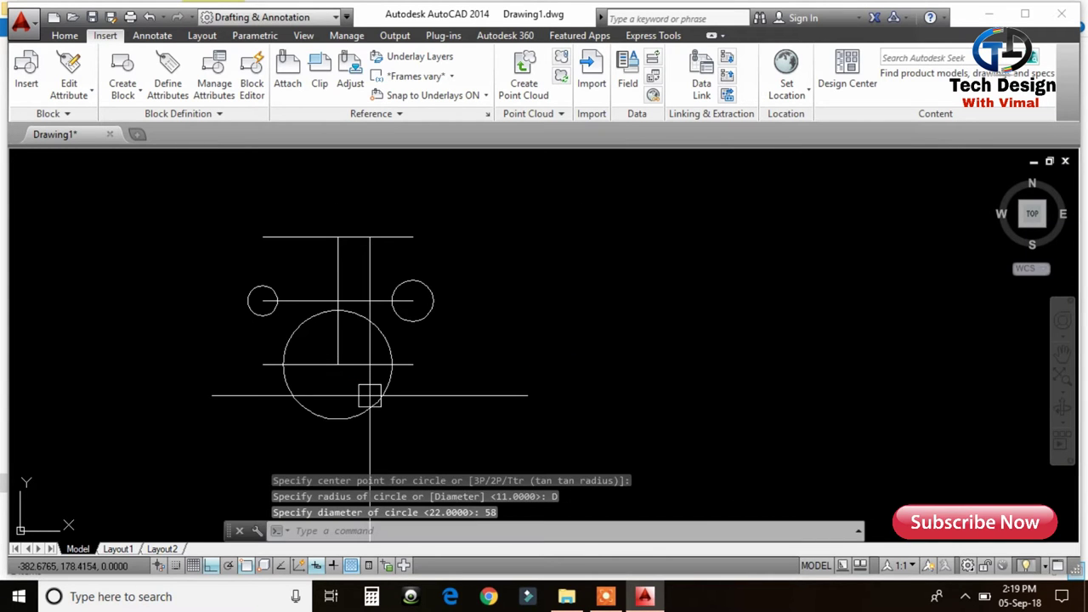
Add a concentric Ø36 circle at the same centre.
key(Return)
click(337, 364)
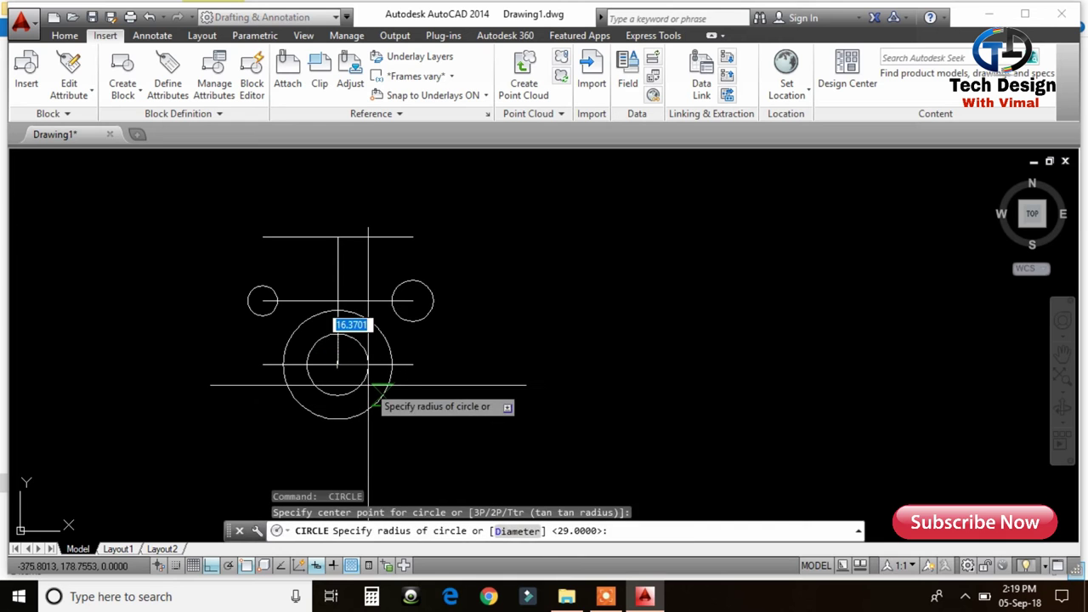
text(d)
key(Return)
text(36)
key(Return)
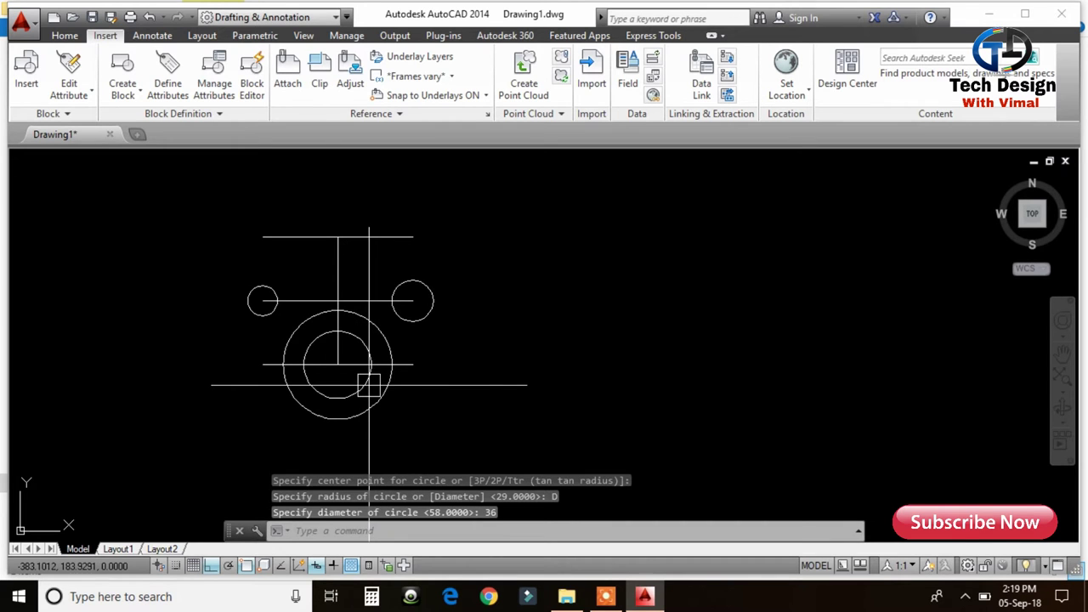
scroll(588, 345, down, 3)
middle_drag(587, 346, 516, 327)
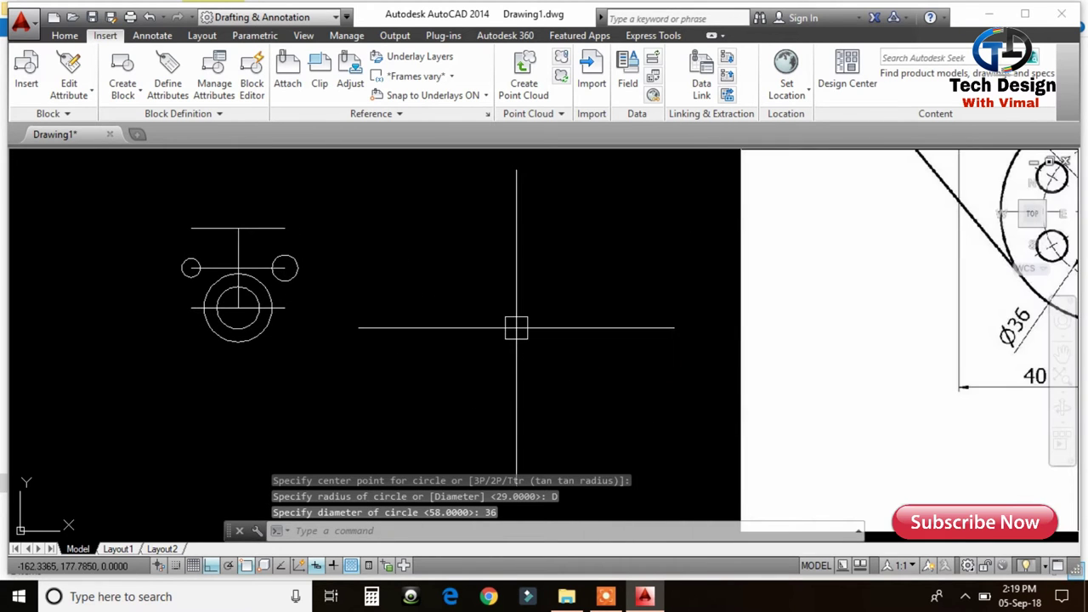
scroll(816, 298, down, 3)
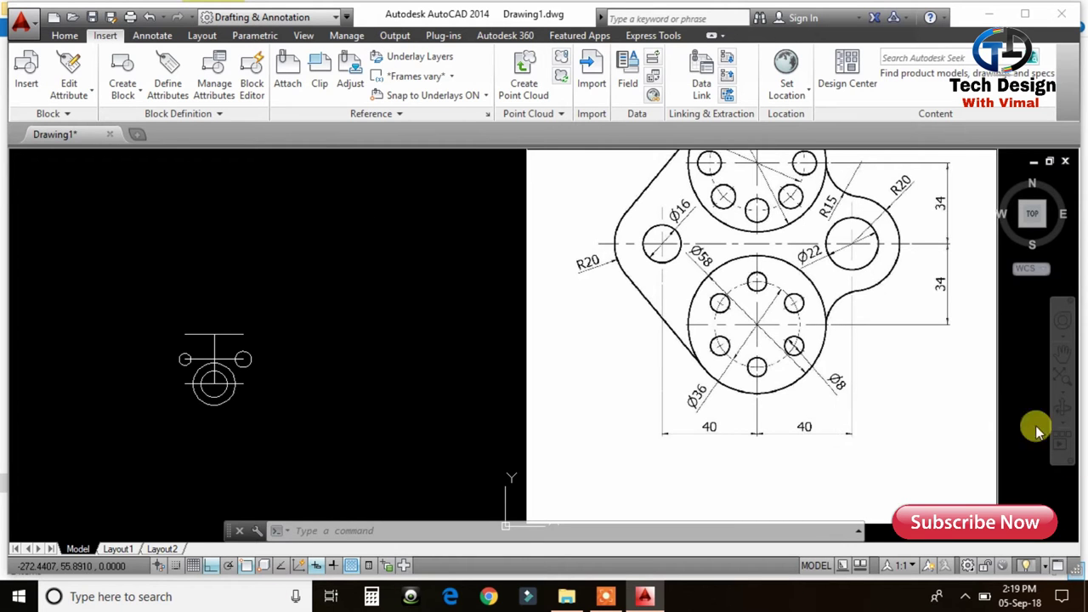
Place a small hole circle, sized by diameter, on the Ø36 circle's top quadrant.
scroll(689, 426, up, 5)
scroll(607, 309, up, 1)
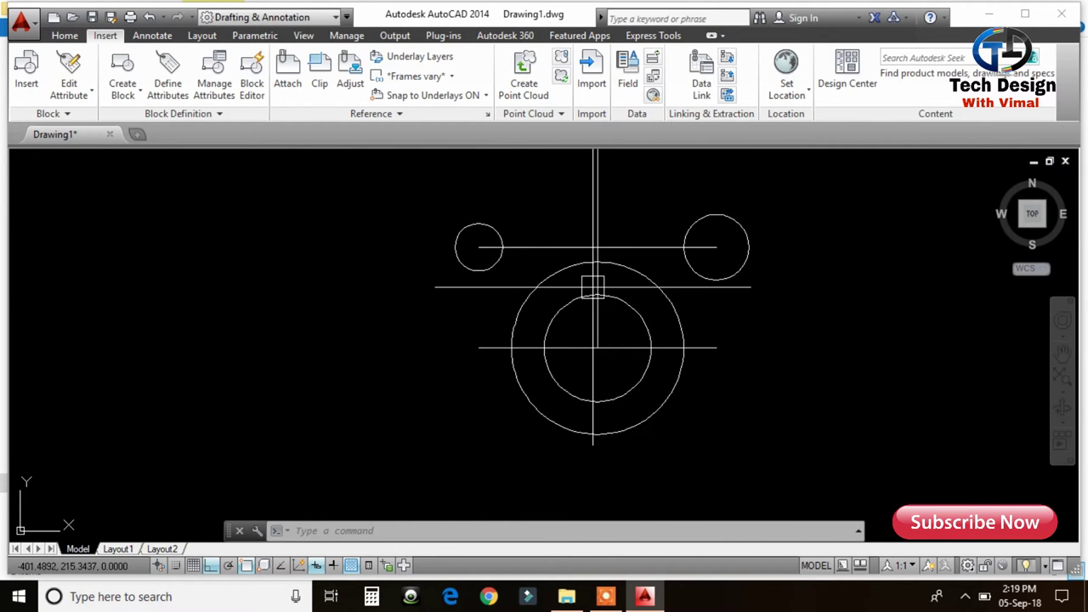
text(C)
key(Return)
scroll(574, 302, up, 5)
key(Escape)
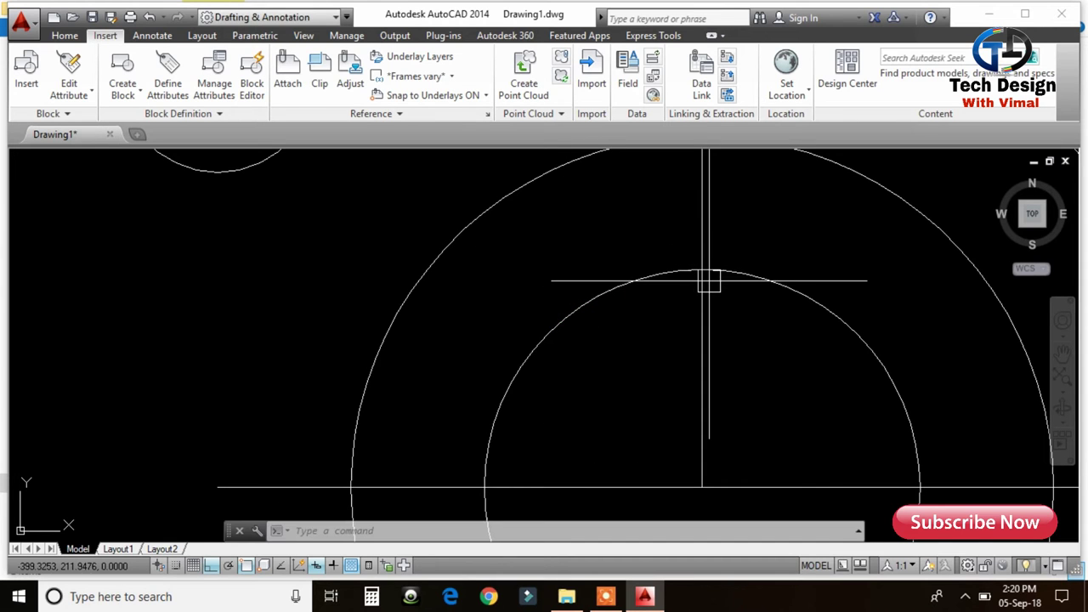
key(Return)
click(698, 272)
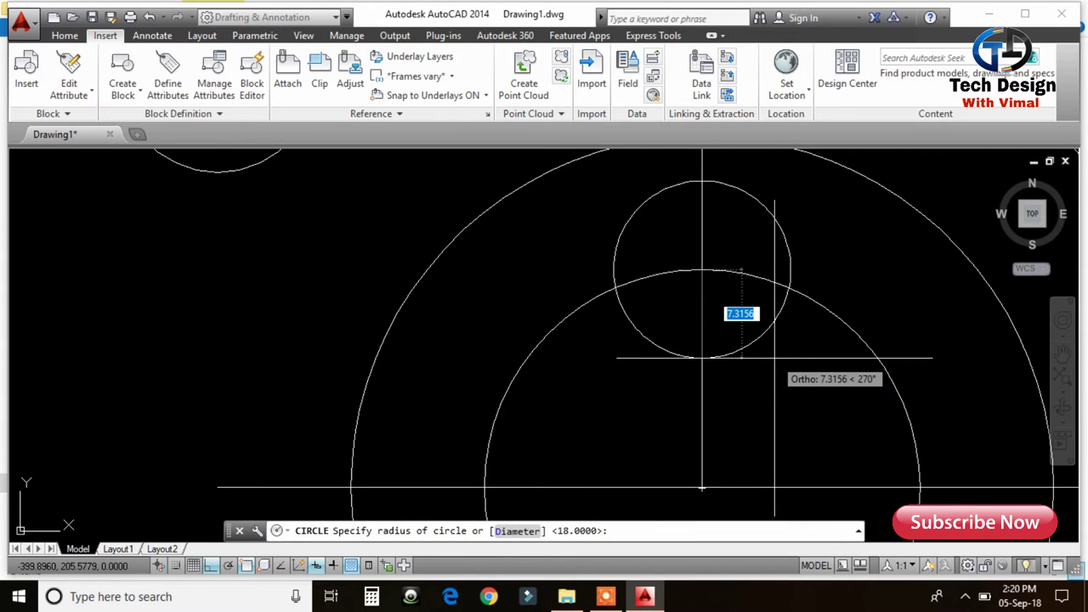
text(d)
key(Return)
key(Return)
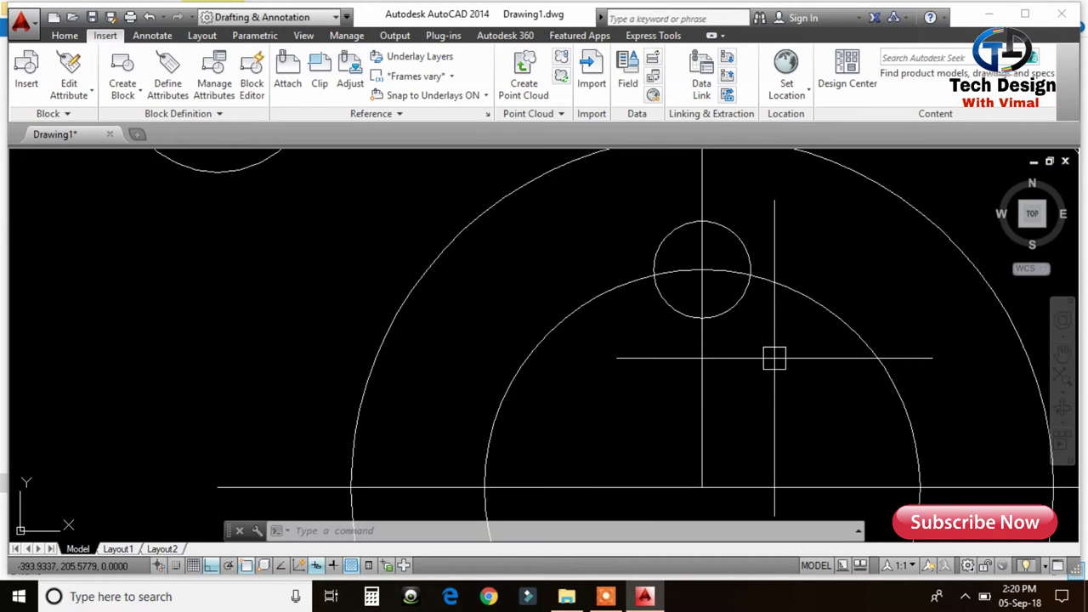
scroll(769, 289, down, 4)
mouse_move(777, 357)
middle_down()
mouse_move(720, 331)
mouse_move(657, 339)
middle_up()
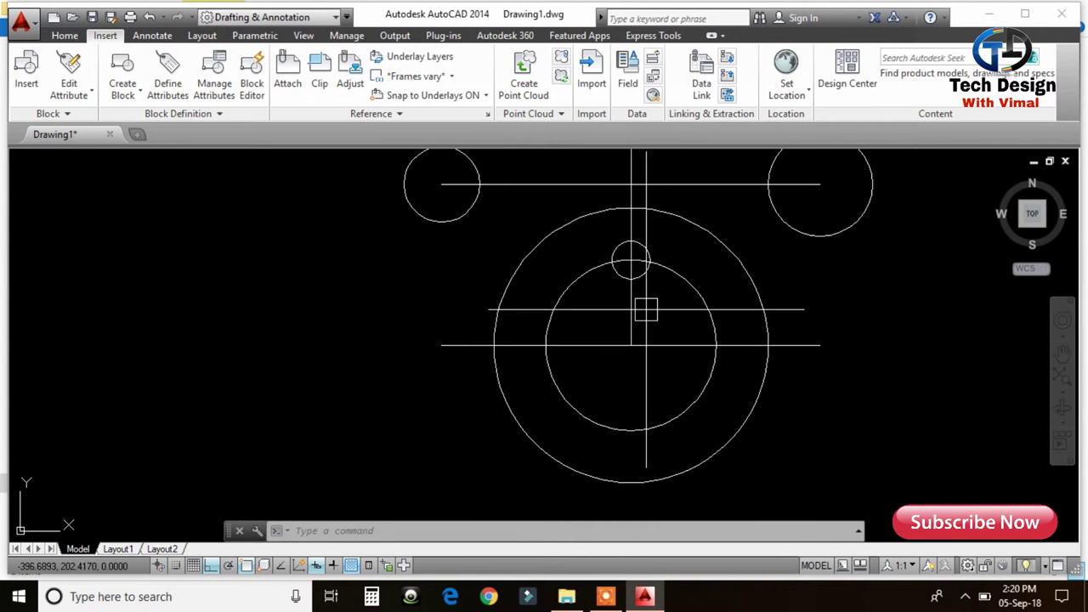
scroll(587, 297, down, 5)
scroll(561, 321, down, 2)
middle_drag(560, 323, 336, 310)
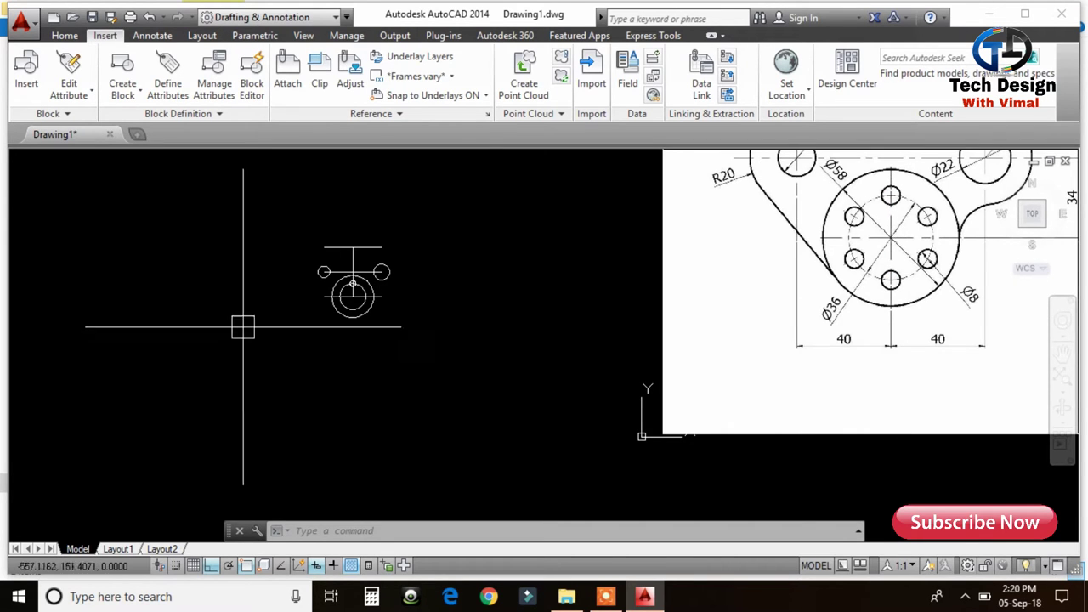
scroll(332, 296, up, 5)
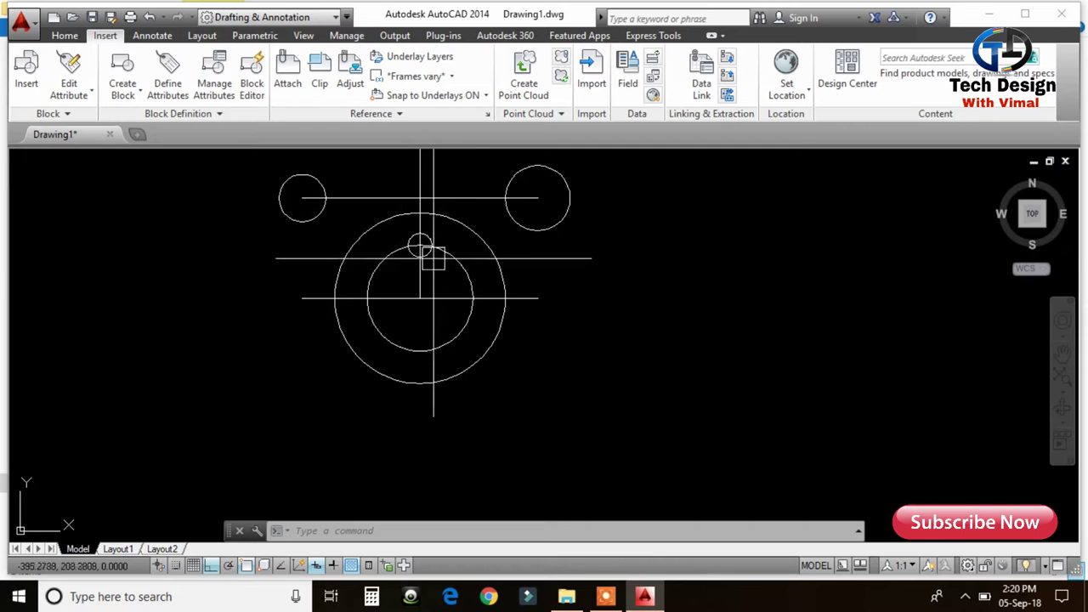
middle_drag(385, 277, 409, 323)
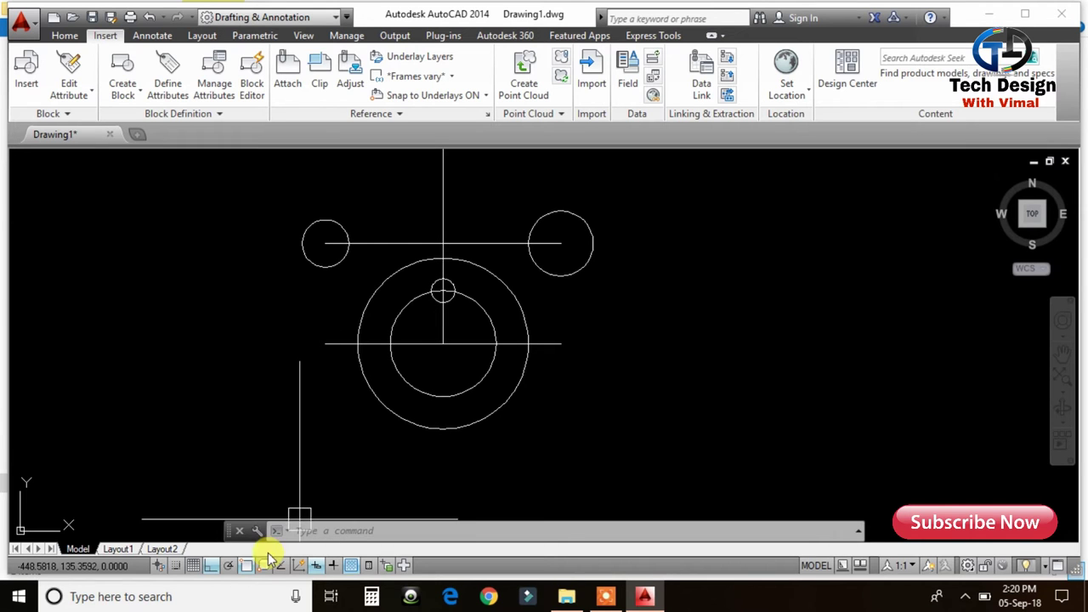
Set polar tracking to 30° and draw a line from the circles' centre along it.
right_click(236, 569)
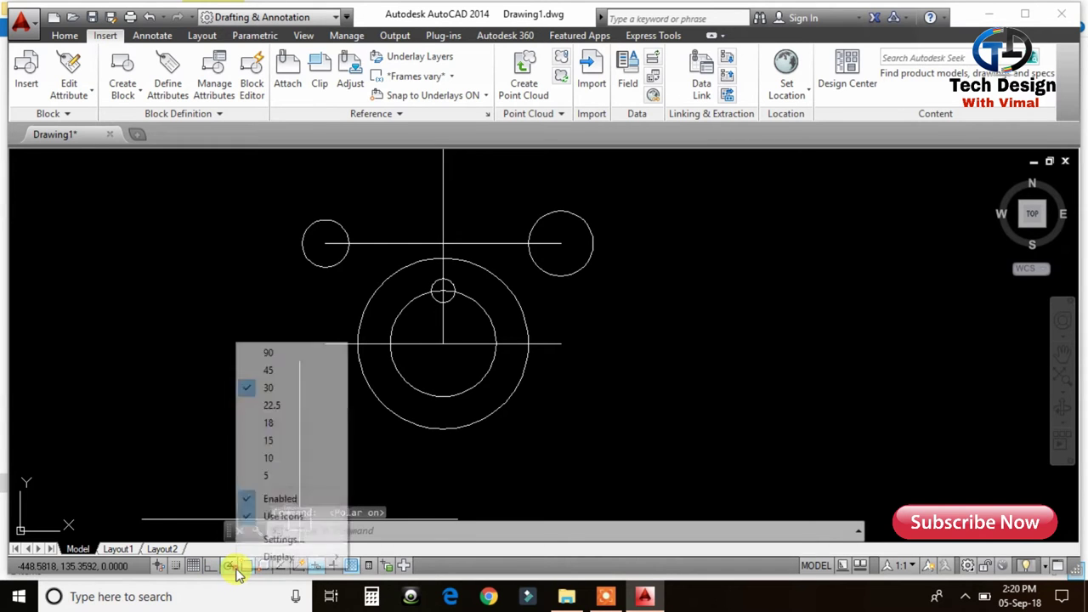
click(285, 390)
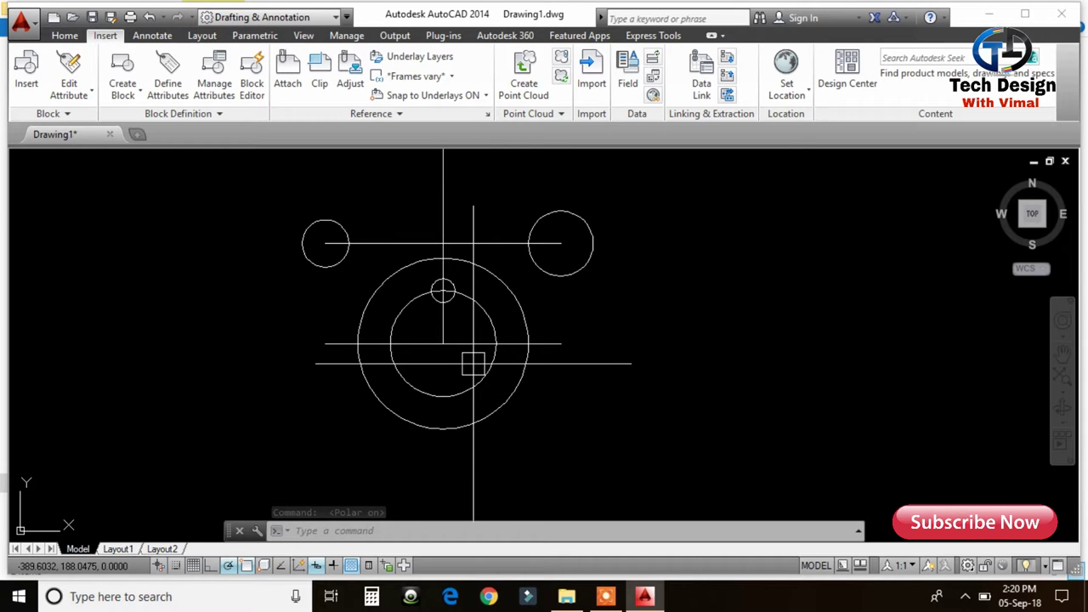
text(l)
key(Return)
click(442, 344)
middle_drag(602, 239, 539, 352)
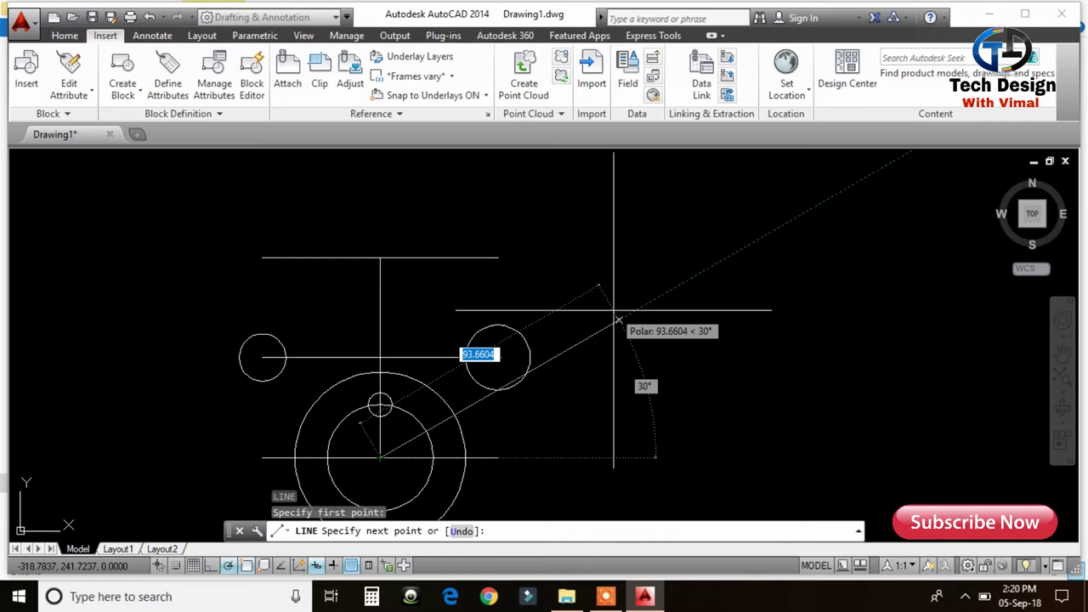
click(618, 319)
key(Escape)
Recentre the view and select the 30° construction line.
middle_drag(389, 415, 520, 349)
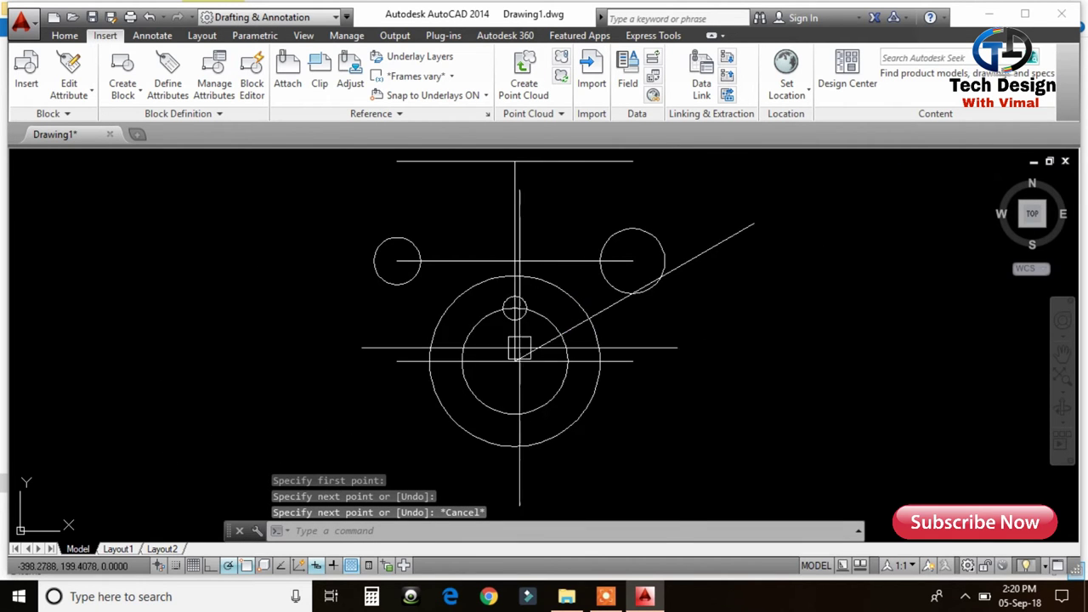
scroll(520, 348, up, 5)
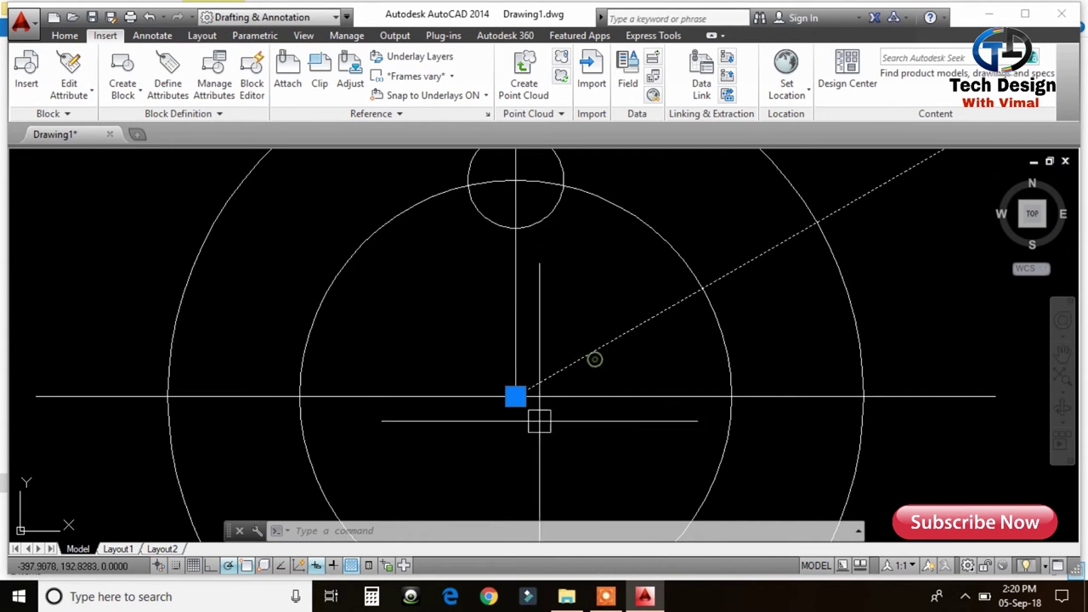
key(Escape)
scroll(646, 310, down, 4)
key(Escape)
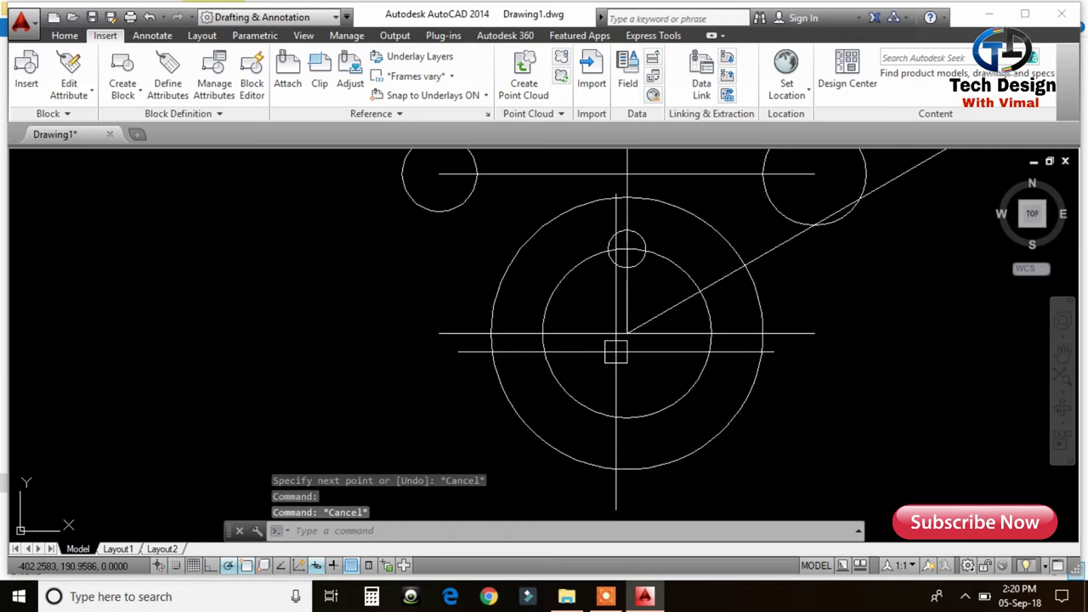
scroll(612, 352, up, 4)
click(662, 300)
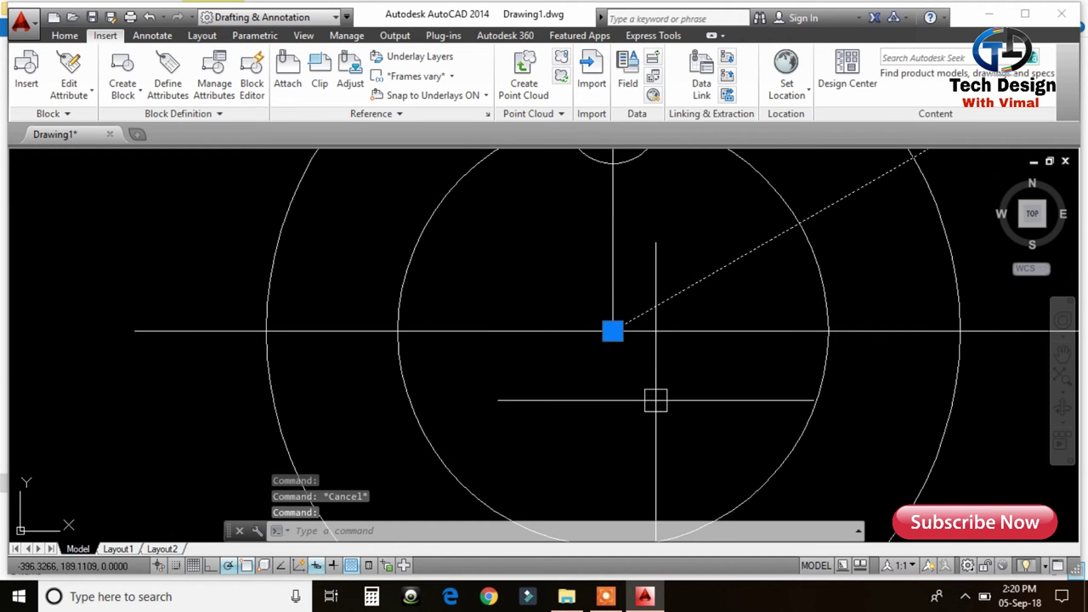
Mirror the 30° line about the vertical centre line, keeping the original.
text(mi)
key(Return)
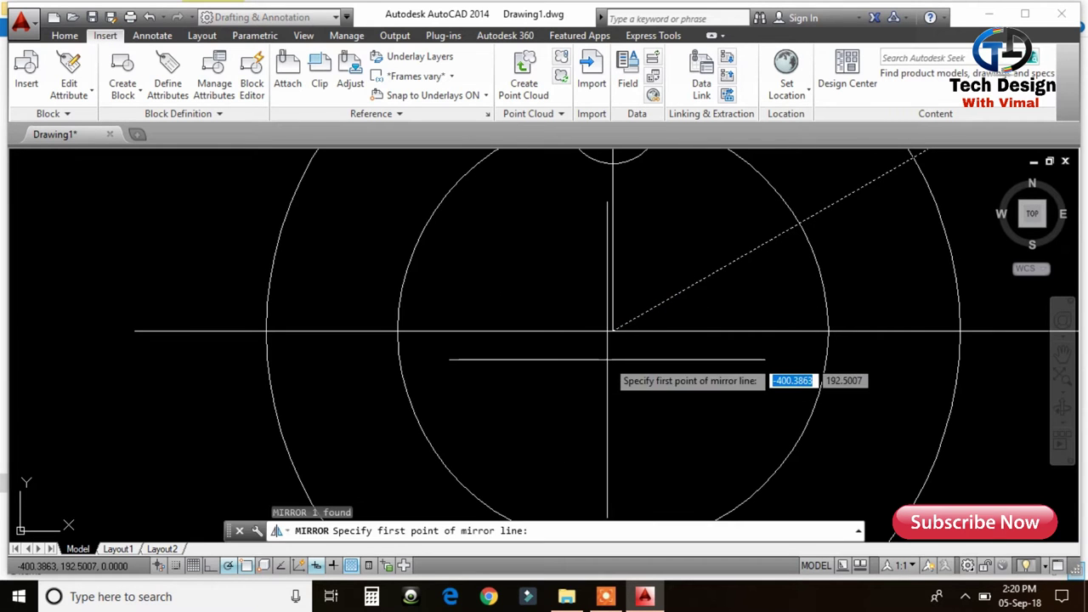
click(613, 331)
scroll(629, 328, down, 2)
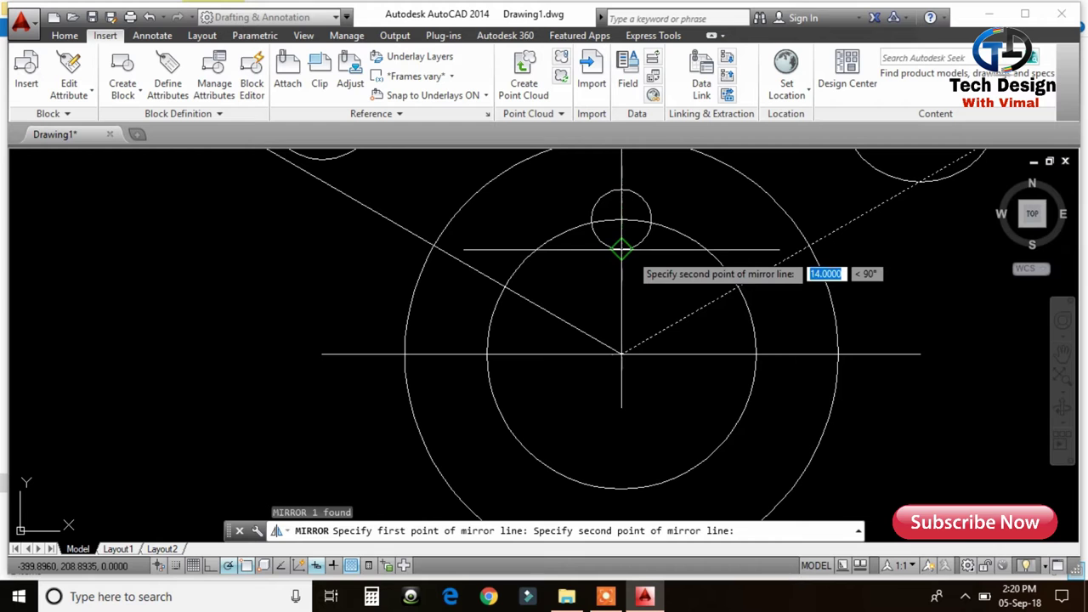
click(622, 249)
key(Return)
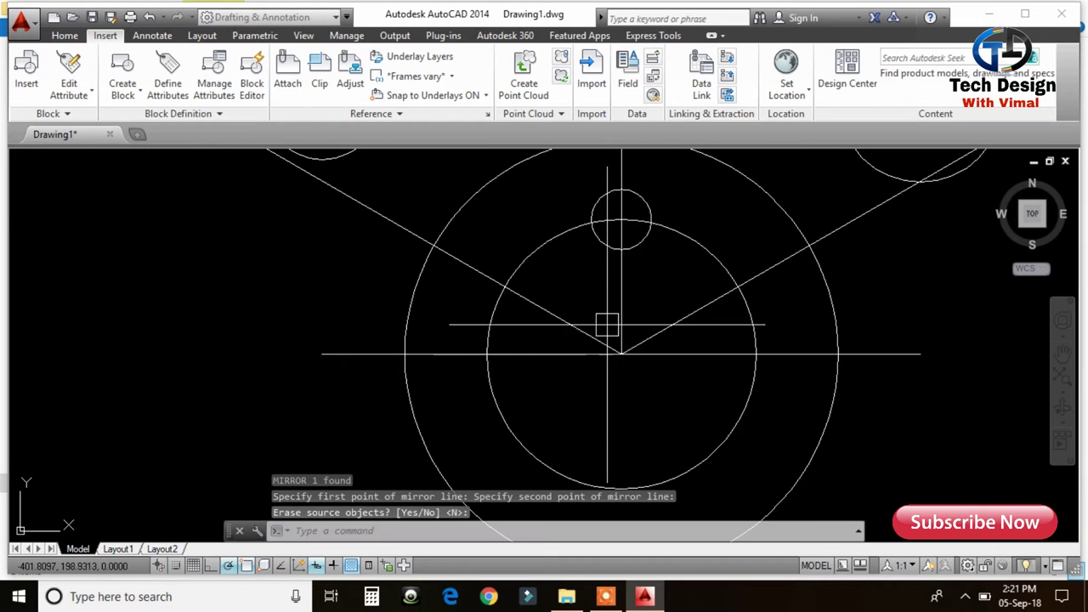
key(Return)
click(574, 324)
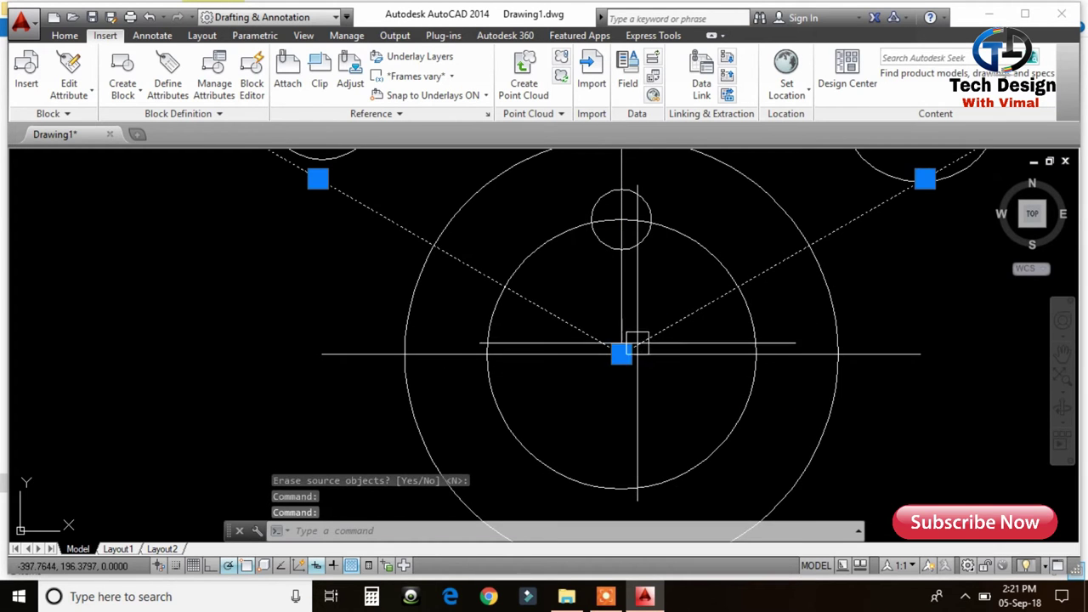
key(Escape)
Copy the top hole to both points where the diagonals meet the Ø36 circle.
middle_drag(627, 280, 618, 320)
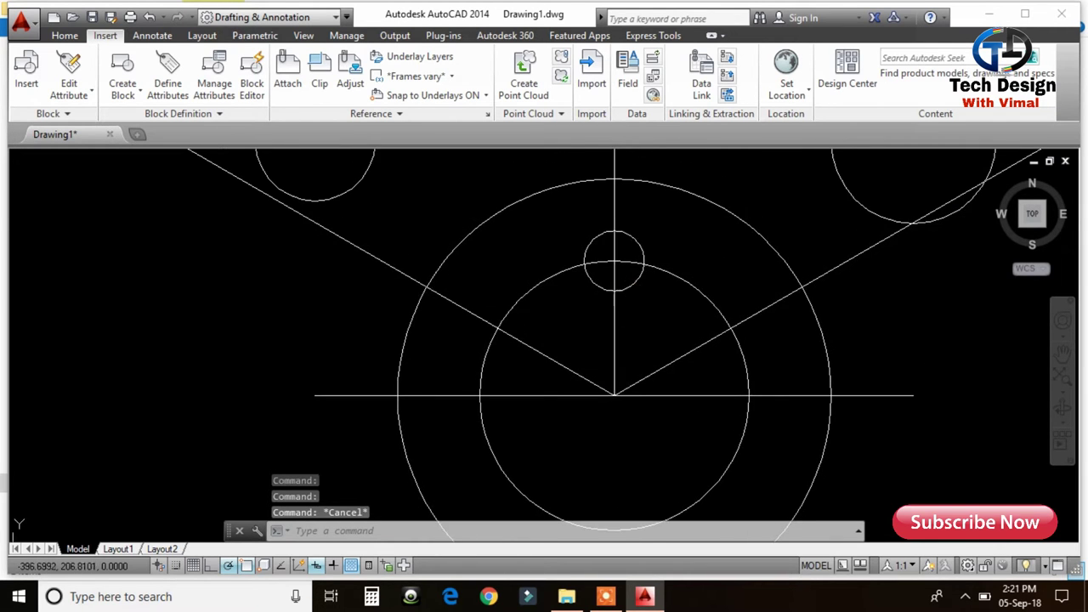
click(624, 288)
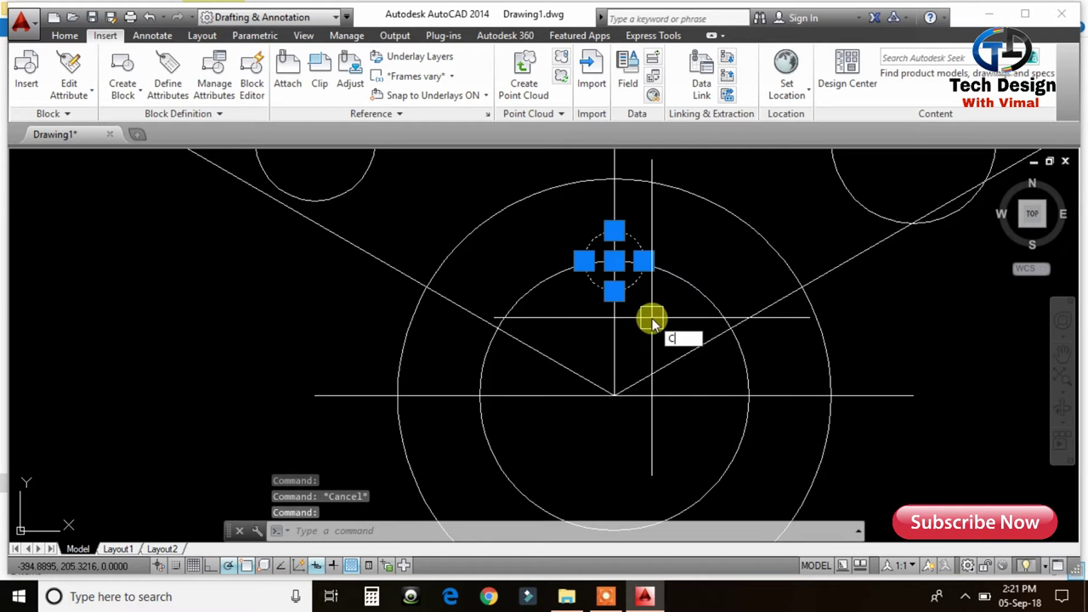
text(o)
key(Return)
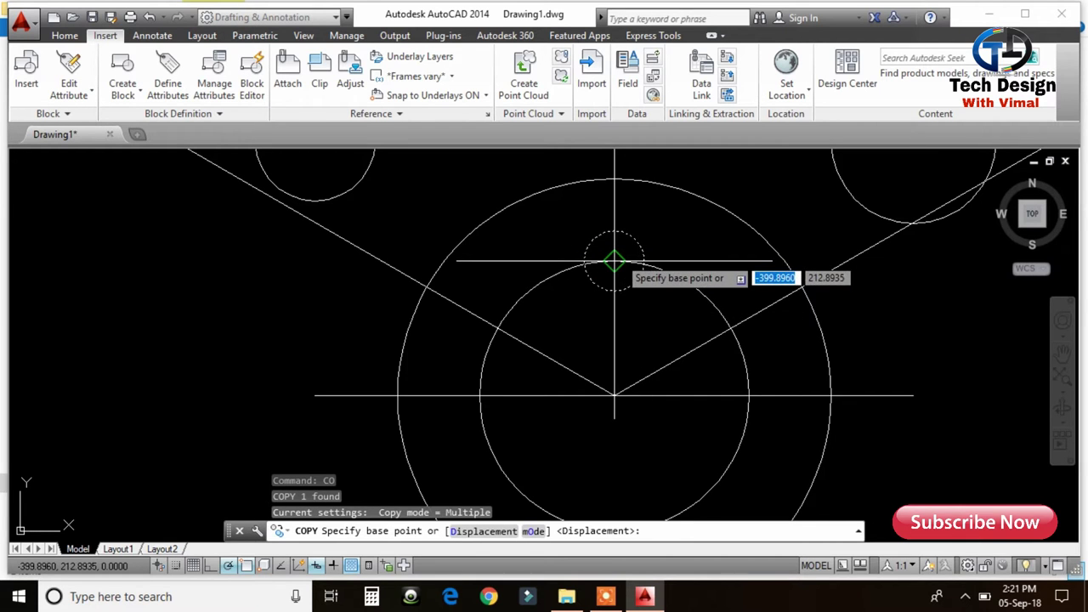
click(614, 261)
click(728, 327)
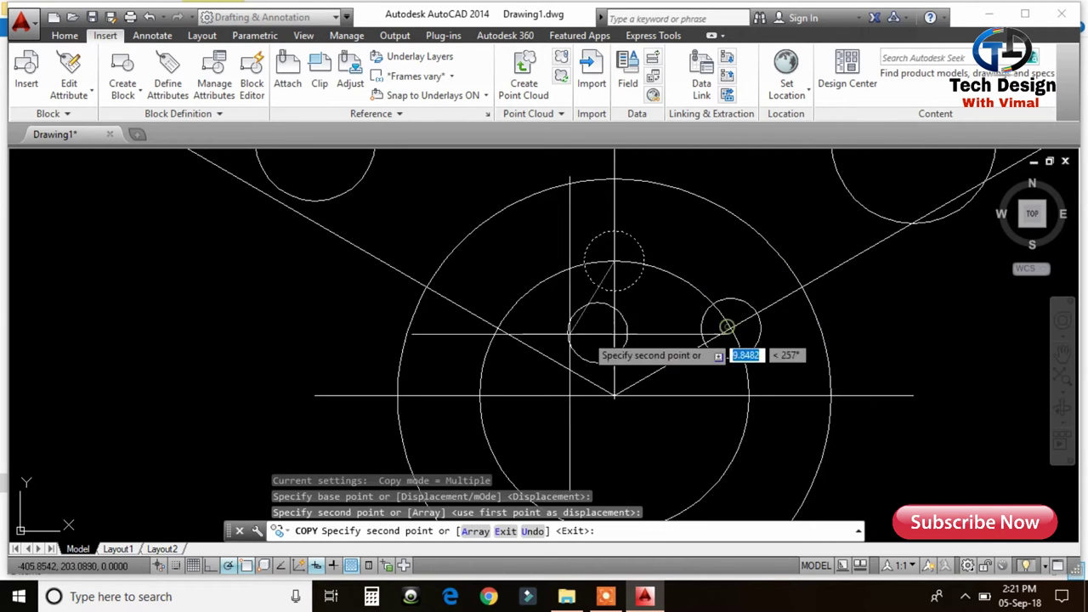
click(498, 327)
key(Escape)
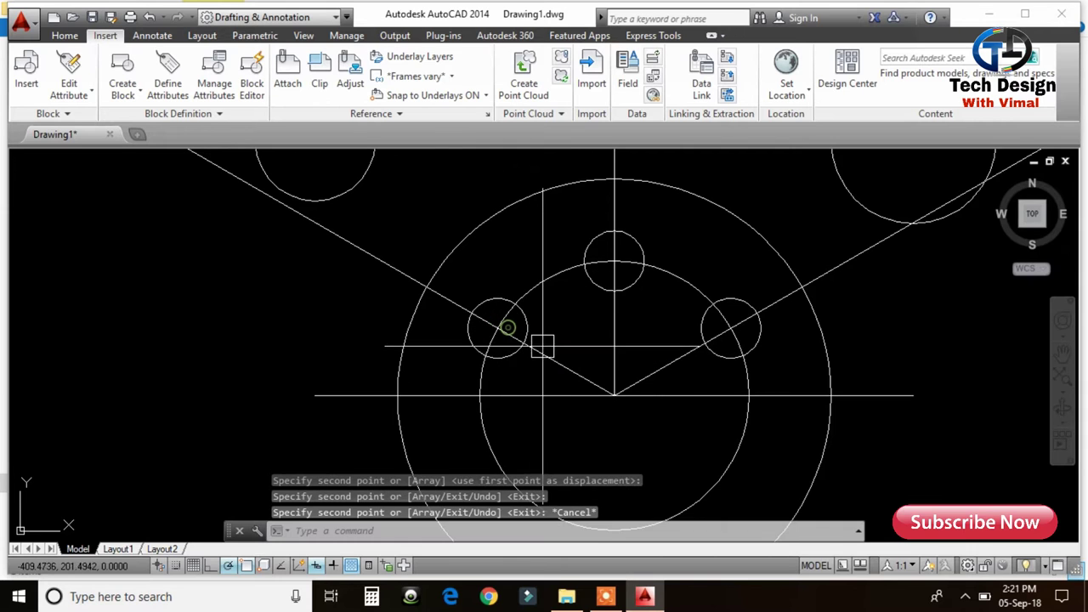
Delete both diagonal construction lines, then select the left hole.
click(543, 346)
click(656, 363)
key(Delete)
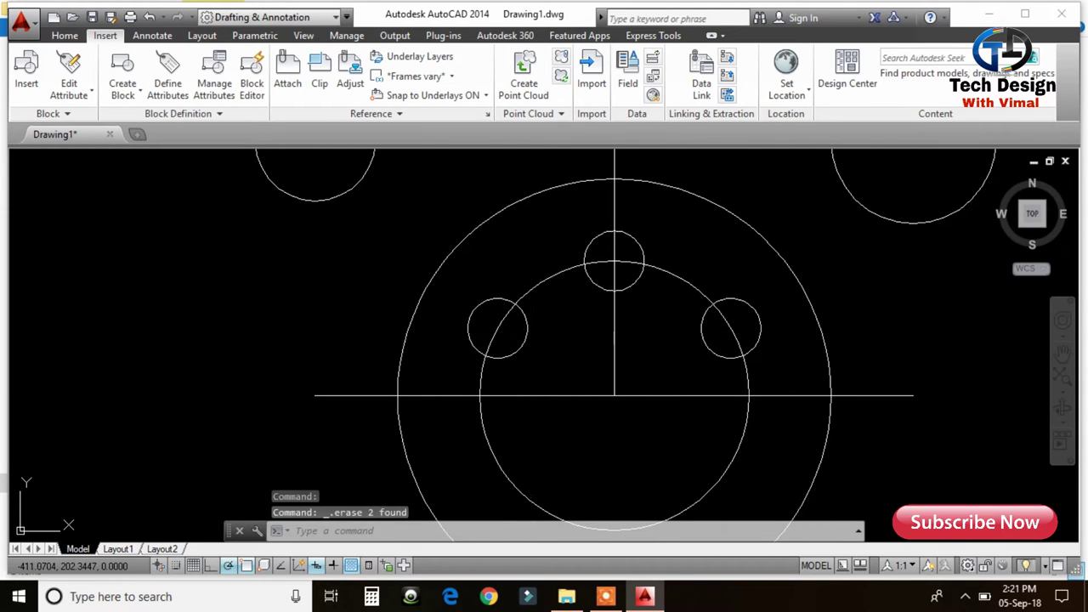
click(528, 337)
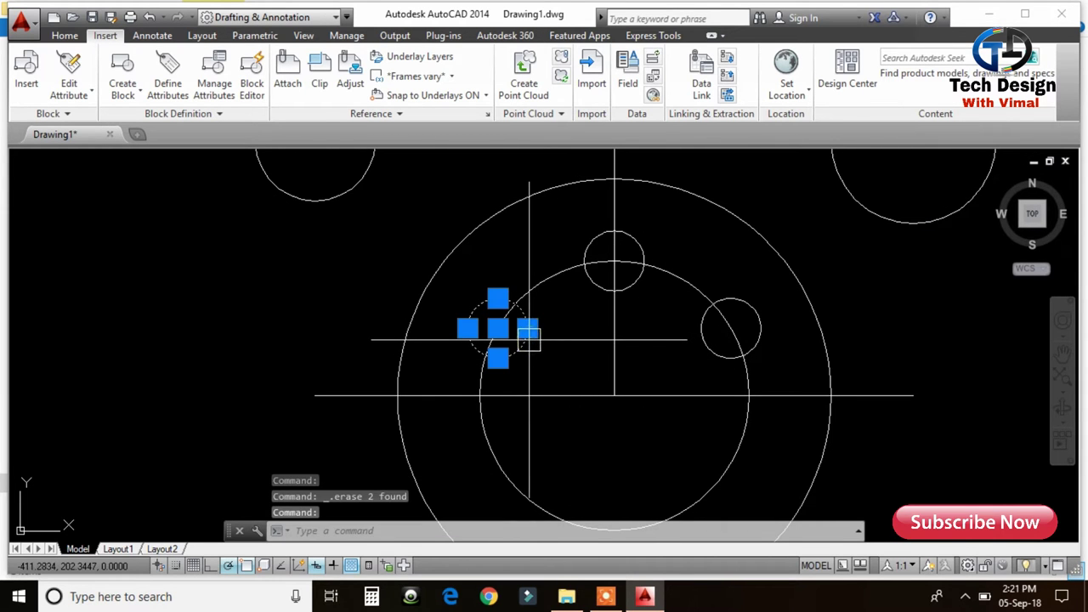
Add the top and right holes to the selection and mirror all three across the horizontal centre line.
click(638, 279)
click(704, 341)
text(MI)
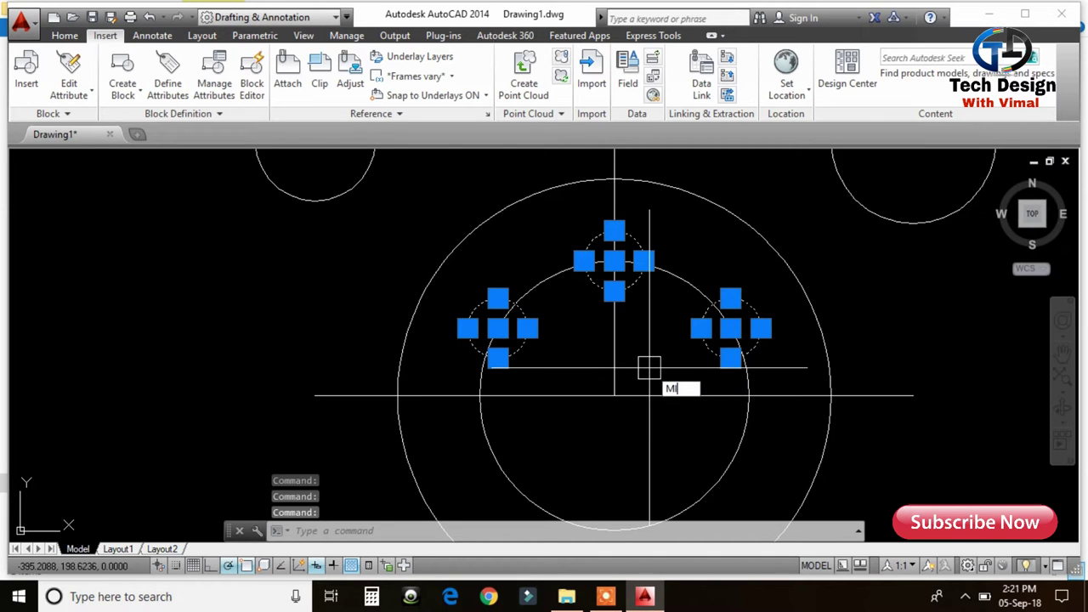
key(Return)
click(481, 395)
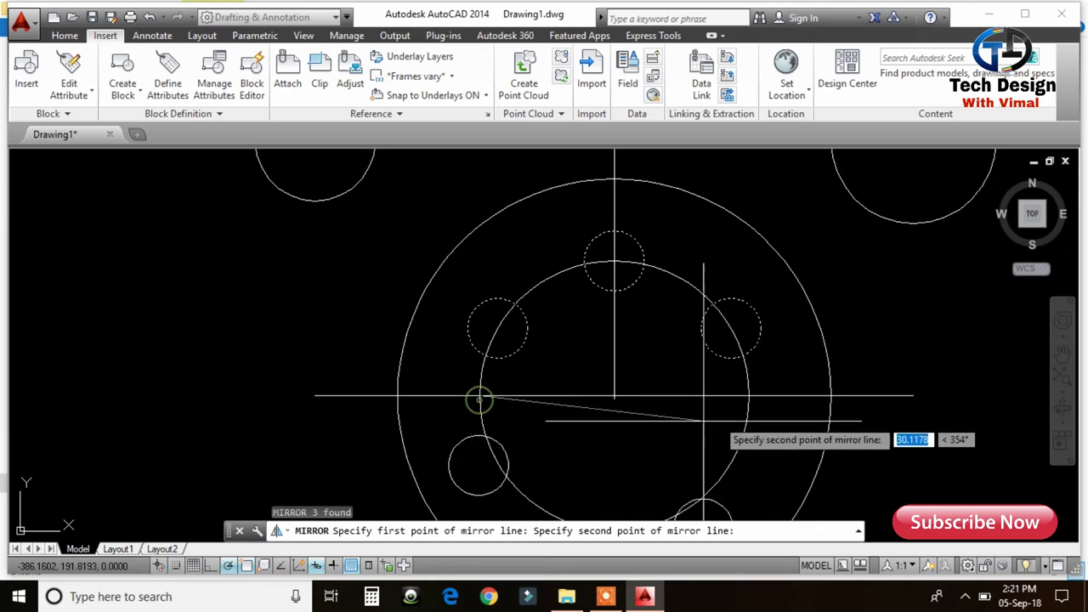
click(743, 398)
scroll(765, 314, down, 2)
scroll(757, 300, down, 3)
scroll(549, 343, down, 2)
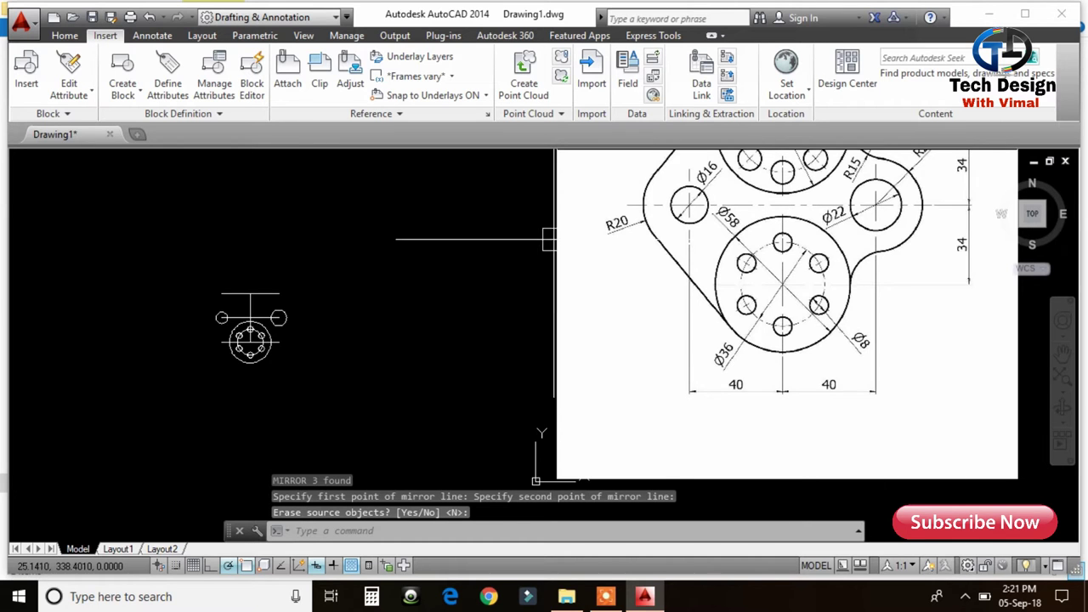
middle_drag(548, 240, 539, 308)
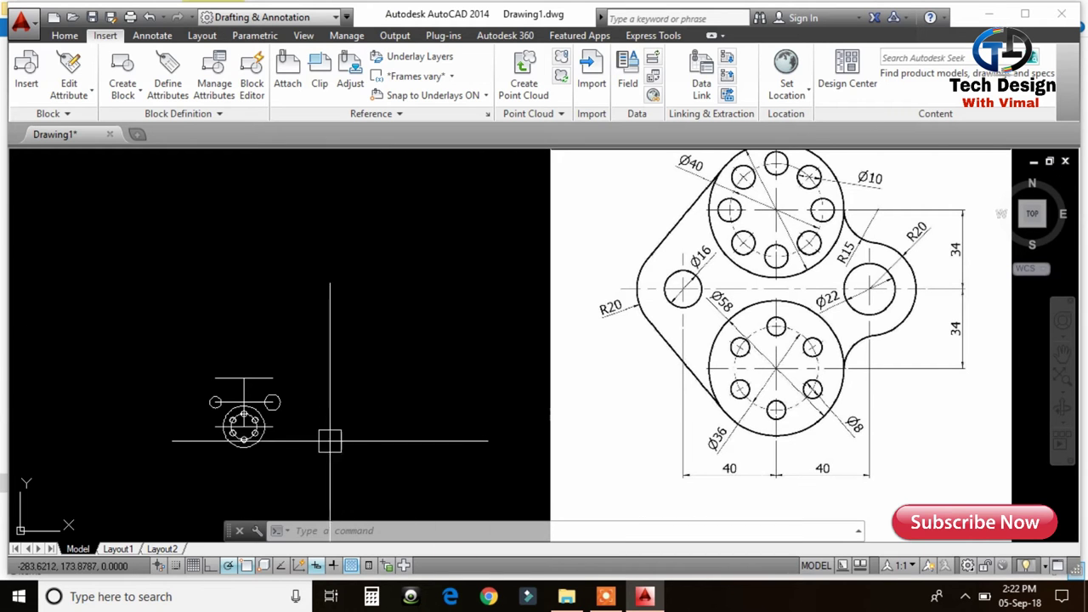
Copy the boss circles and centre lines to create a second boss above the first.
scroll(234, 425, up, 3)
scroll(377, 374, up, 3)
scroll(454, 371, up, 4)
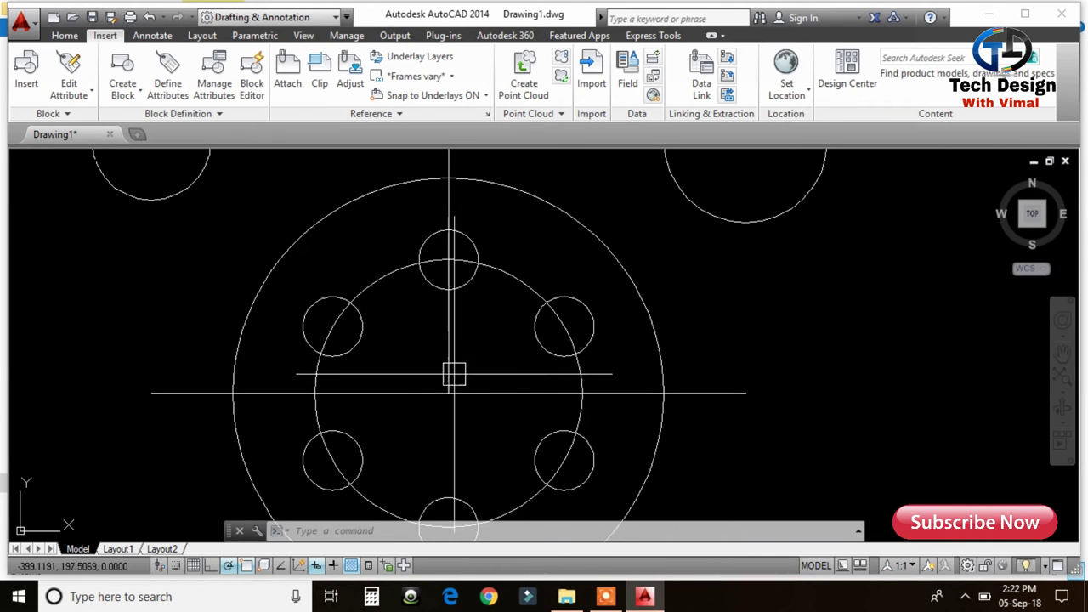
click(580, 420)
text(CIO)
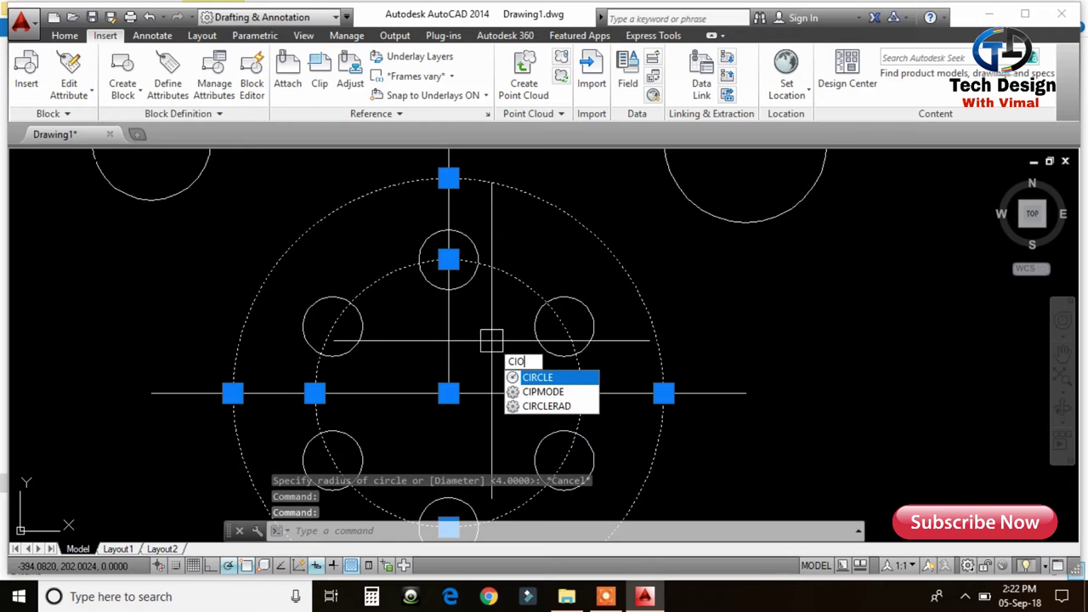
key(Return)
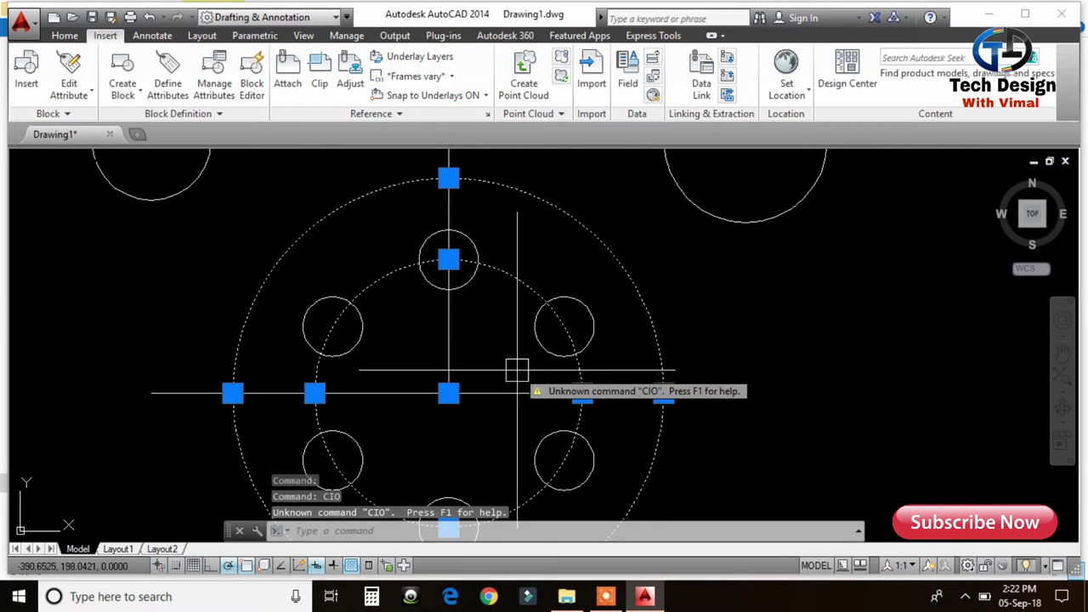
text(co)
key(Return)
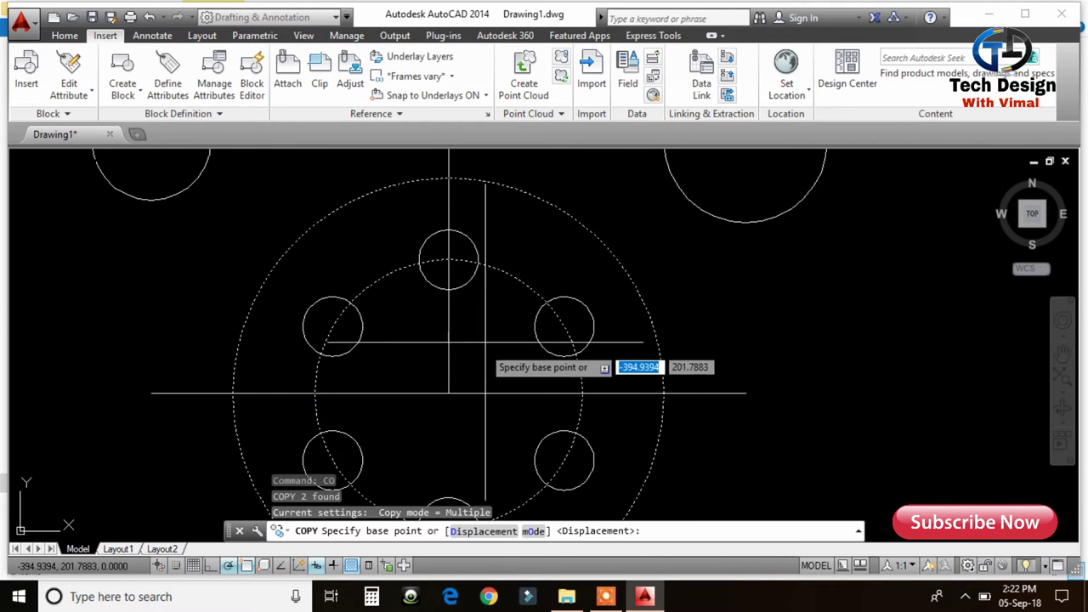
click(448, 393)
scroll(527, 400, down, 5)
scroll(511, 275, up, 3)
scroll(527, 267, up, 2)
scroll(529, 267, down, 1)
click(530, 267)
scroll(627, 291, down, 4)
key(Escape)
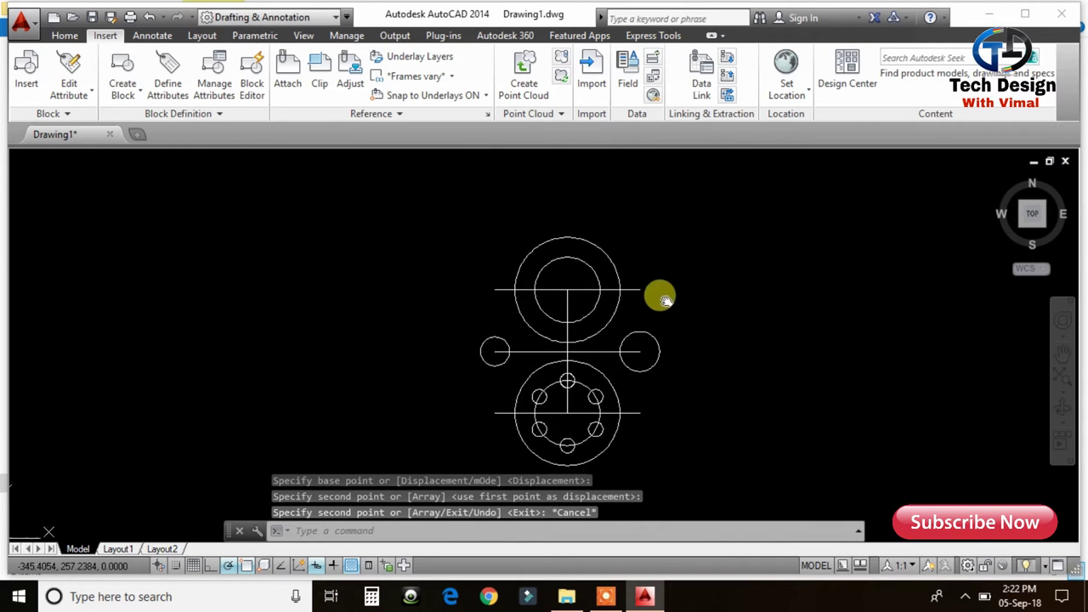
Copy the top and bottom holes onto the second boss's pitch circle.
scroll(578, 297, up, 2)
scroll(579, 296, down, 5)
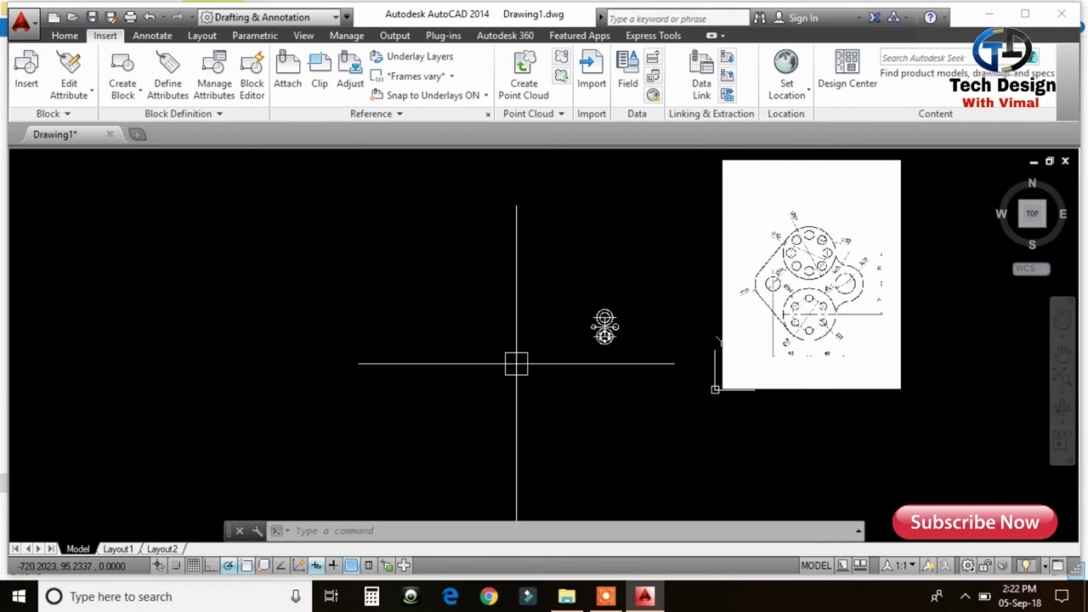
scroll(584, 316, up, 3)
scroll(672, 306, up, 3)
scroll(839, 279, up, 3)
mouse_move(838, 279)
middle_down()
mouse_move(609, 336)
mouse_move(624, 272)
middle_up()
scroll(644, 394, down, 3)
scroll(615, 433, up, 3)
click(633, 329)
scroll(675, 295, down, 2)
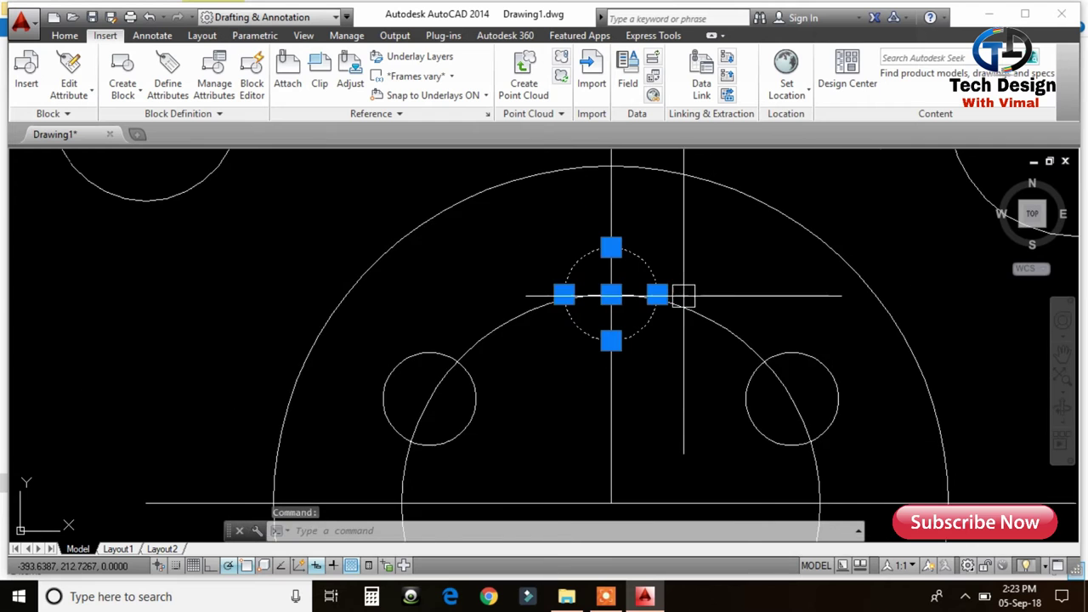
scroll(669, 314, down, 2)
click(643, 433)
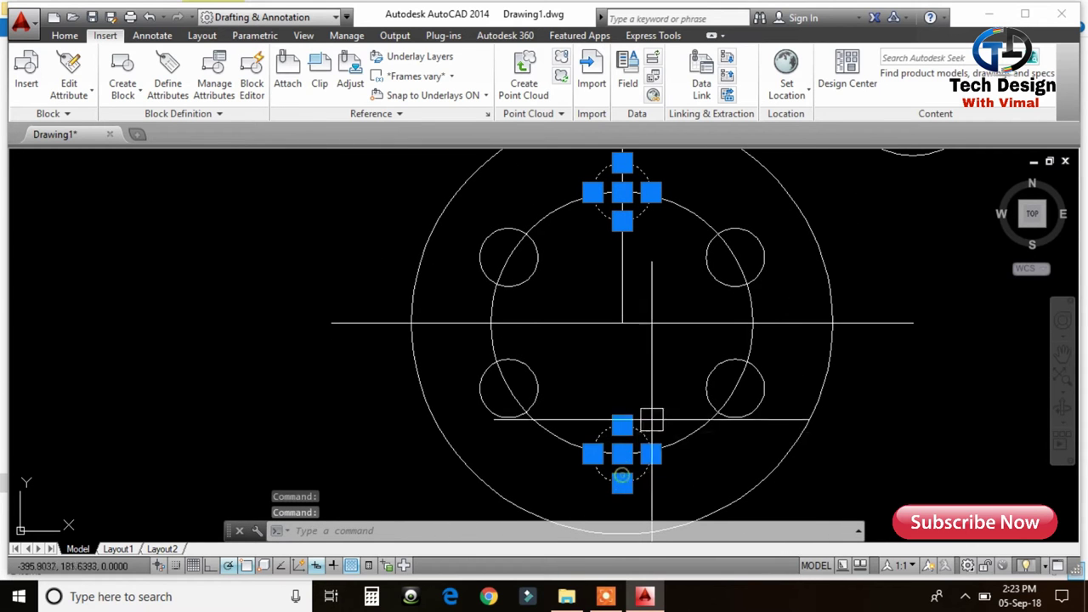
text(co)
key(Return)
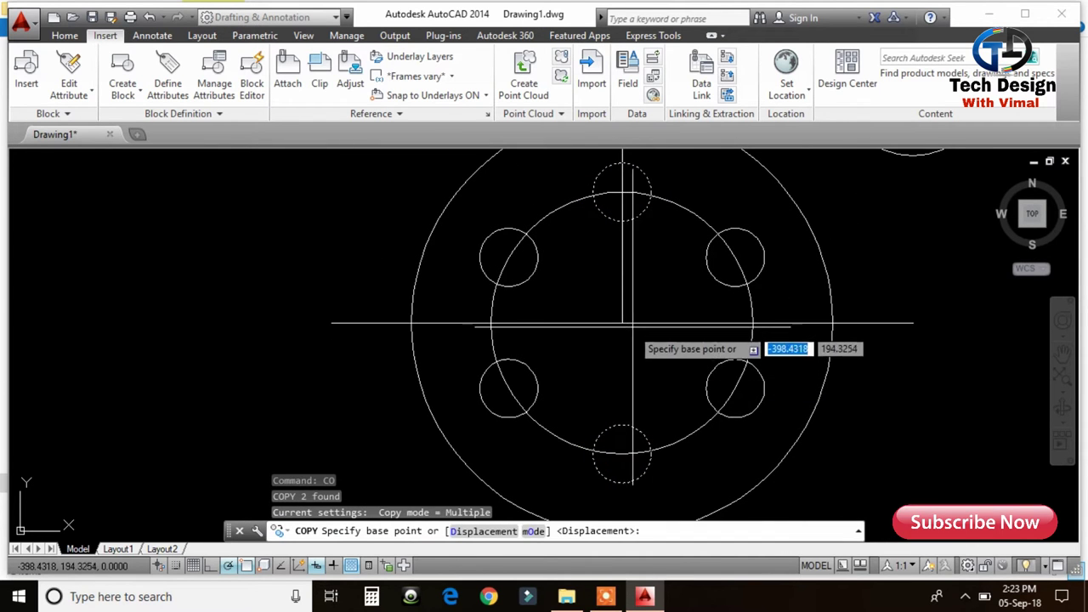
click(625, 328)
scroll(621, 435, down, 2)
scroll(621, 264, up, 3)
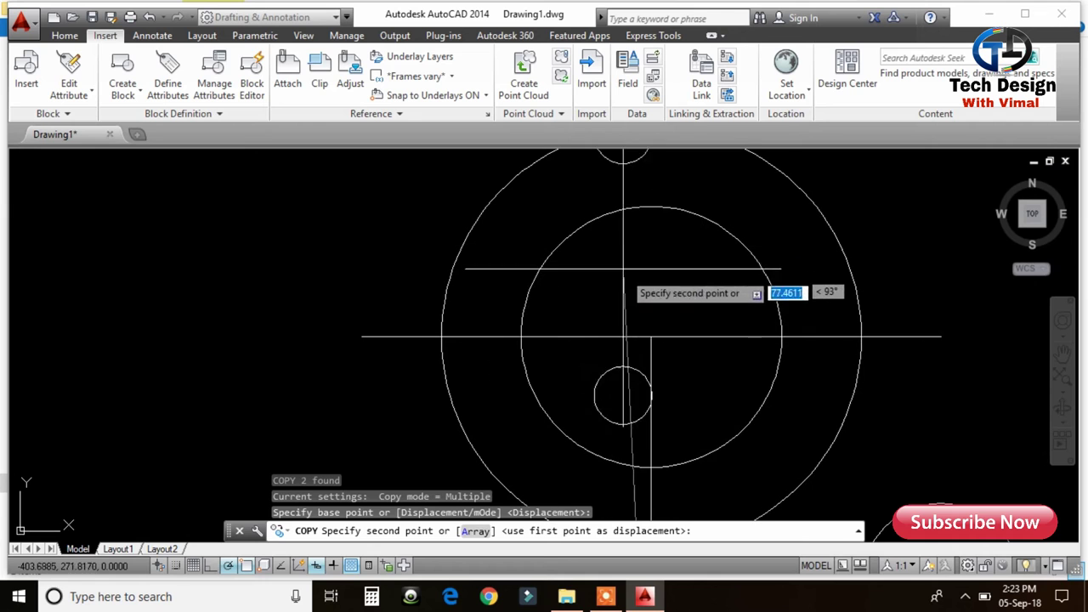
click(652, 332)
key(Escape)
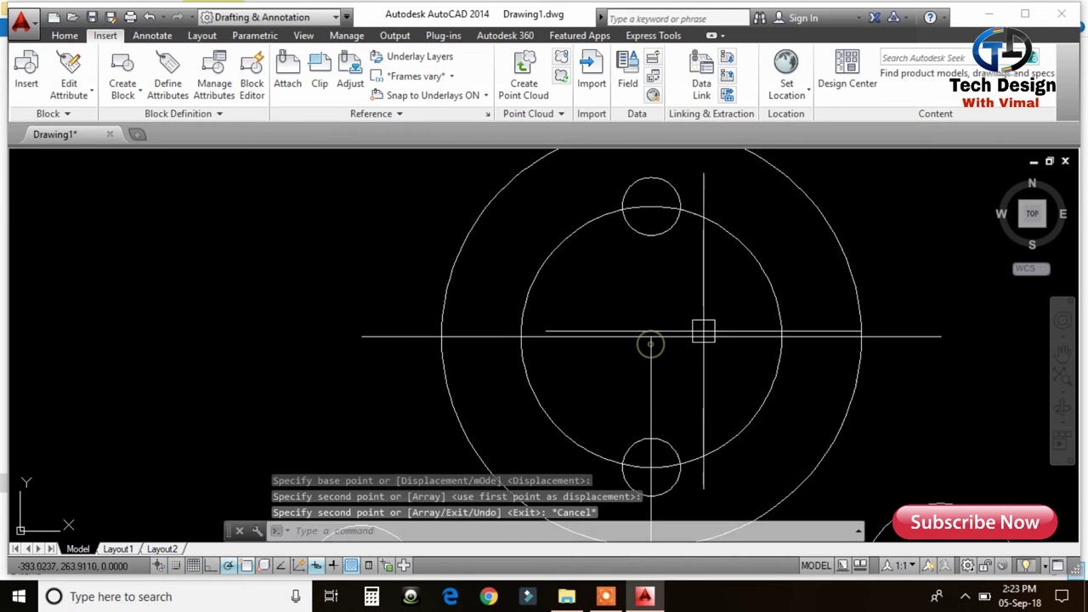
Copy a hole to the right and left of the pitch circle, then select the horizontal centre line.
click(672, 235)
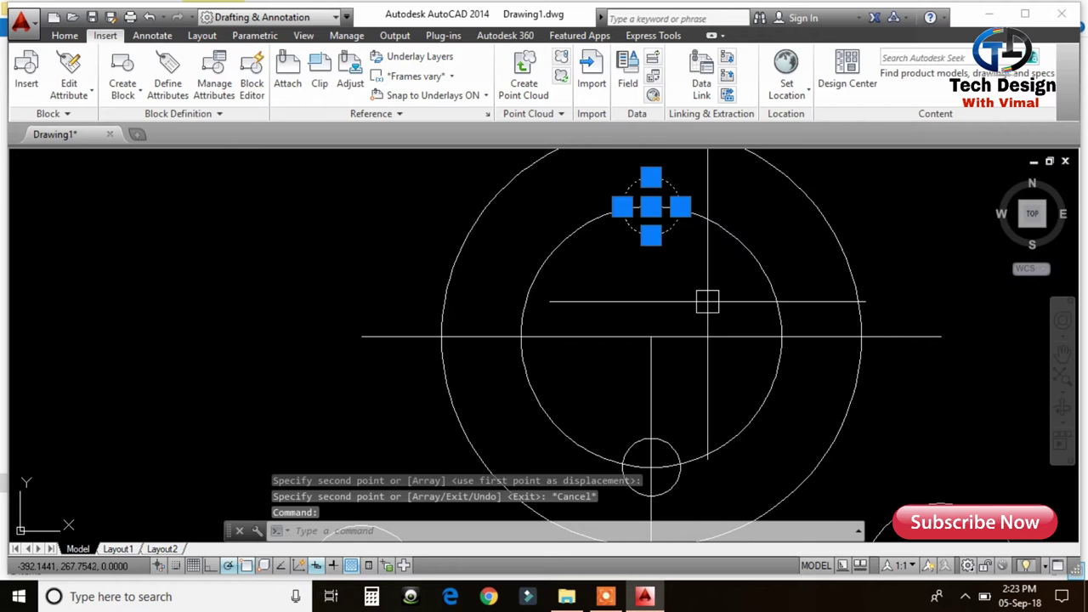
text(Co)
key(Return)
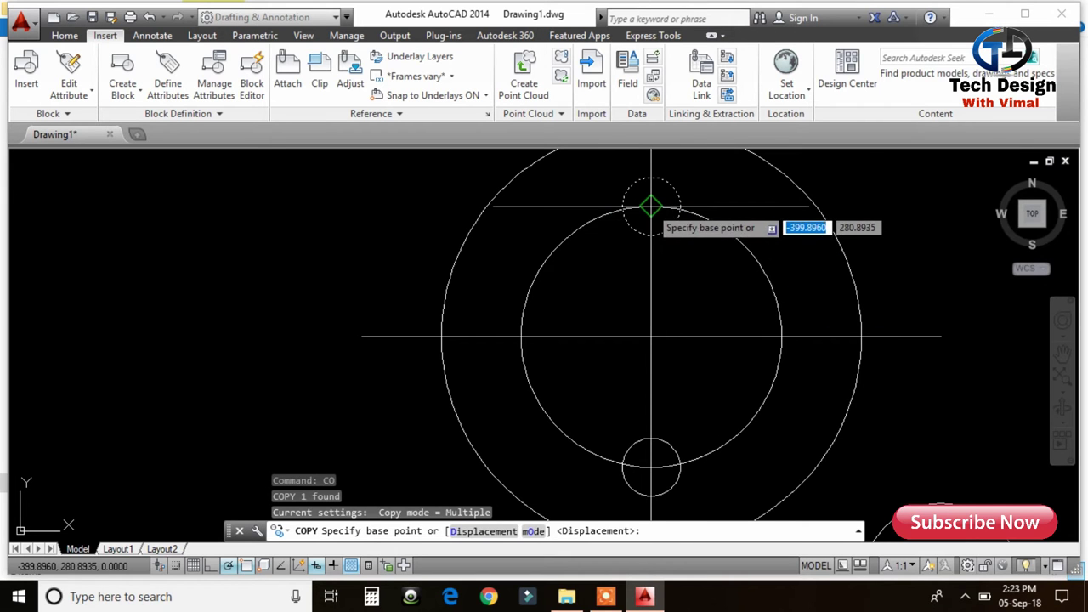
click(652, 206)
click(781, 337)
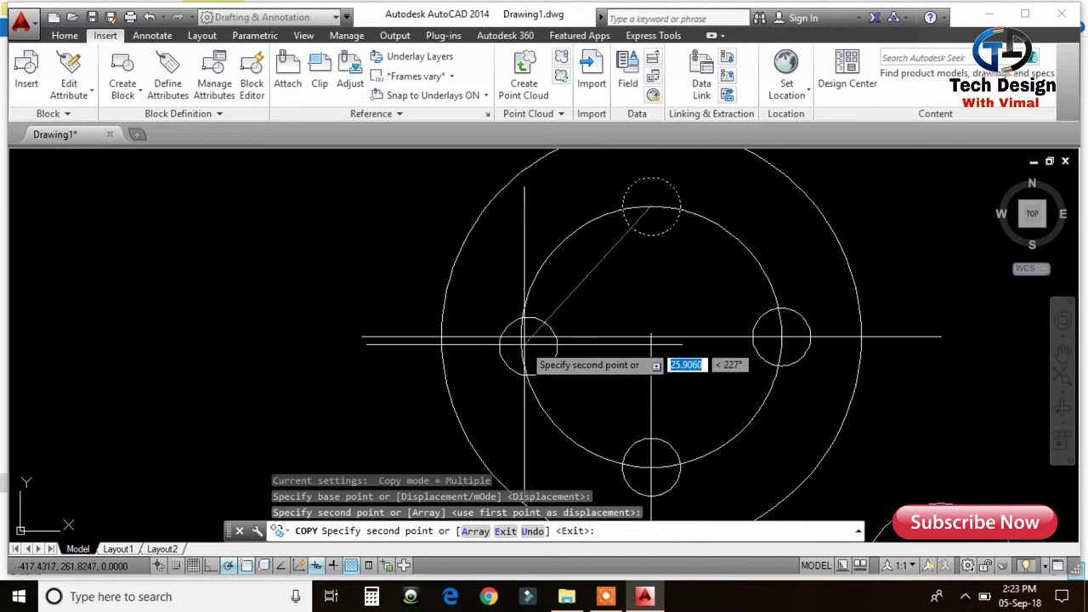
click(521, 338)
key(Escape)
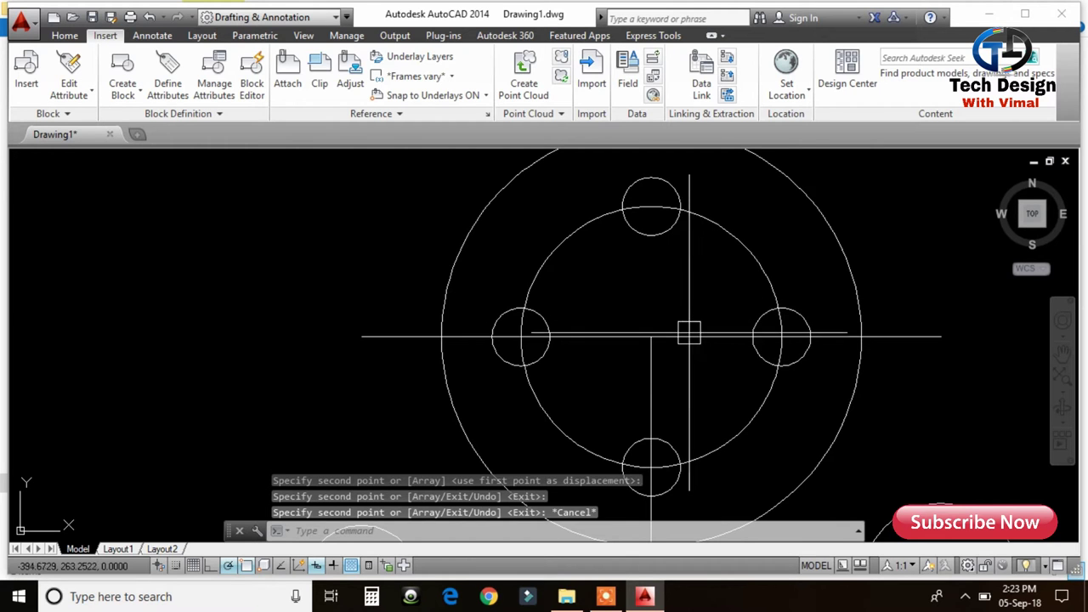
middle_drag(651, 383, 629, 352)
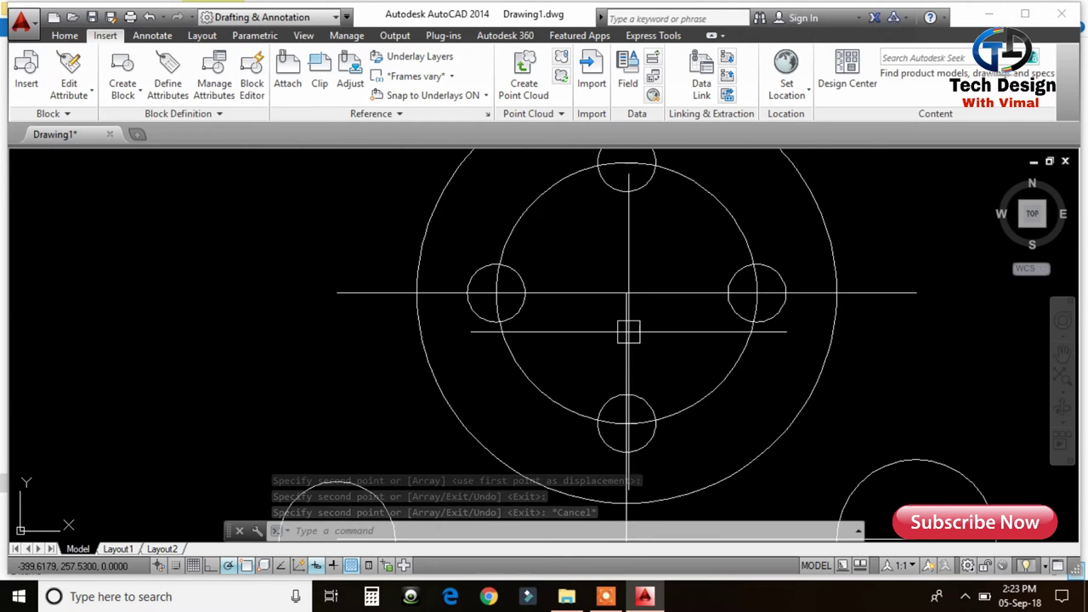
click(662, 293)
text(R)
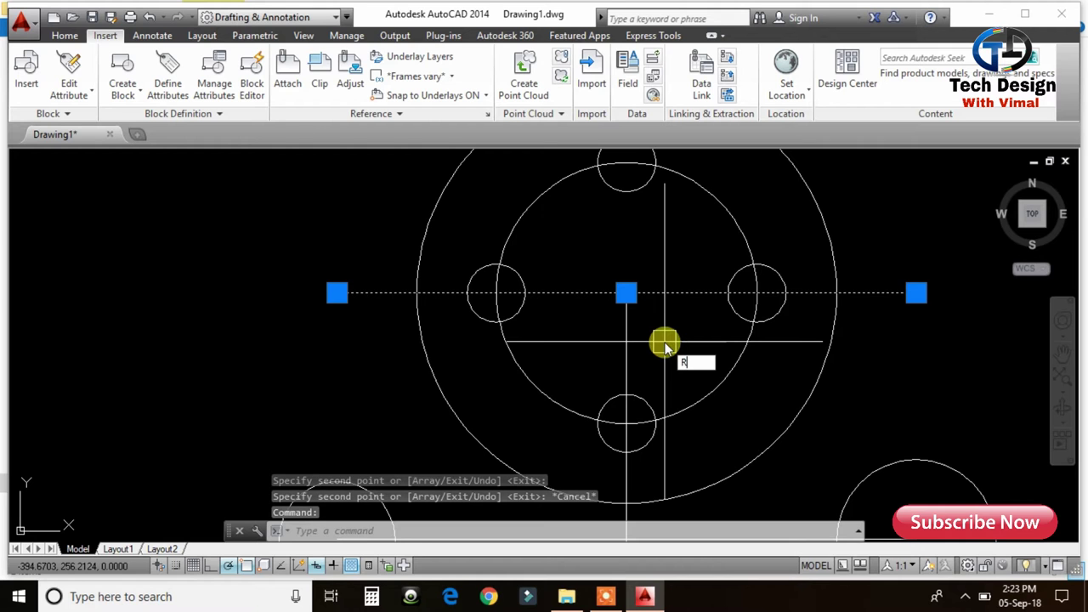
Rotate the horizontal centre line 45° about the boss centre.
text(O)
key(Return)
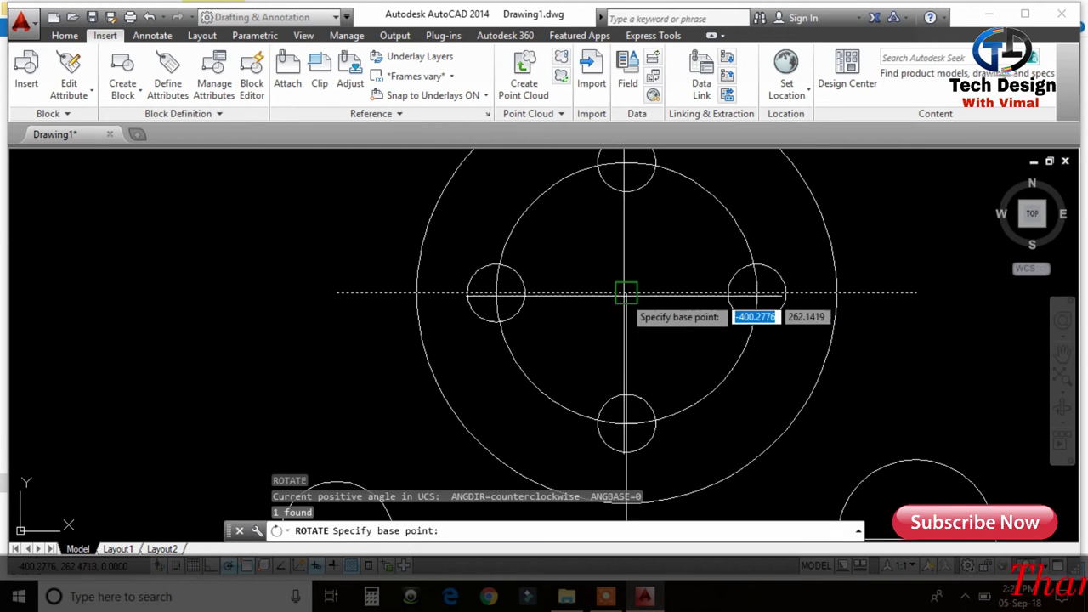
click(626, 293)
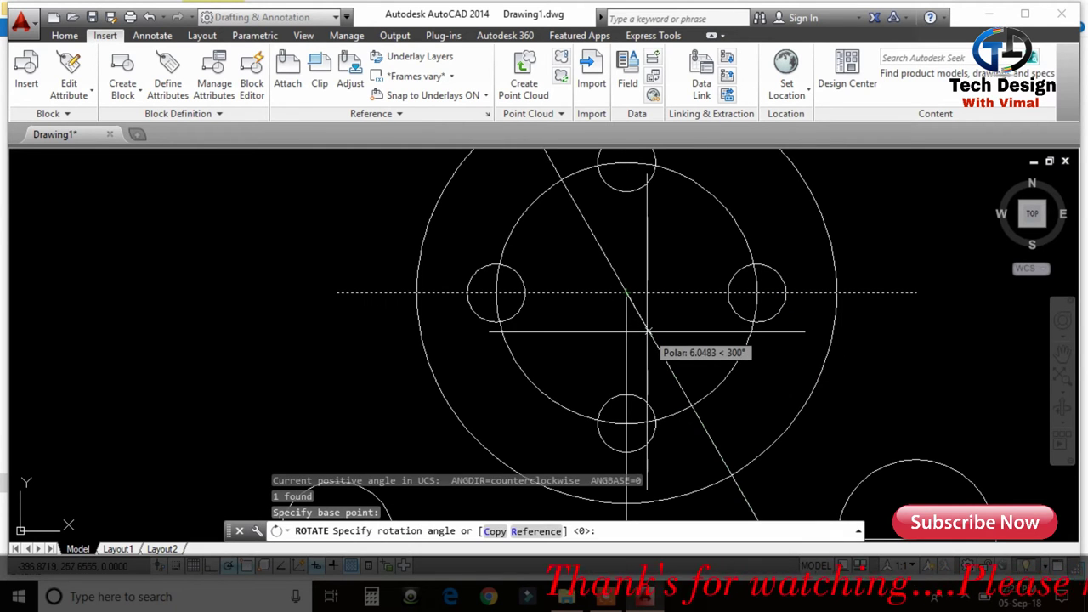
text(45)
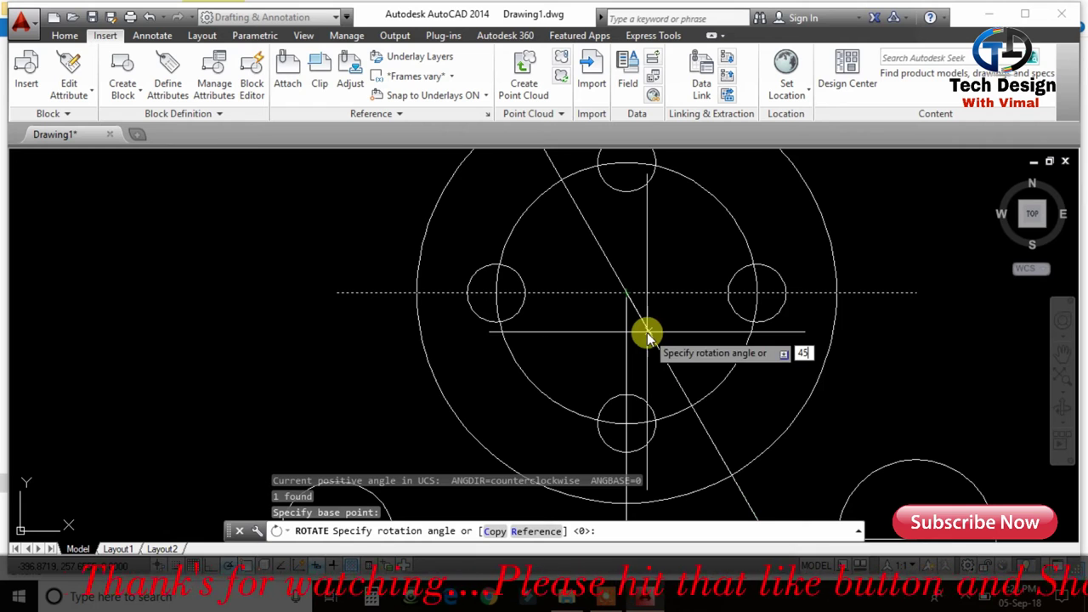
key(Return)
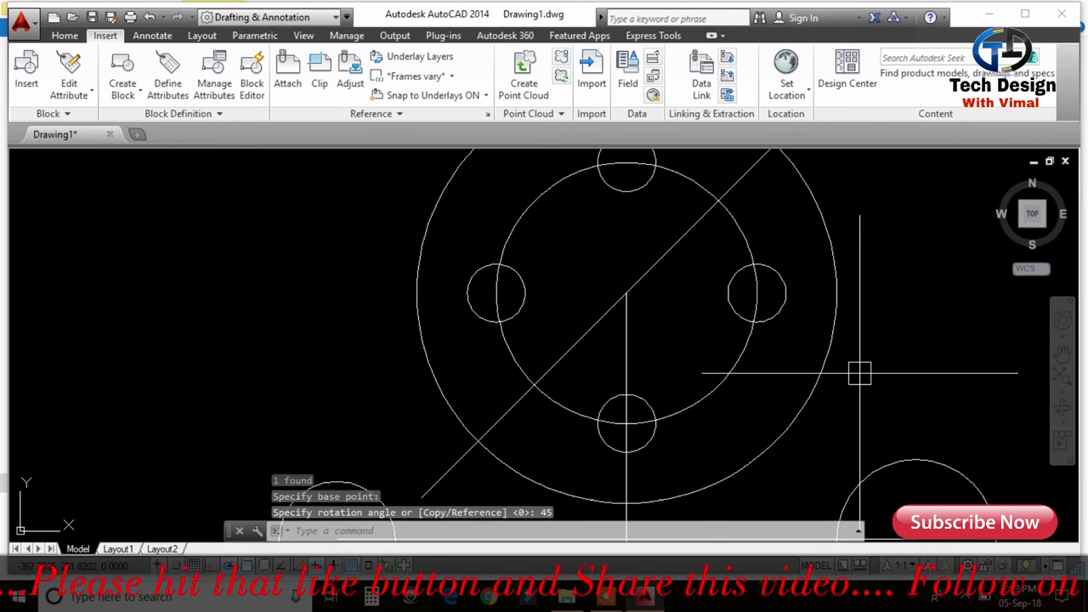
Mirror the diagonal centre line to create the opposite diagonal, keeping the original.
scroll(697, 309, down, 1)
scroll(641, 335, up, 1)
click(640, 334)
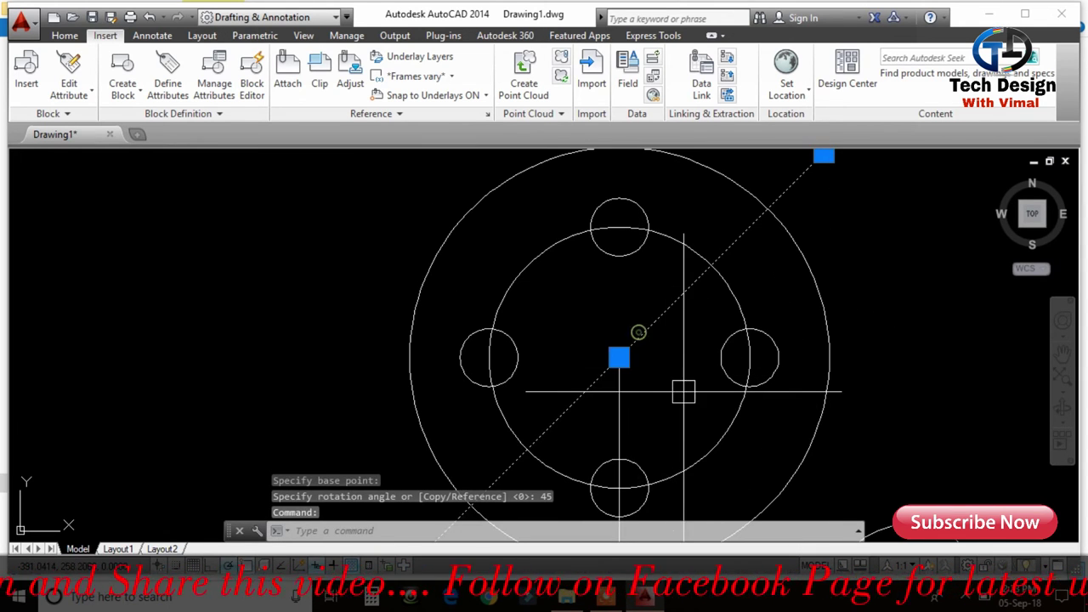
middle_drag(684, 392, 684, 348)
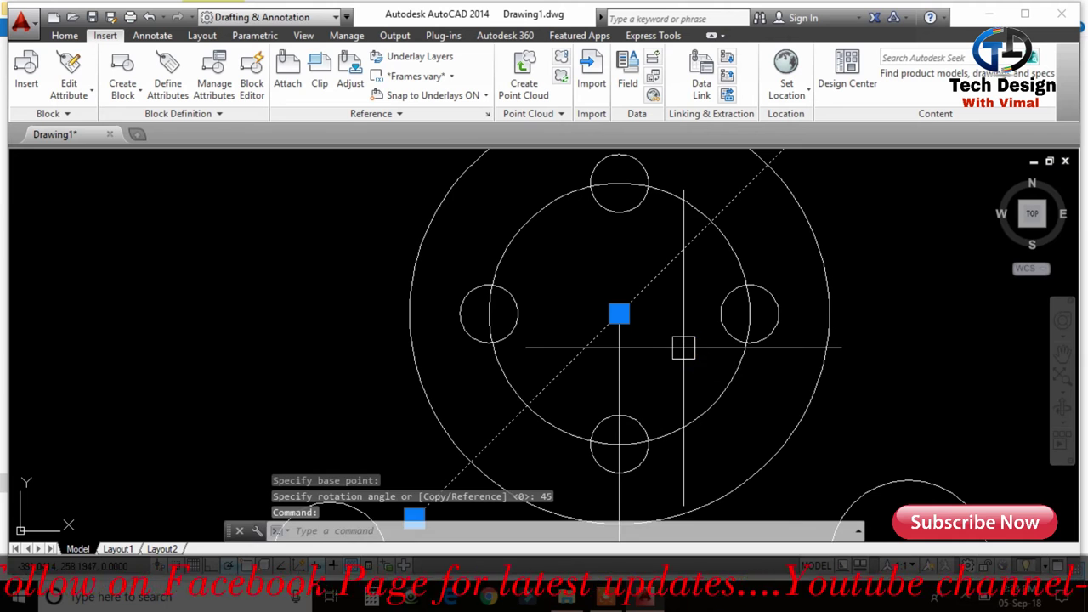
text(mi)
key(Return)
click(619, 314)
click(619, 444)
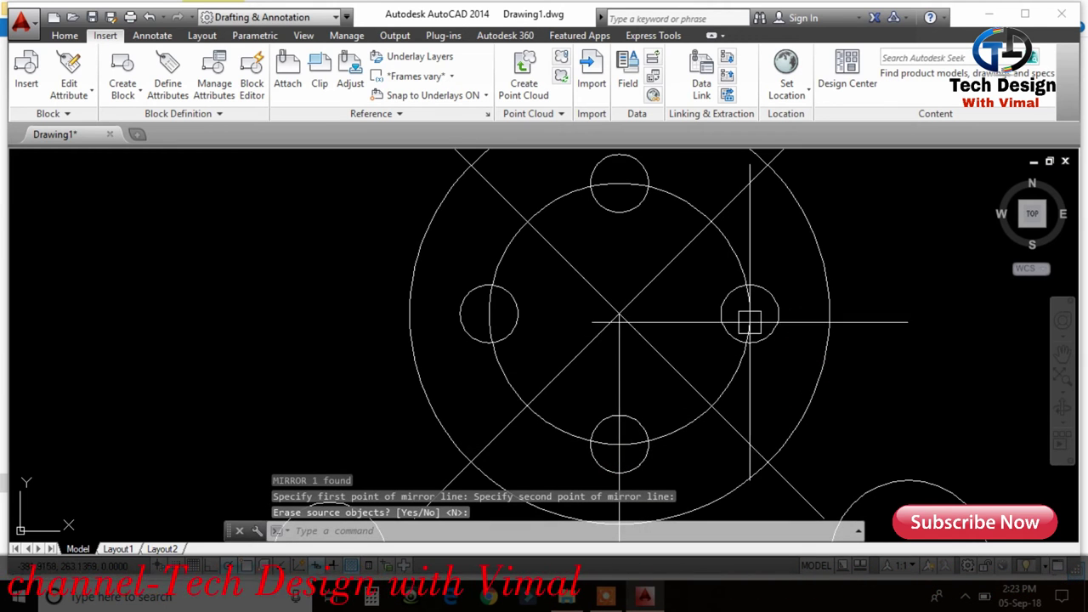
key(Return)
Copy the right hole to the four diagonal intersections on the pitch circle.
click(721, 327)
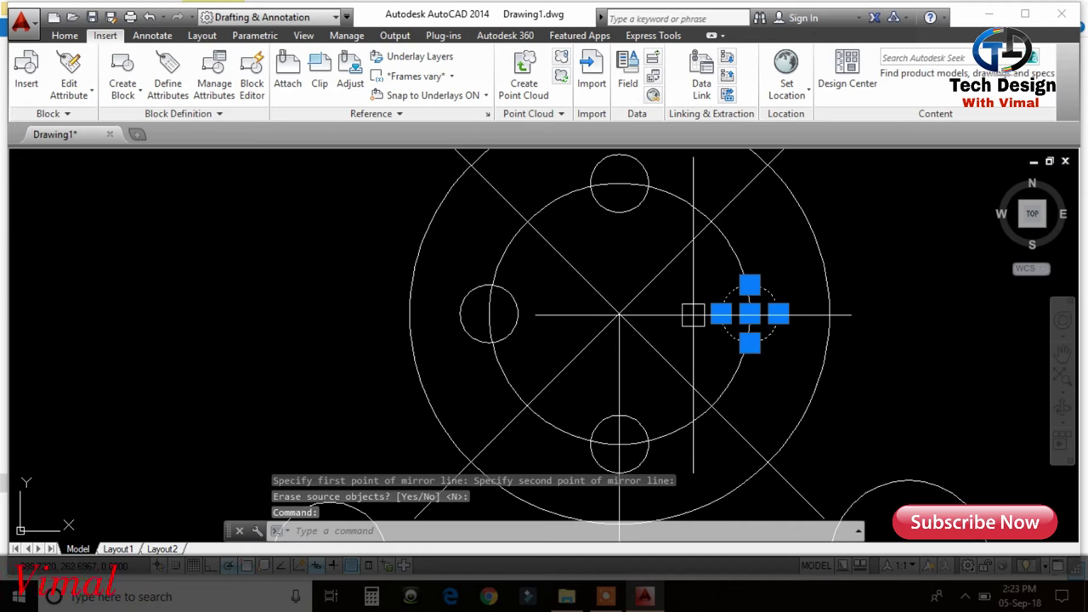
text(co)
key(Return)
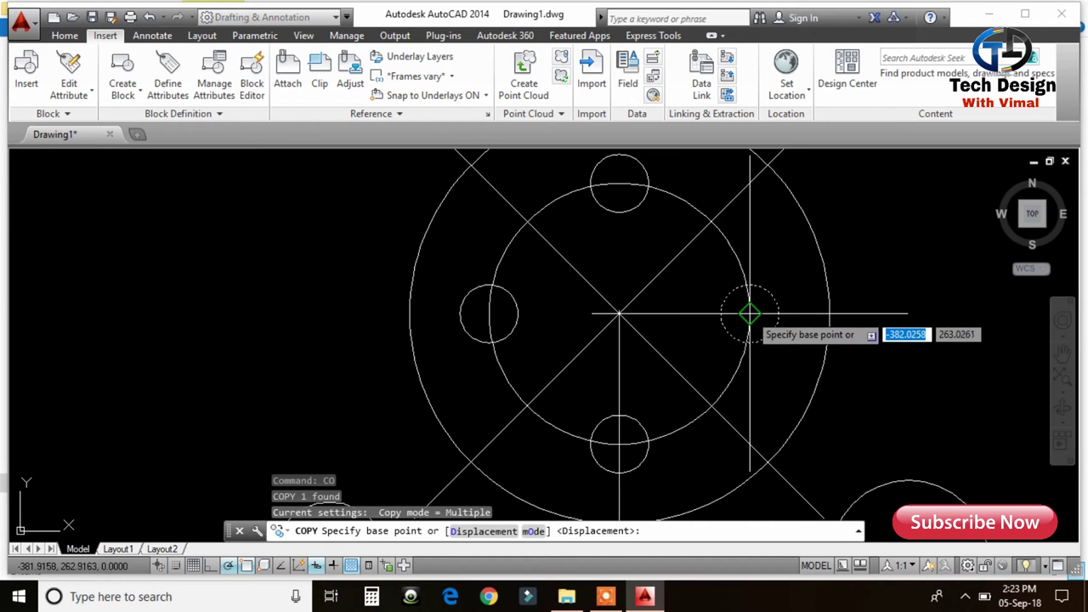
click(750, 315)
click(711, 221)
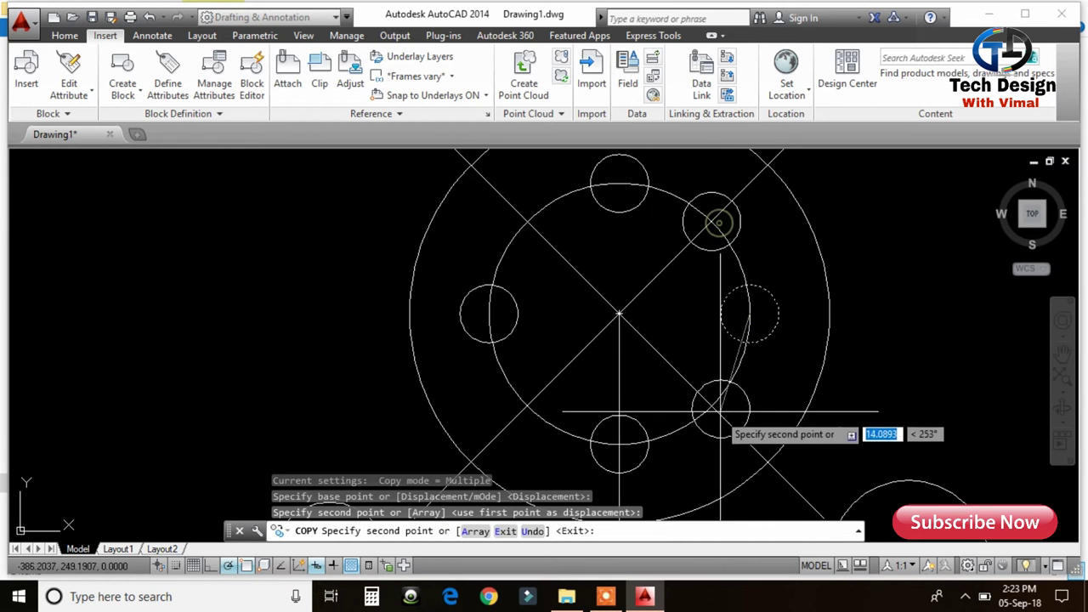
click(711, 406)
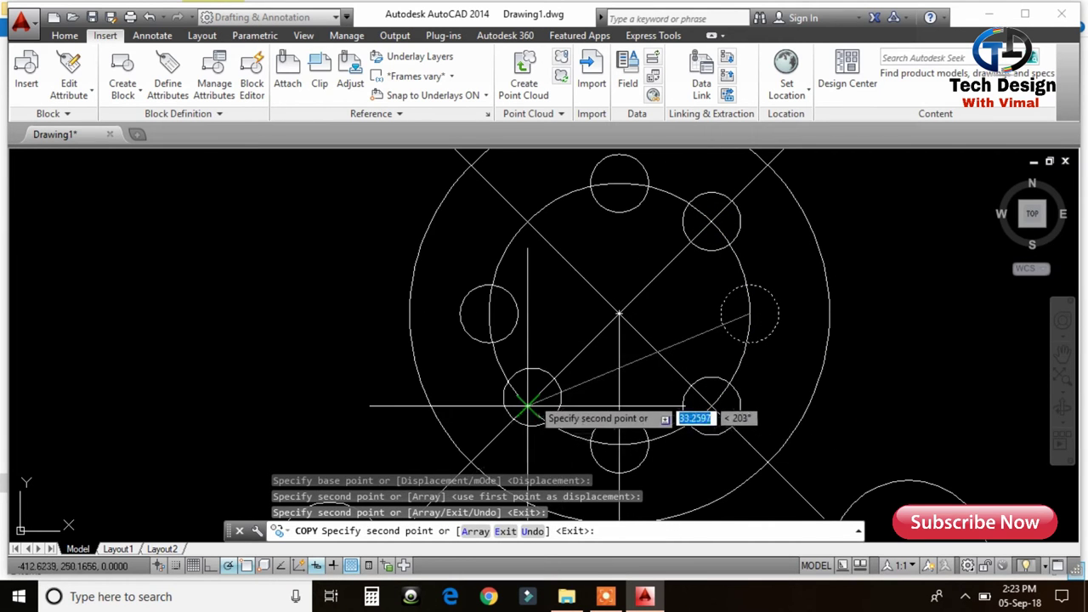
click(527, 406)
click(527, 223)
key(Escape)
Erase the two diagonal construction lines.
click(652, 314)
click(586, 323)
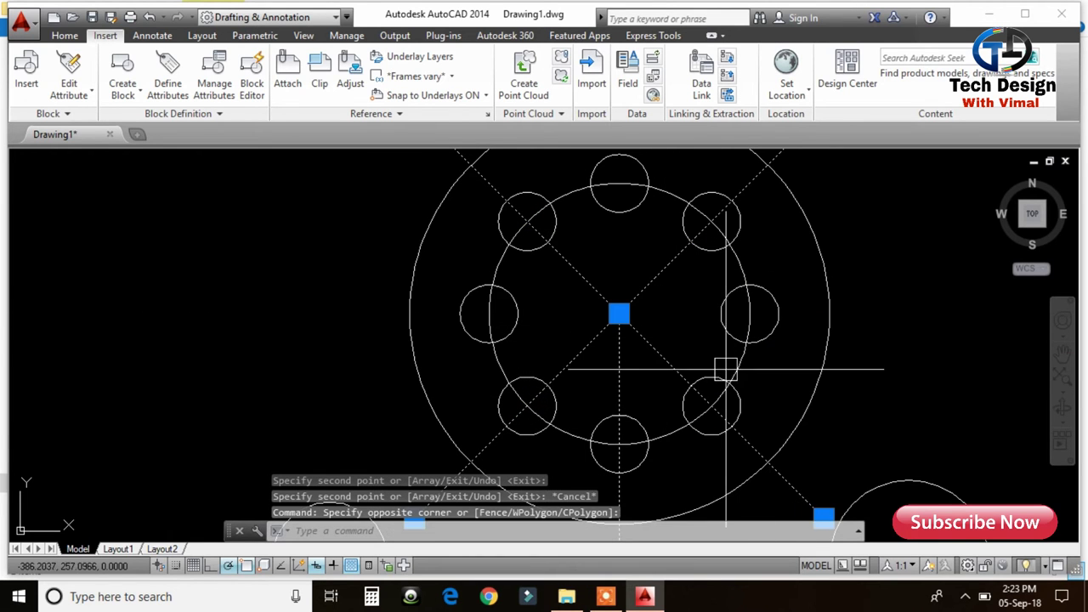
key(Delete)
scroll(723, 369, down, 3)
scroll(699, 332, up, 3)
Delete the leftover horizontal centre line.
click(712, 290)
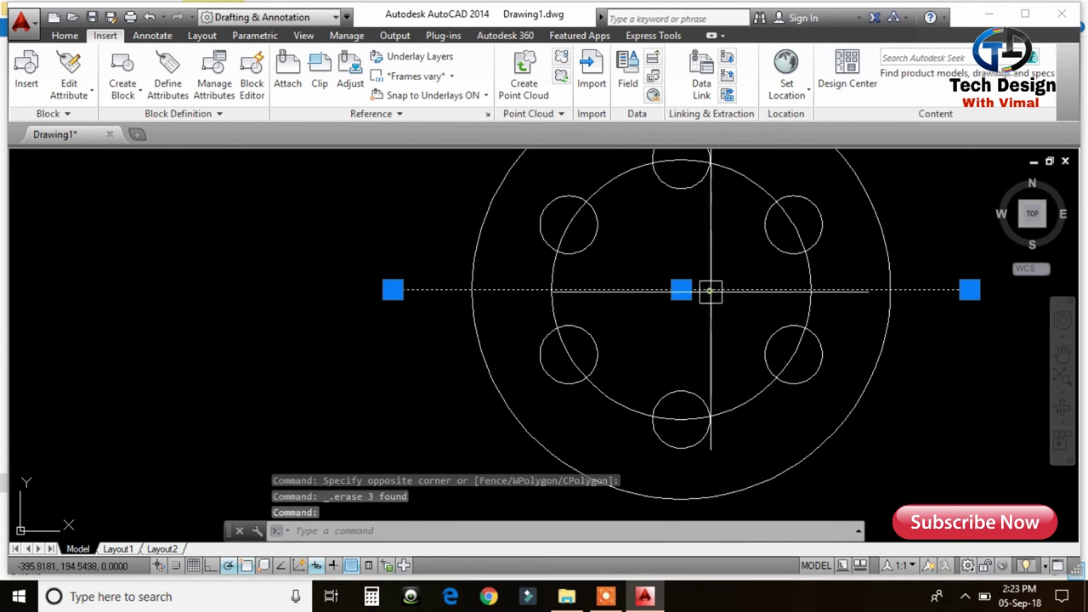
key(Delete)
scroll(719, 425, down, 5)
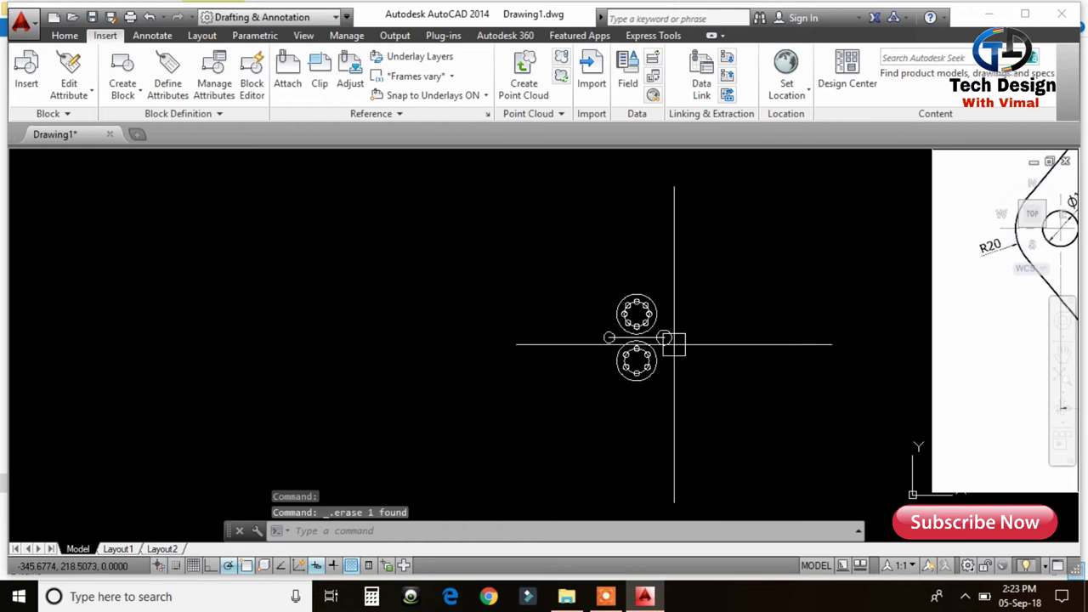
scroll(678, 342, up, 5)
scroll(738, 335, up, 2)
scroll(792, 331, down, 2)
scroll(719, 243, down, 4)
scroll(799, 333, up, 4)
Pan and zoom so the whole drawing with both bosses is in view.
click(853, 315)
key(Escape)
scroll(875, 355, down, 5)
middle_drag(831, 326, 708, 371)
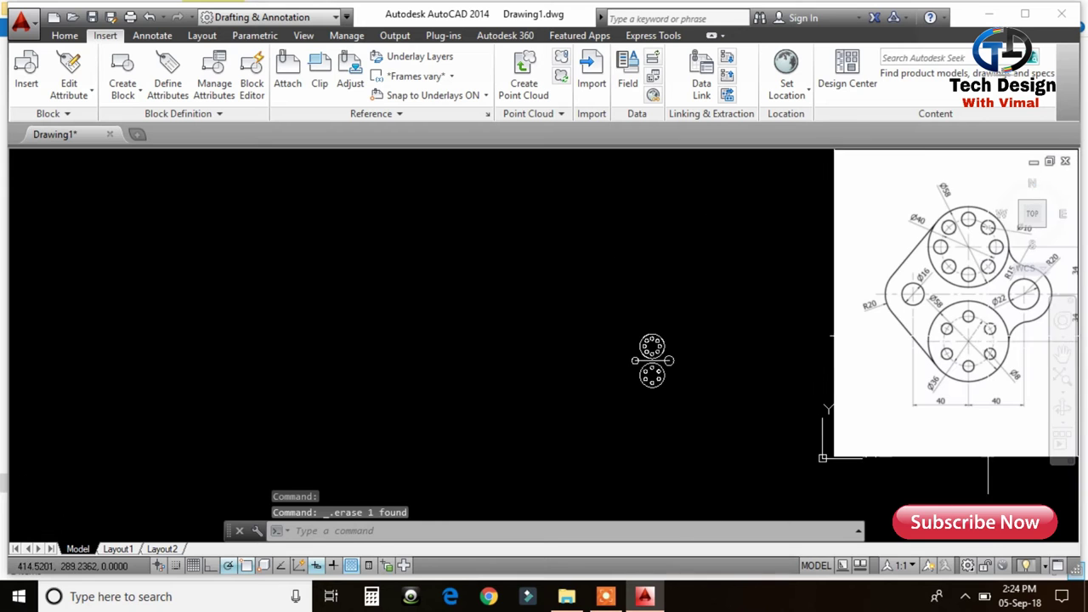
scroll(340, 476, down, 2)
middle_drag(583, 328, 501, 316)
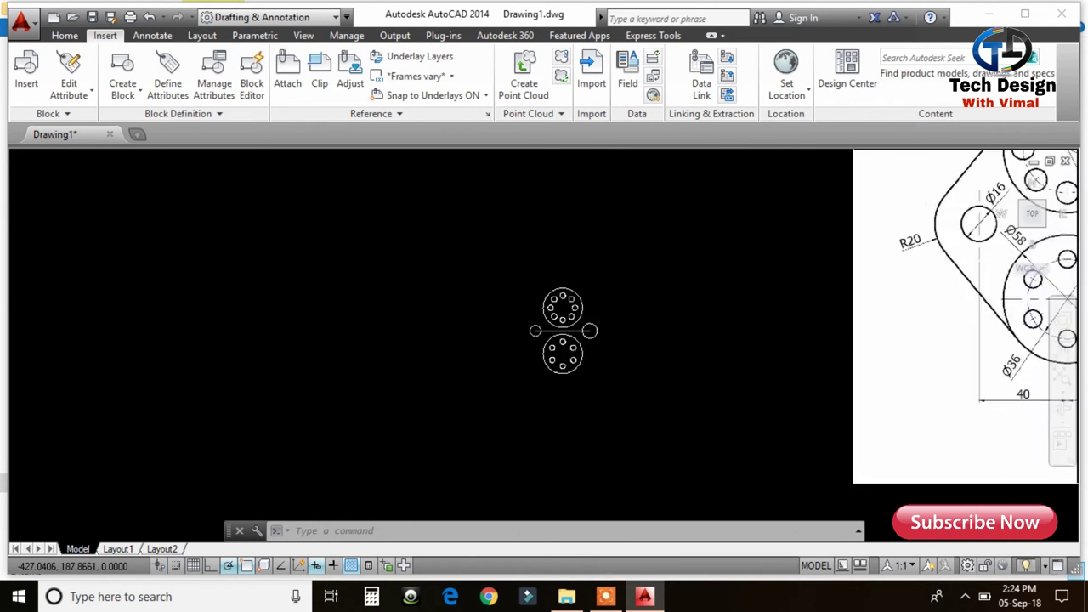
scroll(554, 319, up, 2)
Draw R20 circles centred on the left and right small side holes.
scroll(548, 380, up, 2)
text(c)
key(Return)
scroll(519, 372, up, 5)
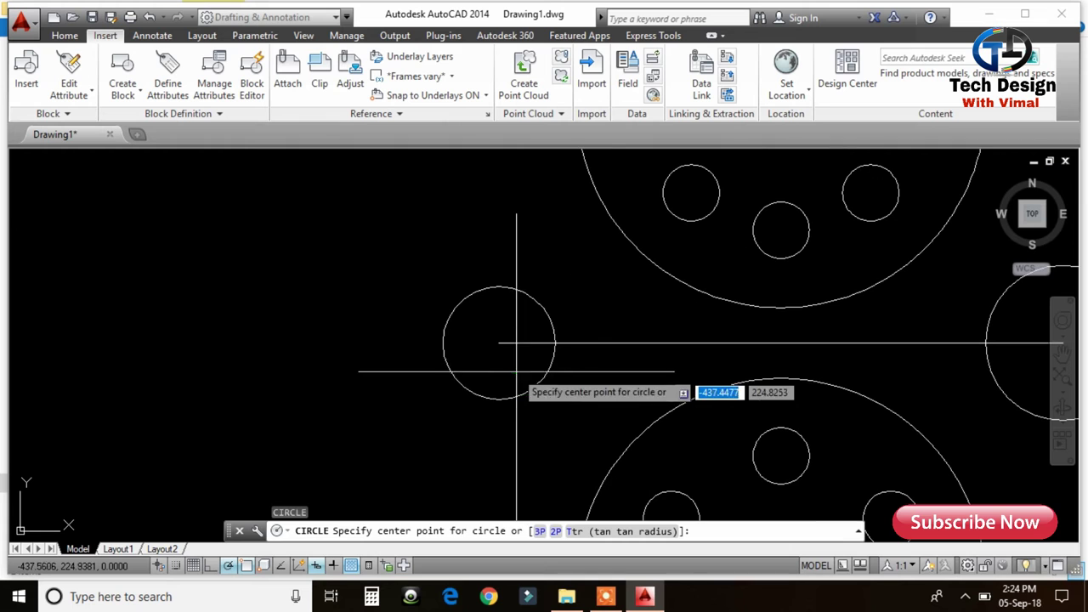
click(505, 341)
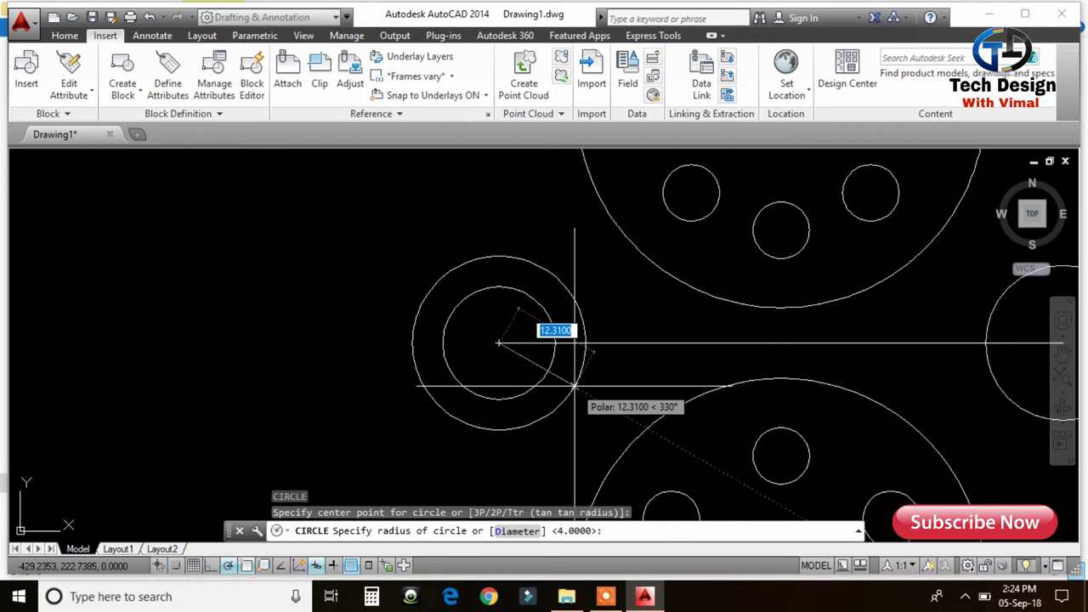
key(Return)
scroll(593, 382, down, 2)
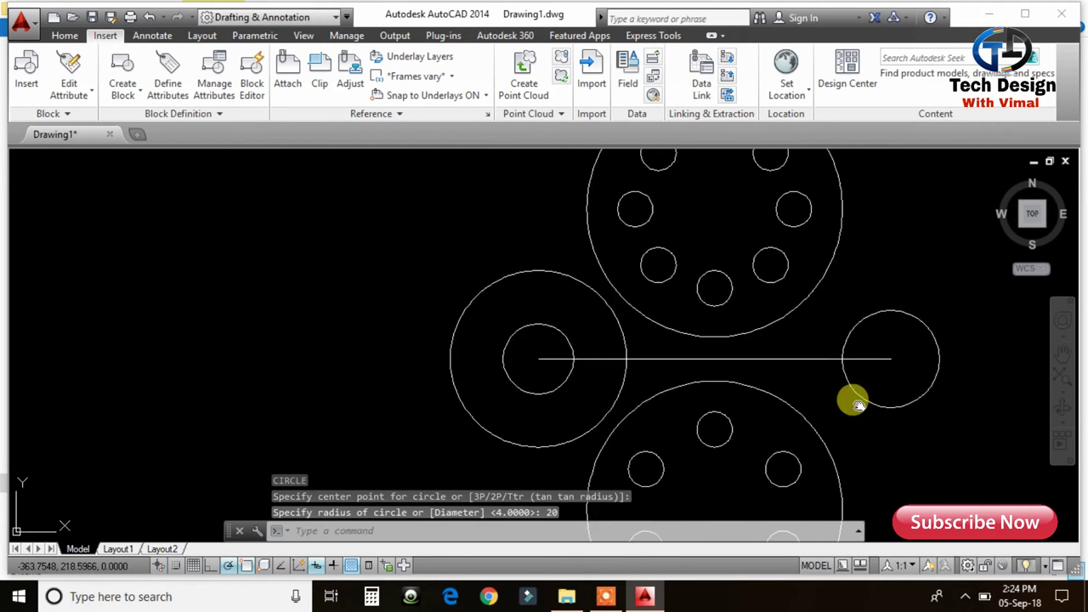
key(Return)
click(797, 349)
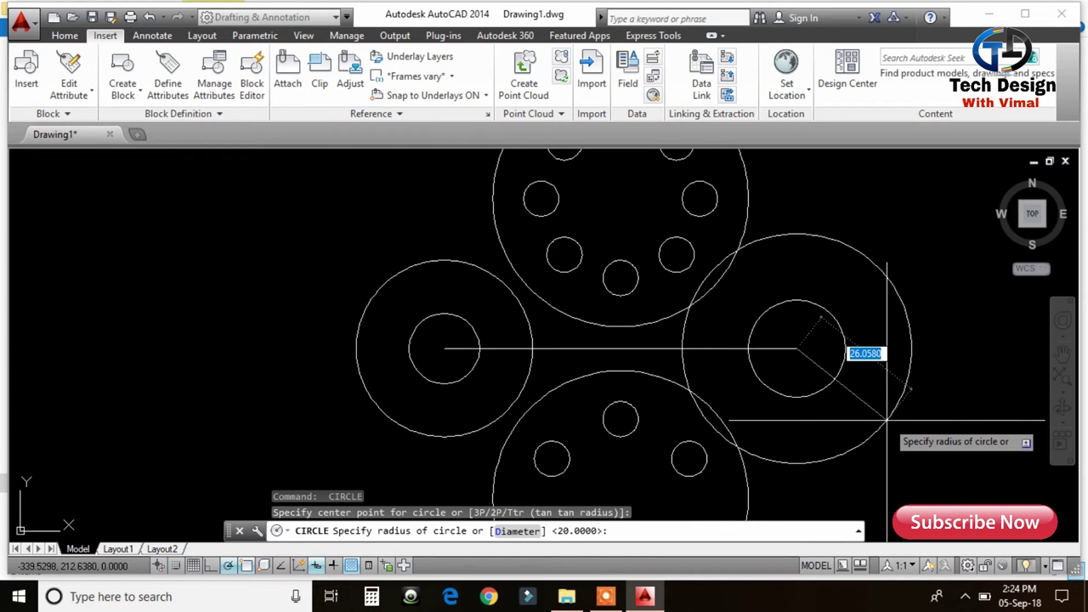
key(Return)
scroll(845, 297, down, 3)
middle_drag(893, 347, 480, 359)
scroll(519, 362, down, 3)
middle_drag(728, 331, 451, 399)
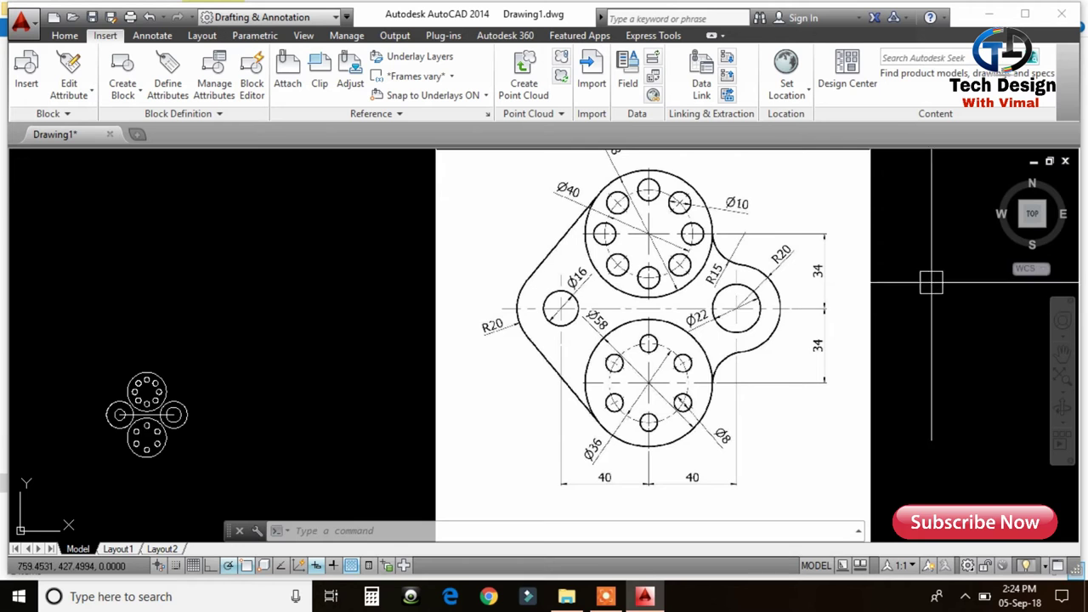
Draw two R15 Tan, Tan, Radius circles between the lower large circle and the side bosses.
middle_drag(226, 431, 343, 425)
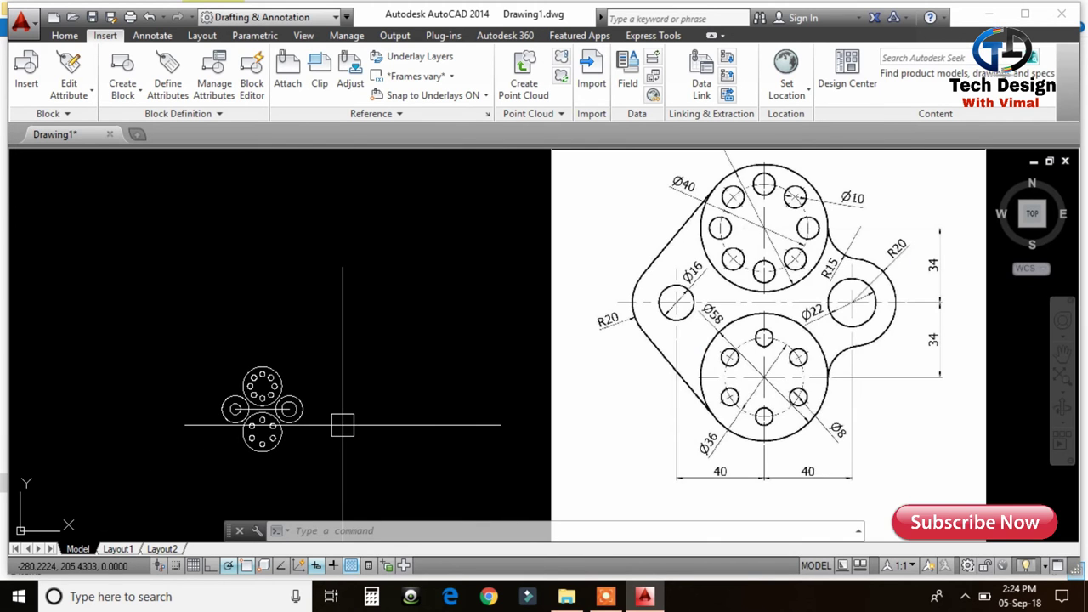
scroll(323, 366, up, 6)
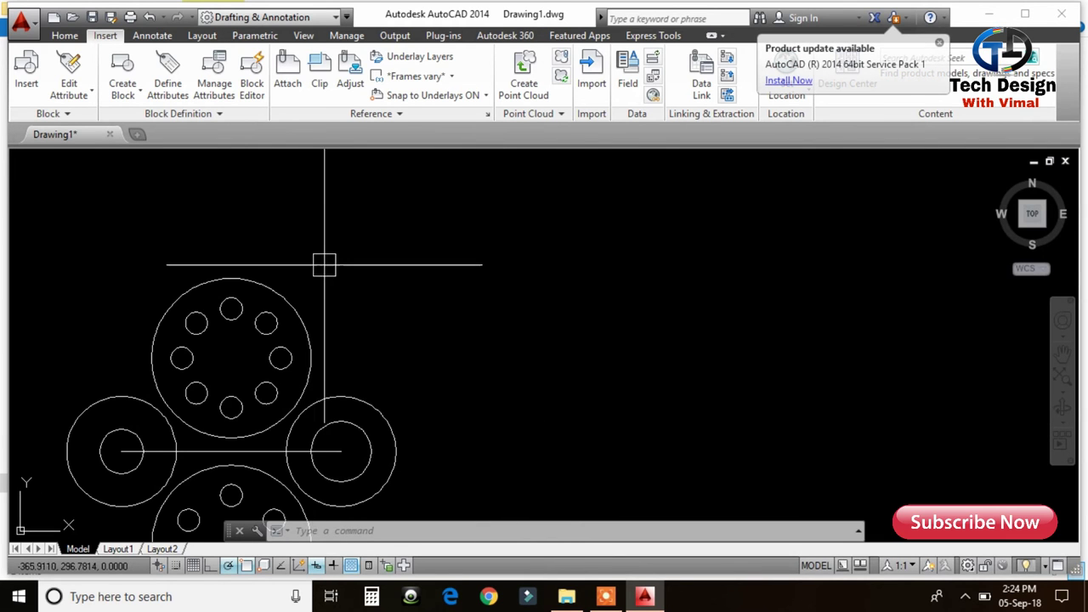
click(66, 35)
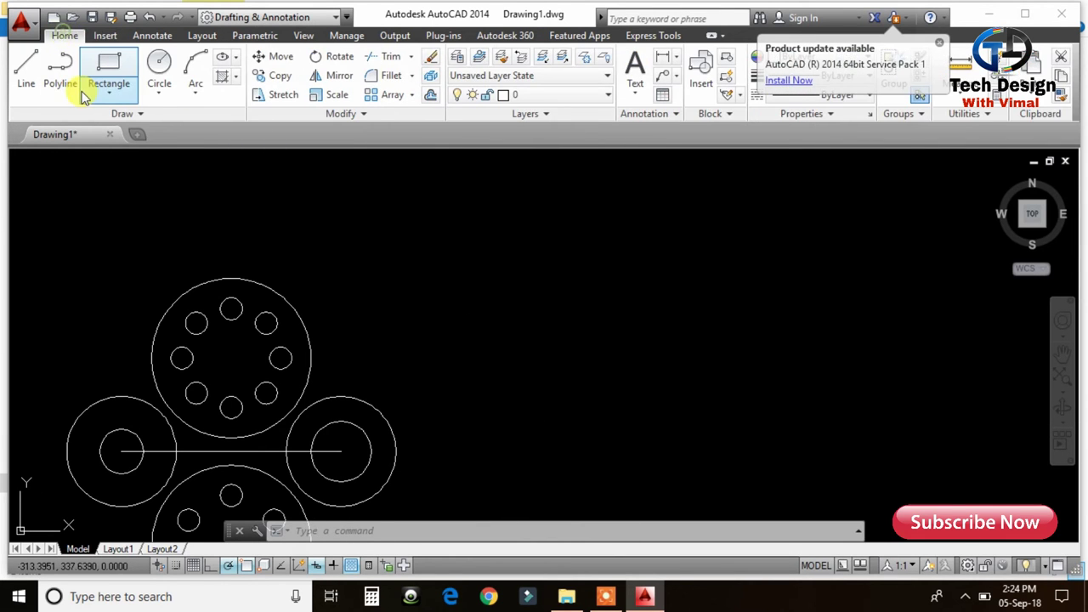
click(162, 102)
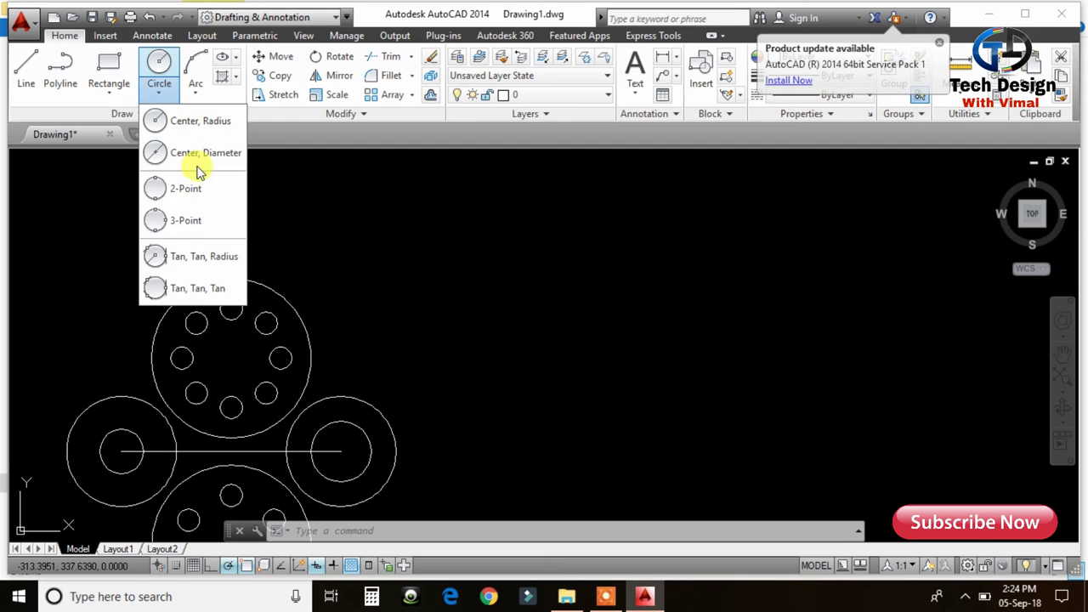
click(210, 257)
mouse_move(312, 365)
middle_down()
mouse_move(372, 333)
mouse_move(444, 330)
middle_up()
scroll(444, 330, up, 4)
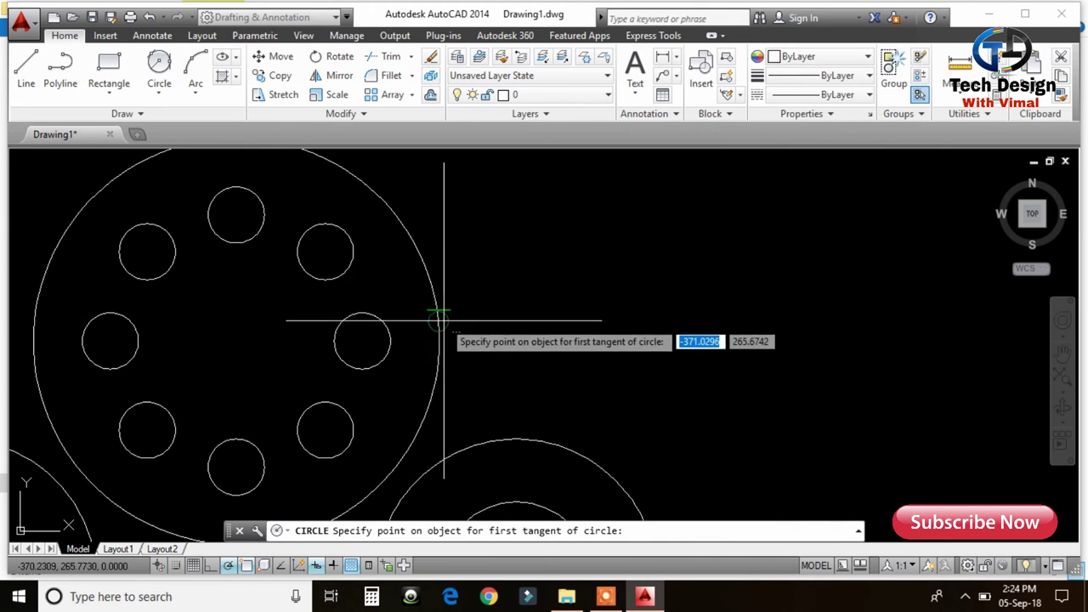
click(555, 440)
click(439, 341)
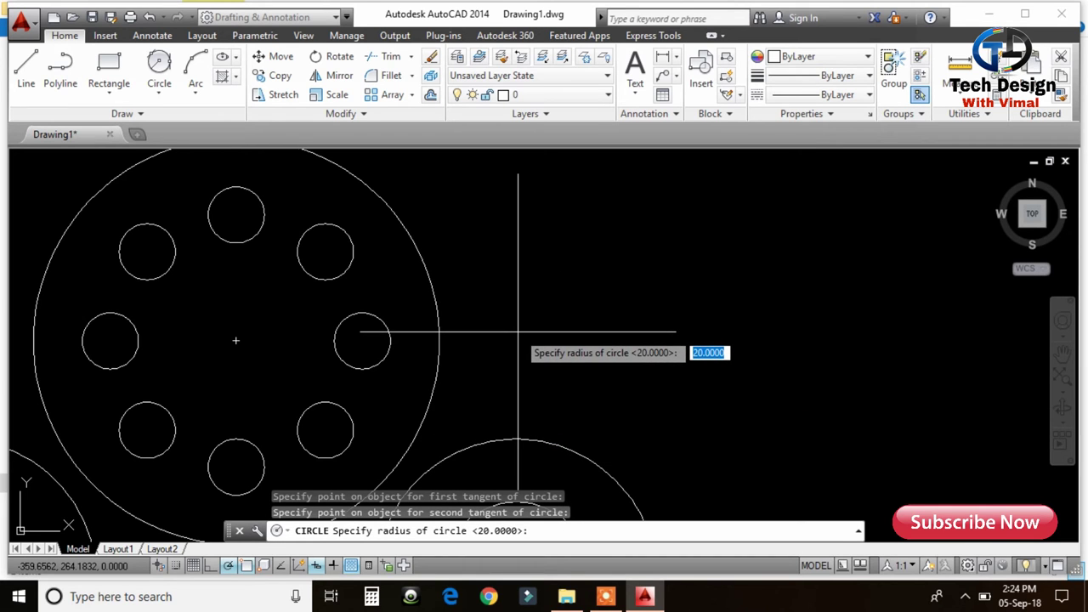
key(Return)
scroll(681, 377, down, 4)
middle_drag(680, 377, 718, 298)
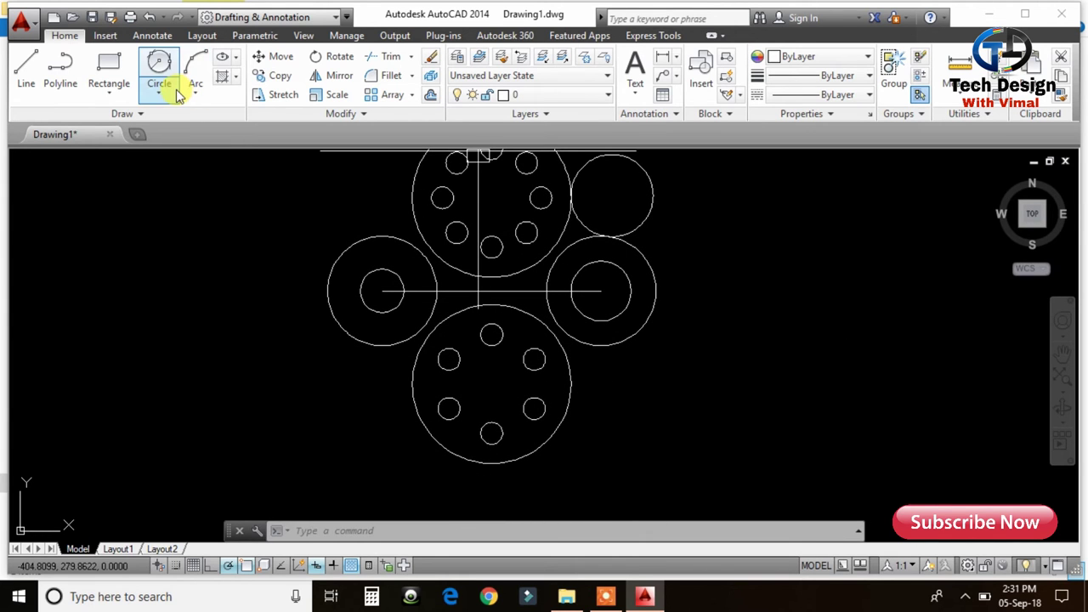
click(177, 91)
click(189, 250)
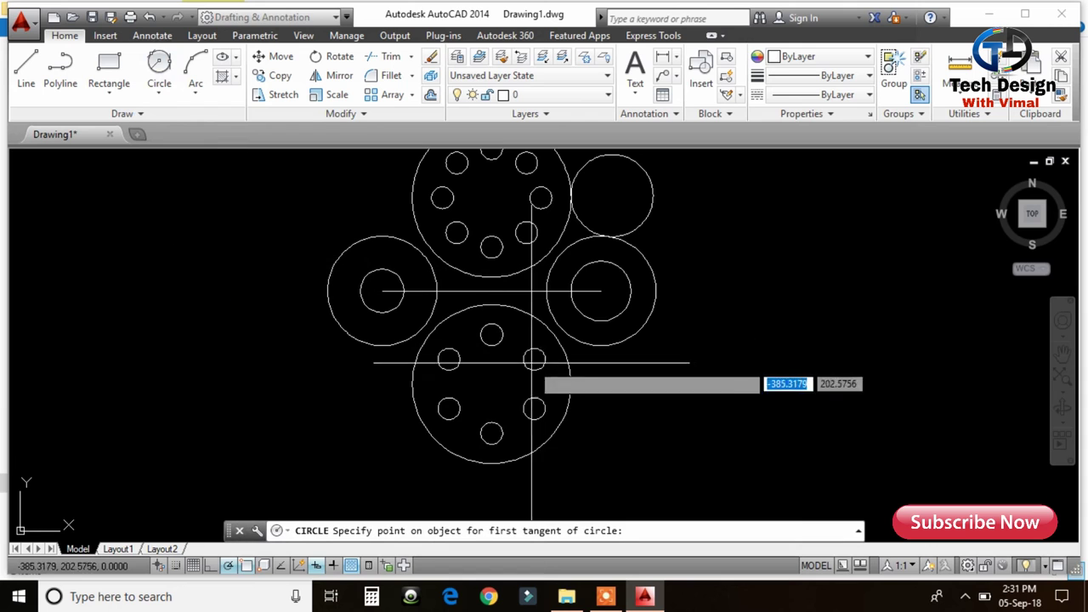
click(566, 409)
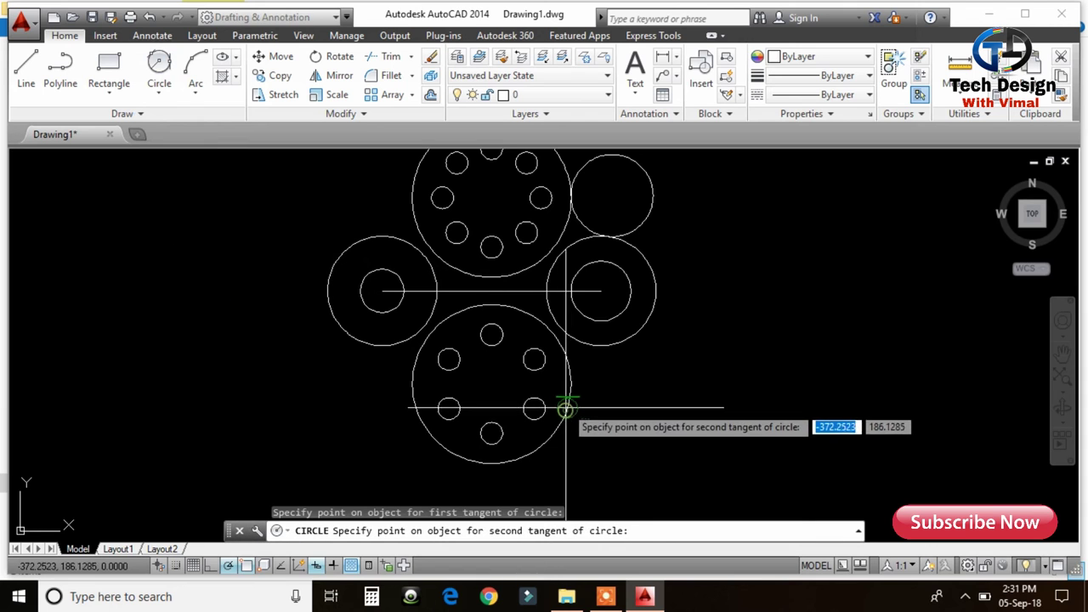
click(620, 341)
text(5)
key(Return)
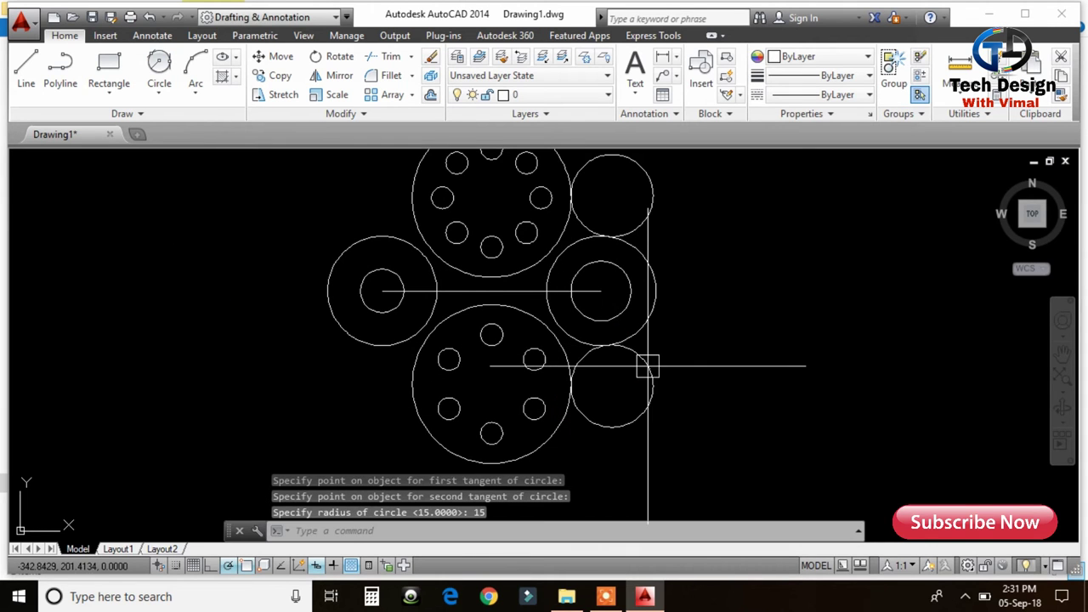
Draw the lower-left and upper-left R15 circles tangent to the left side boss and large circles.
click(159, 65)
click(353, 347)
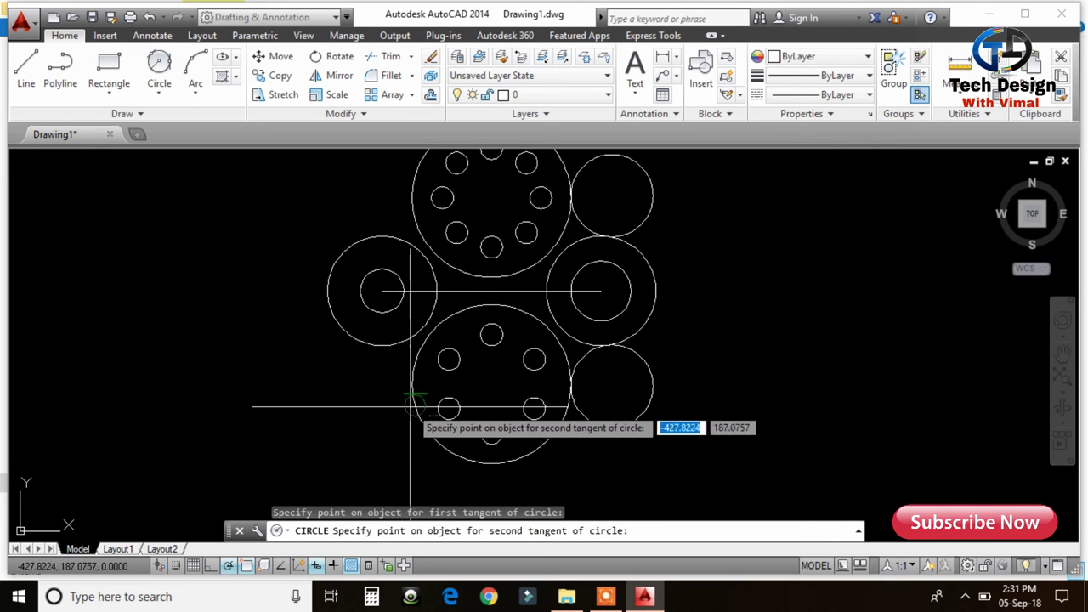
click(389, 424)
text(5)
key(Return)
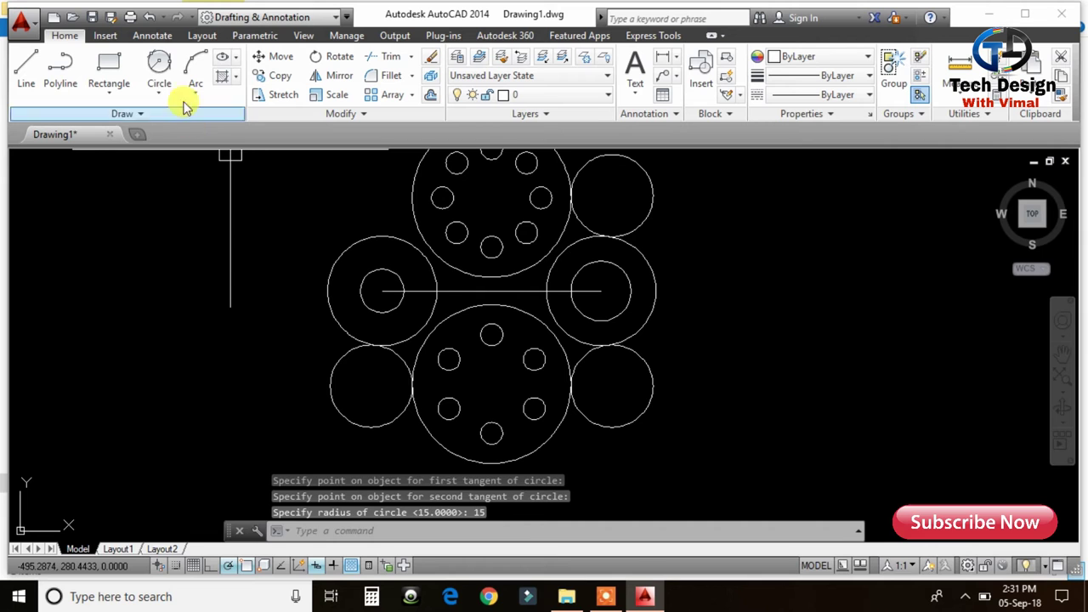
click(160, 65)
click(385, 233)
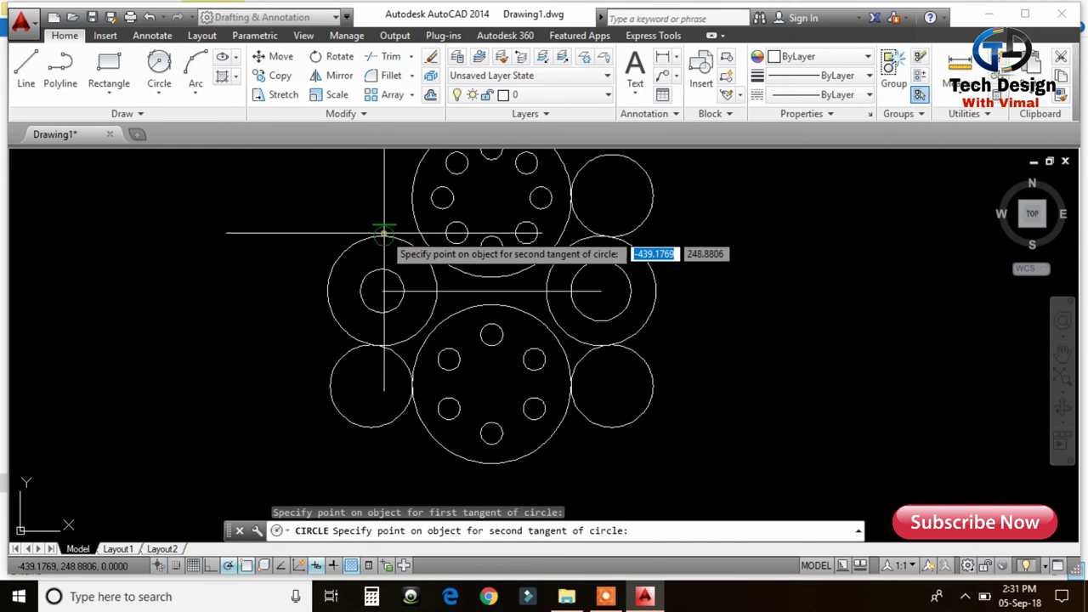
click(413, 197)
text(15)
key(Return)
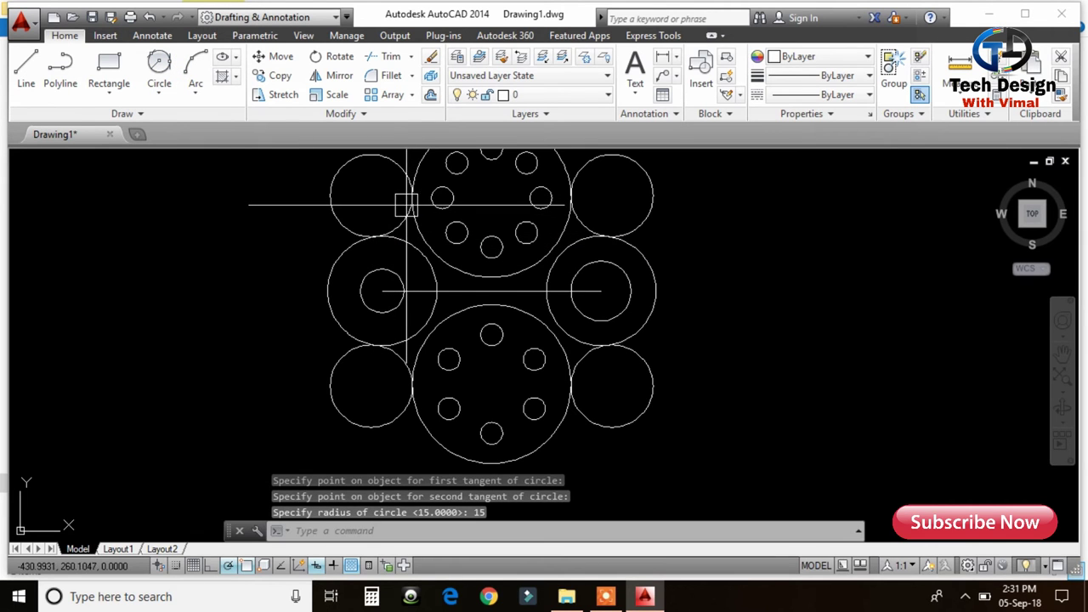
middle_drag(651, 265, 619, 293)
text(TR)
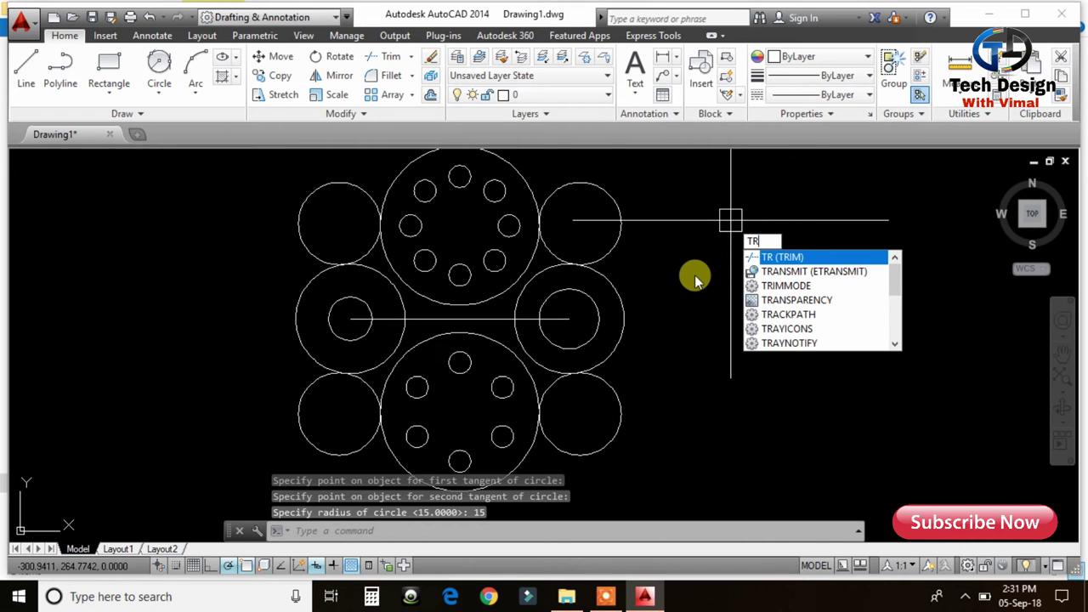
Trim the outer portions of the four R15 circles into blending arcs, using all objects as edges.
key(Return)
click(622, 229)
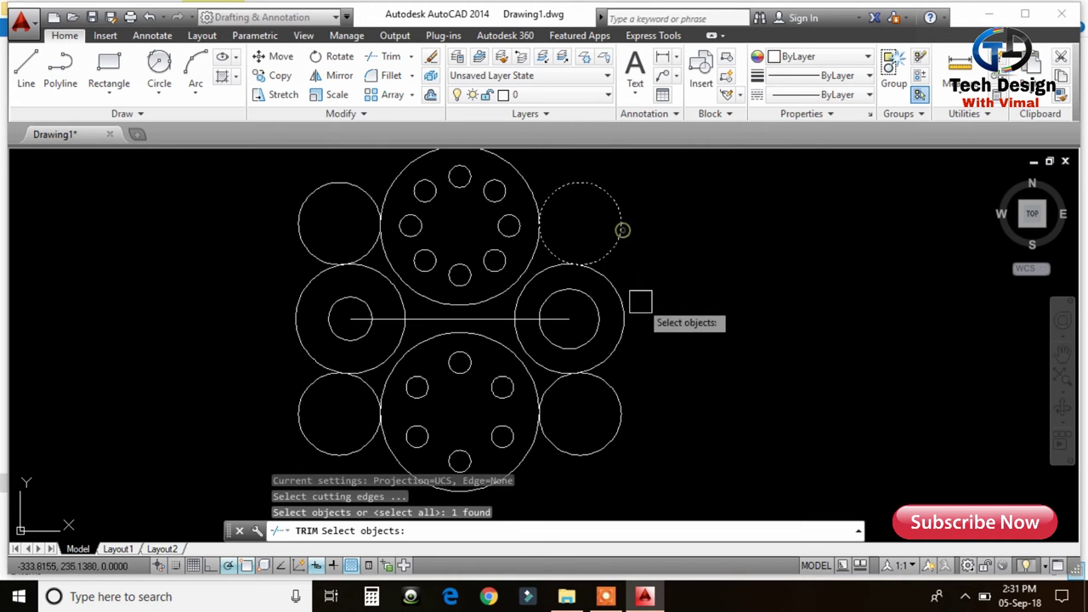
key(Return)
click(624, 217)
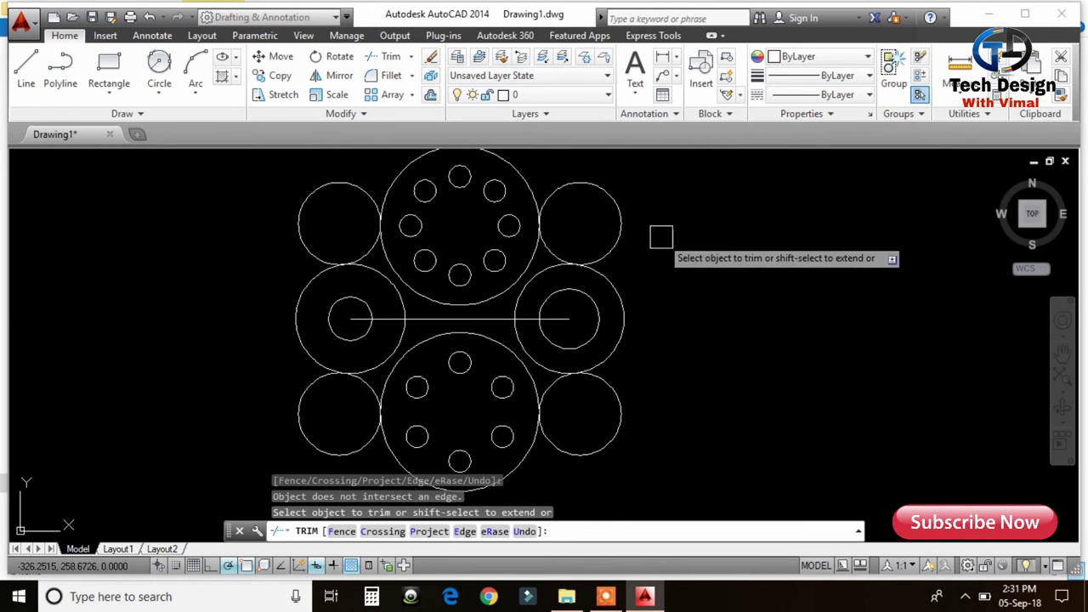
key(Escape)
key(Return)
key(Return)
click(624, 220)
click(620, 404)
click(340, 452)
click(313, 249)
key(Escape)
Erase the horizontal centre line.
click(447, 318)
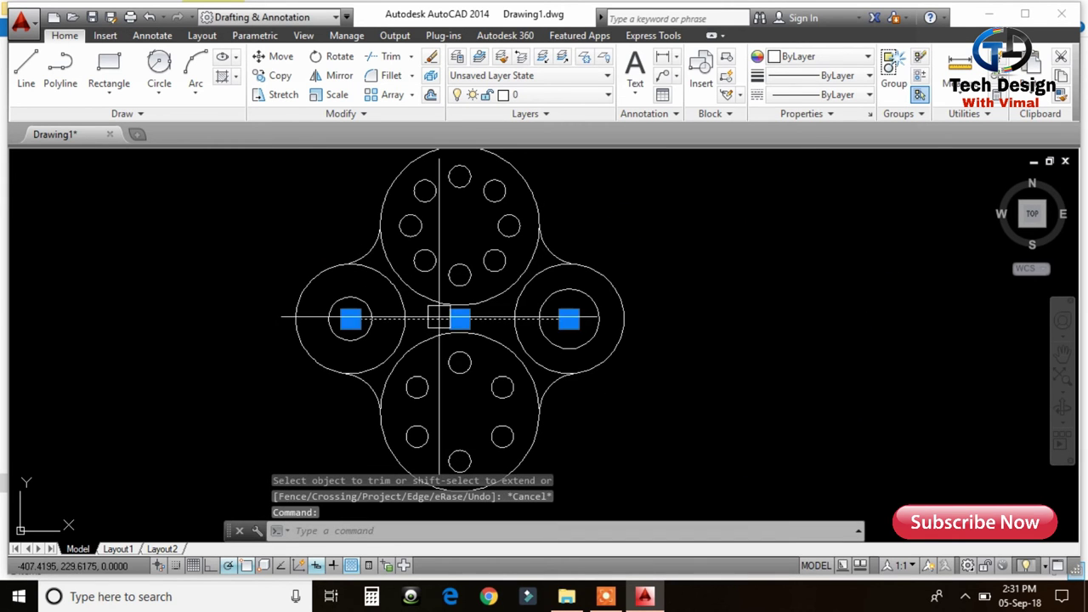
key(Delete)
scroll(675, 332, down, 3)
Pan and zoom the drawing to compare it with the reference sketch.
middle_drag(675, 332, 516, 311)
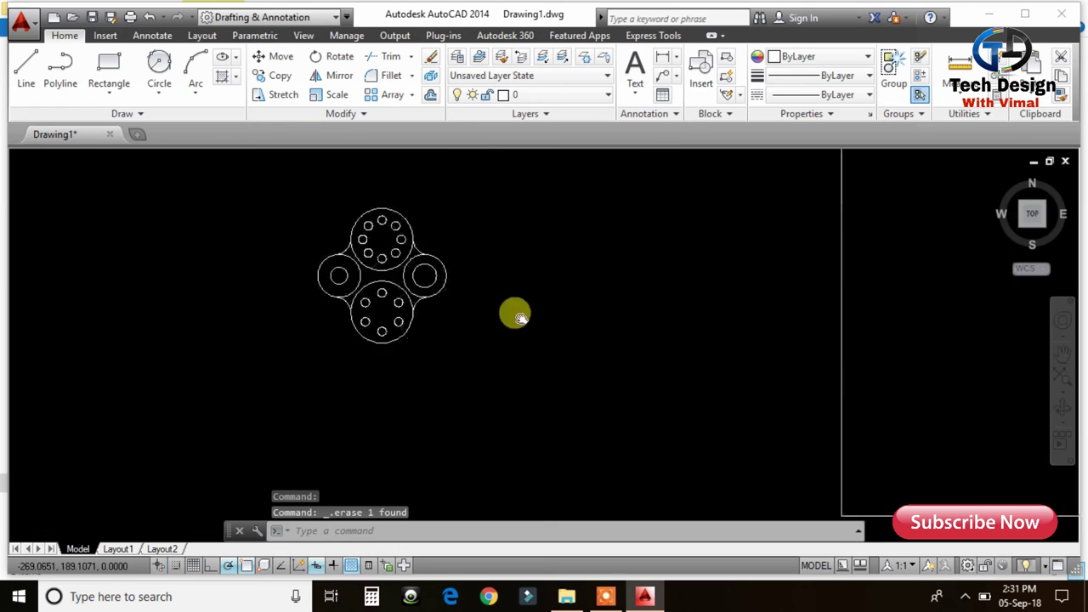
scroll(474, 289, down, 2)
middle_drag(651, 297, 596, 370)
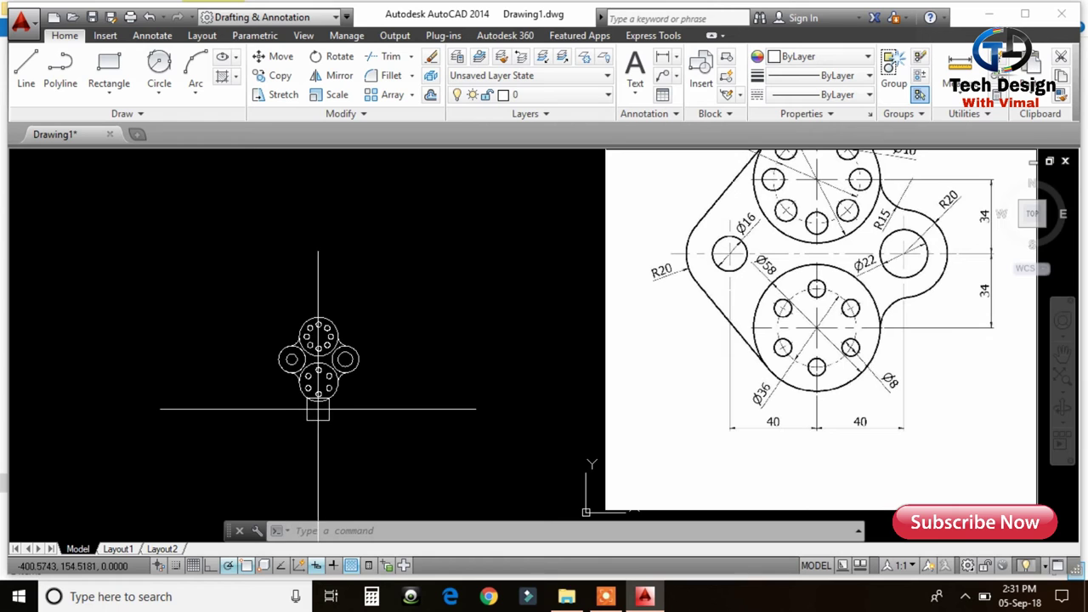
middle_drag(744, 283, 692, 347)
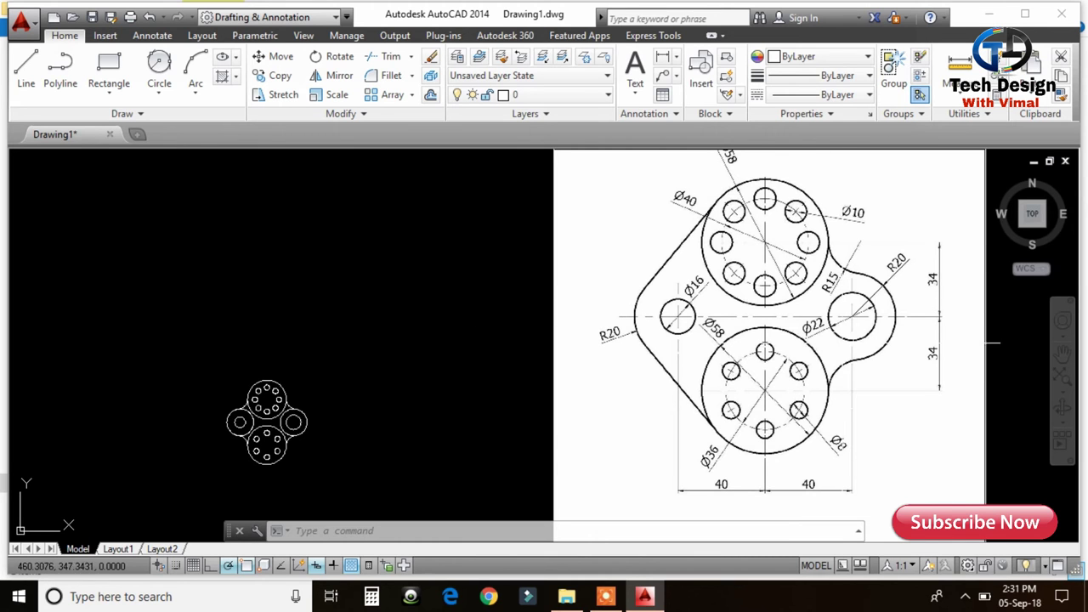
scroll(153, 447, up, 3)
scroll(170, 511, up, 2)
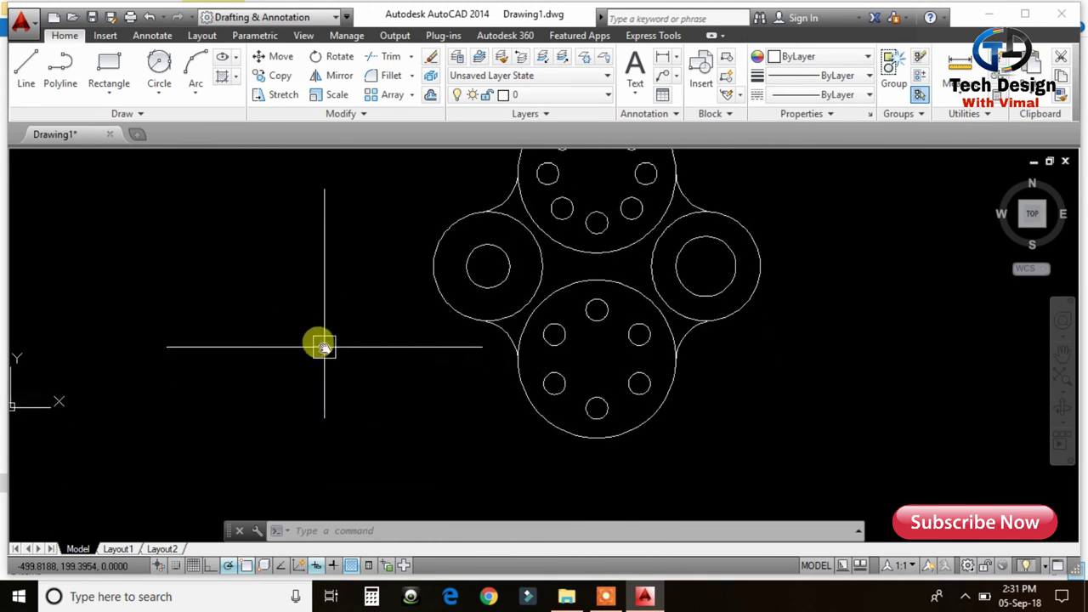
scroll(505, 332, up, 2)
Erase the lower-left and upper-left R15 blending arcs beside the left boss.
click(505, 336)
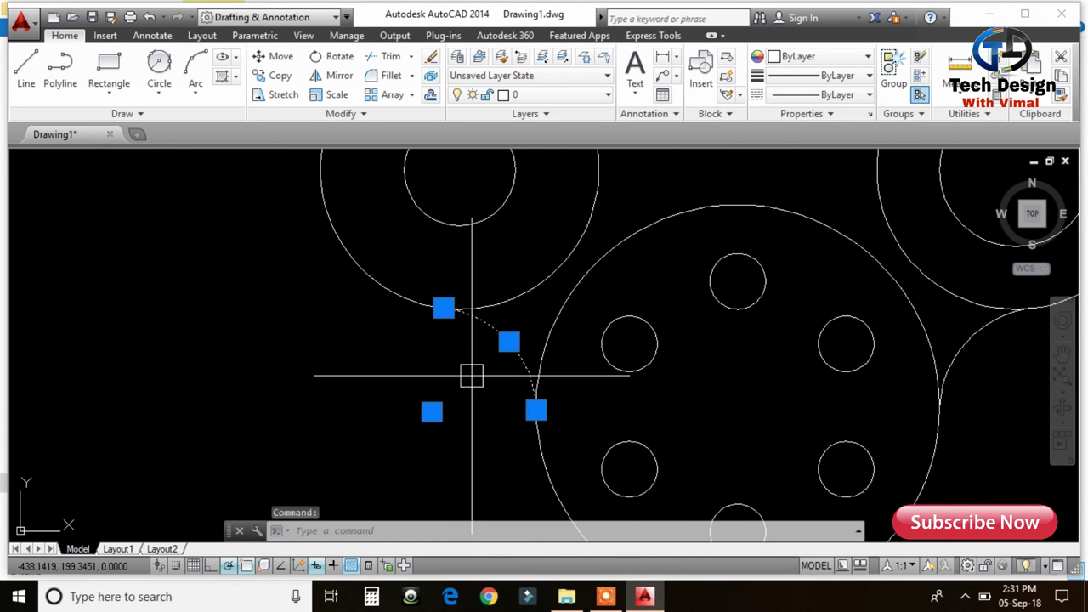
key(Delete)
scroll(467, 408, down, 4)
scroll(460, 323, up, 5)
click(510, 345)
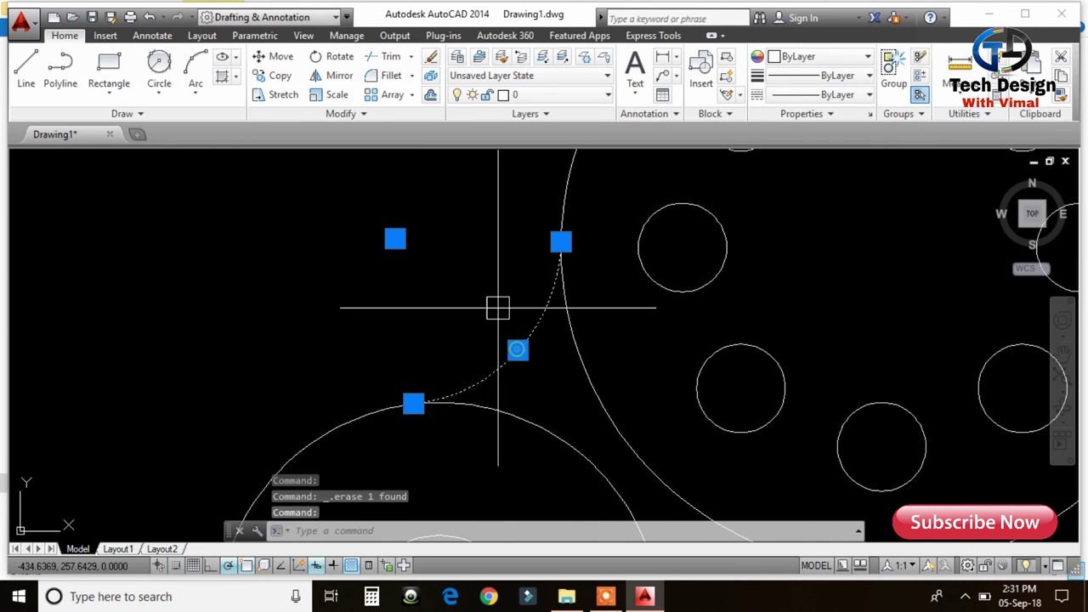
key(Delete)
scroll(476, 332, down, 4)
text(l)
key(Return)
text(TAN)
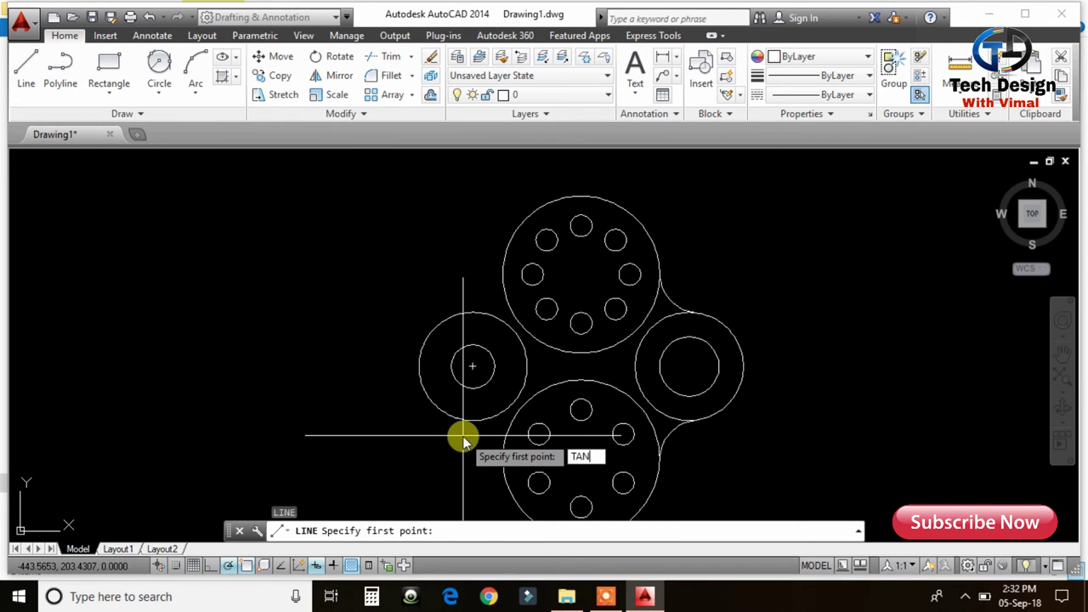
Draw a tangent line from the top large circle to the left boss circle.
key(Return)
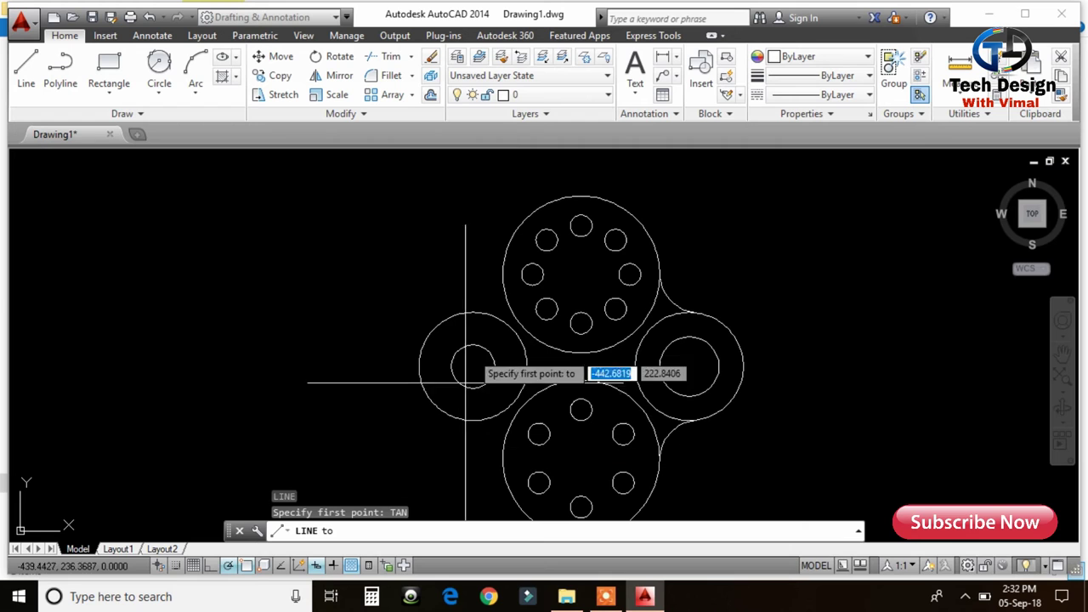
click(542, 204)
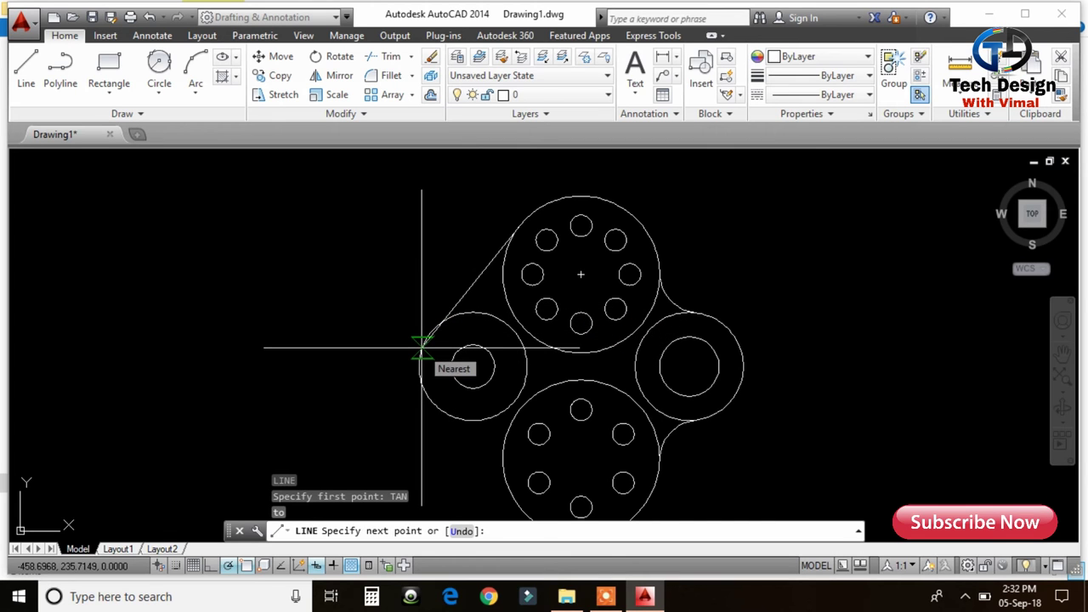
text(T)
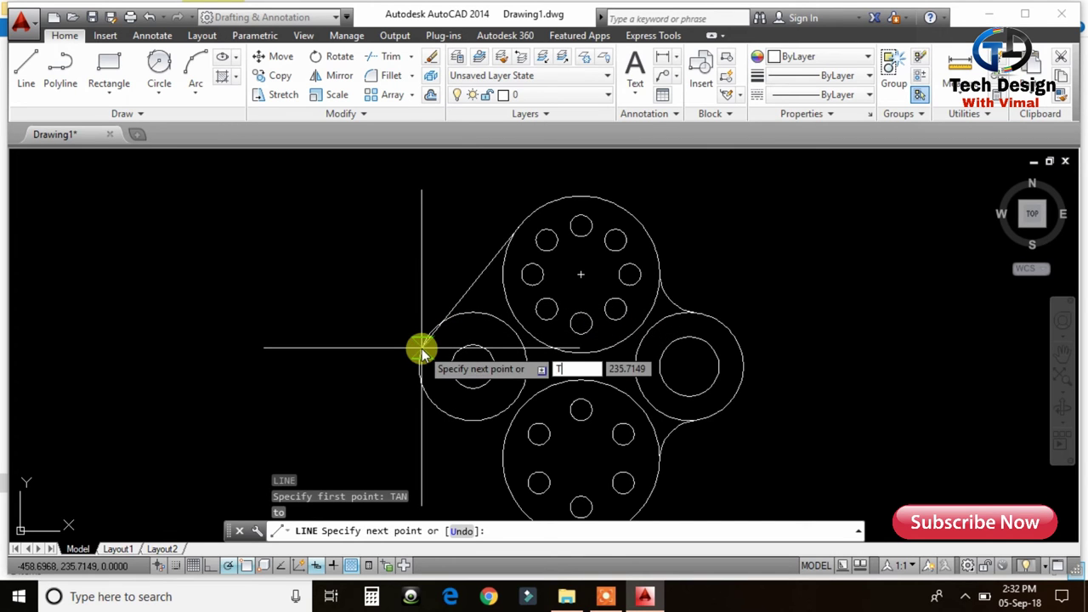
key(Return)
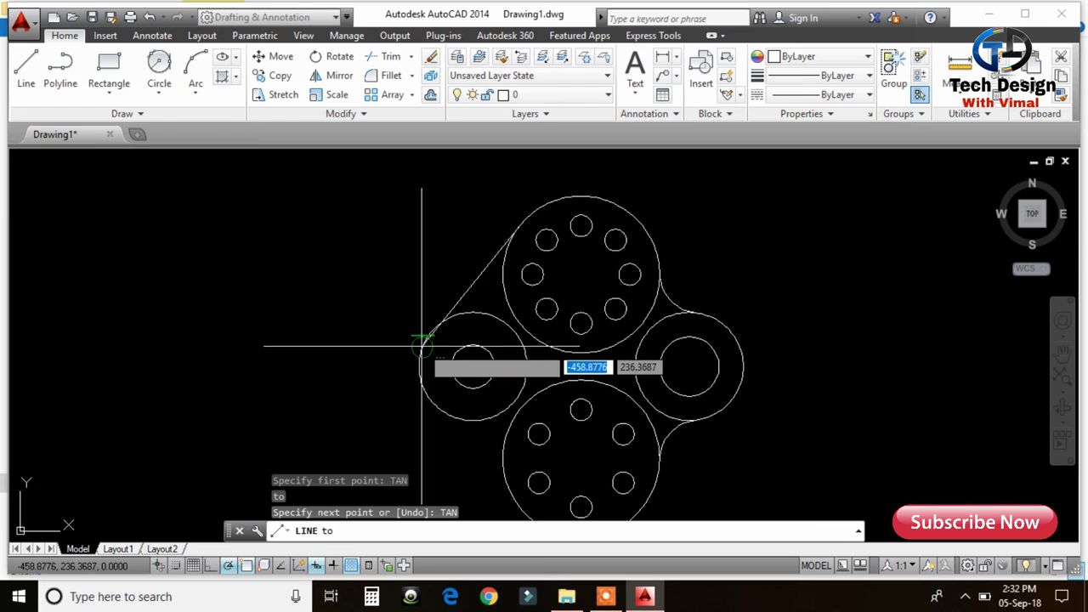
click(421, 344)
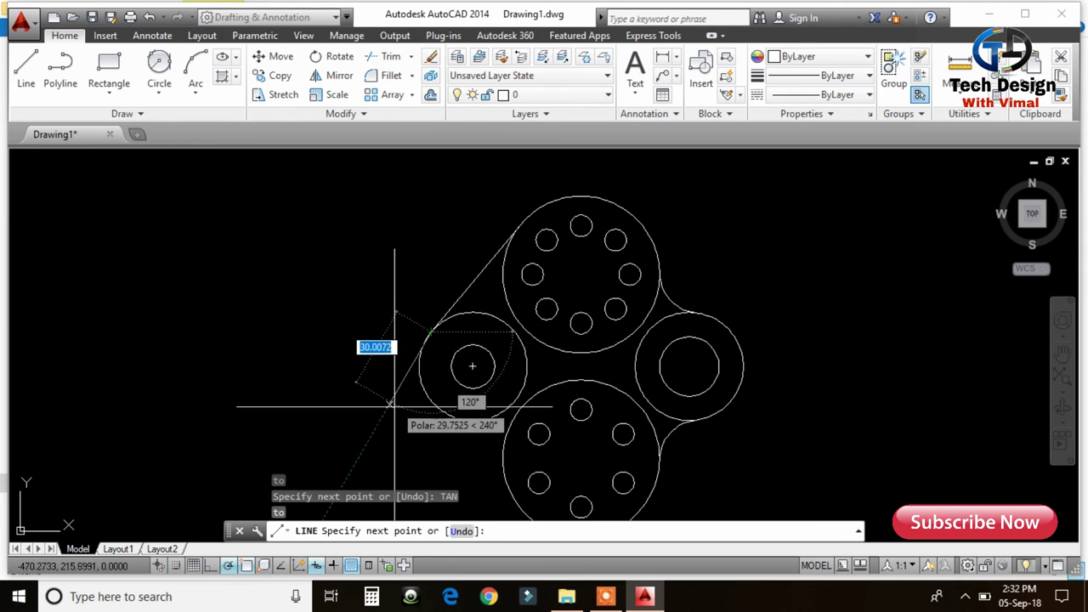
key(Escape)
middle_drag(506, 405, 499, 339)
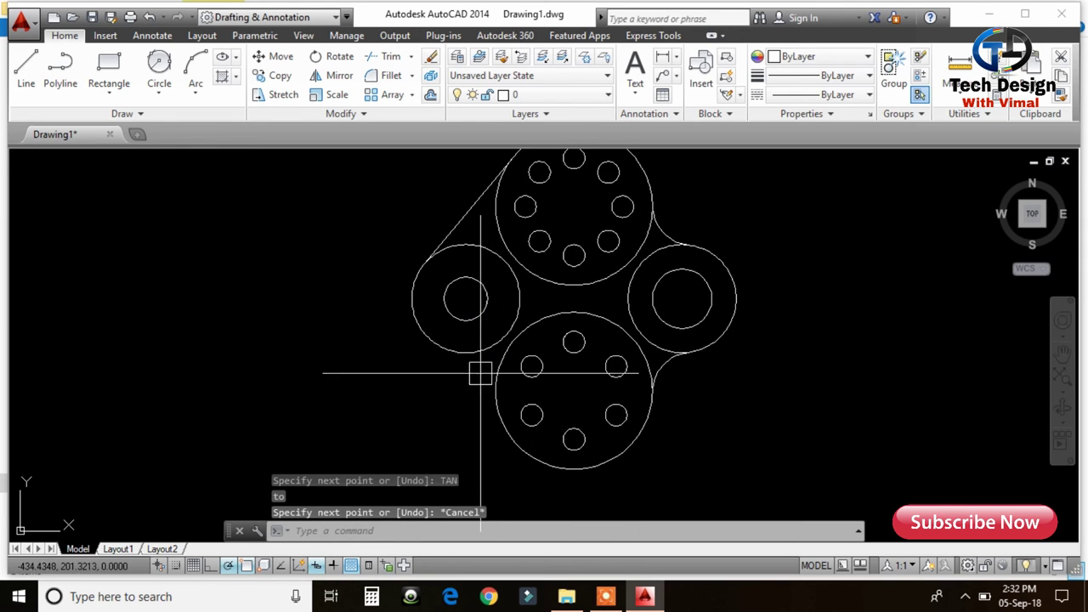
Draw a second tangent line from the left boss circle to the lower large circle.
text(l)
key(Return)
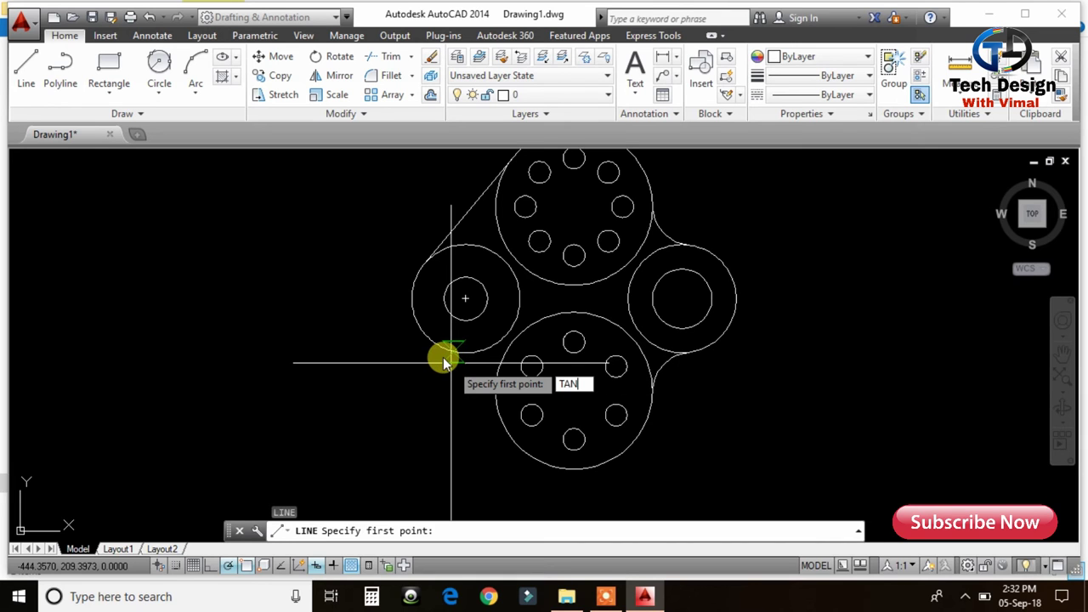
key(Return)
click(415, 328)
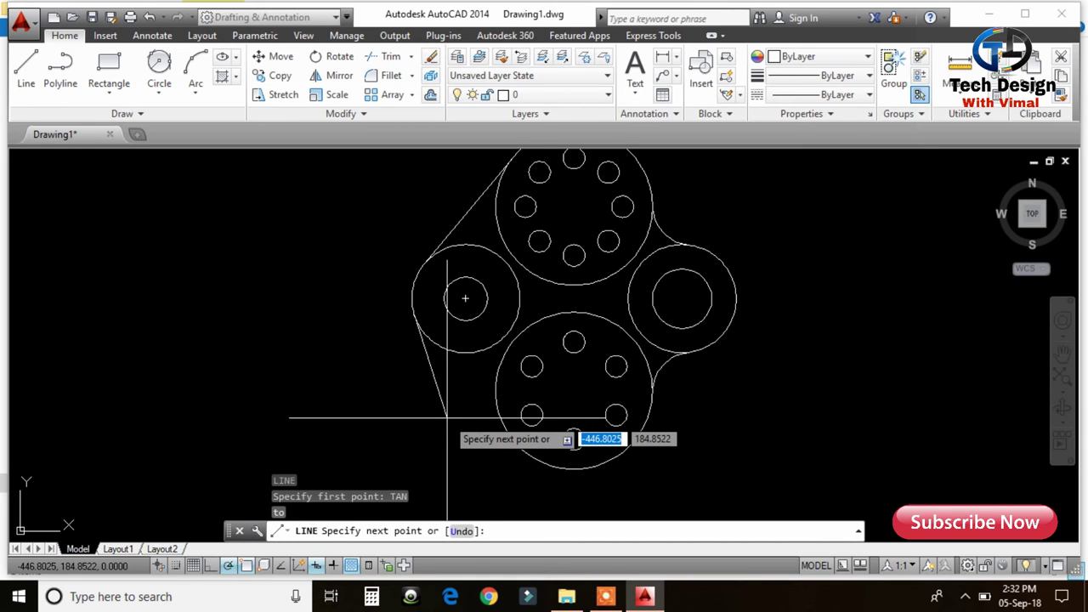
text(TAn)
key(Return)
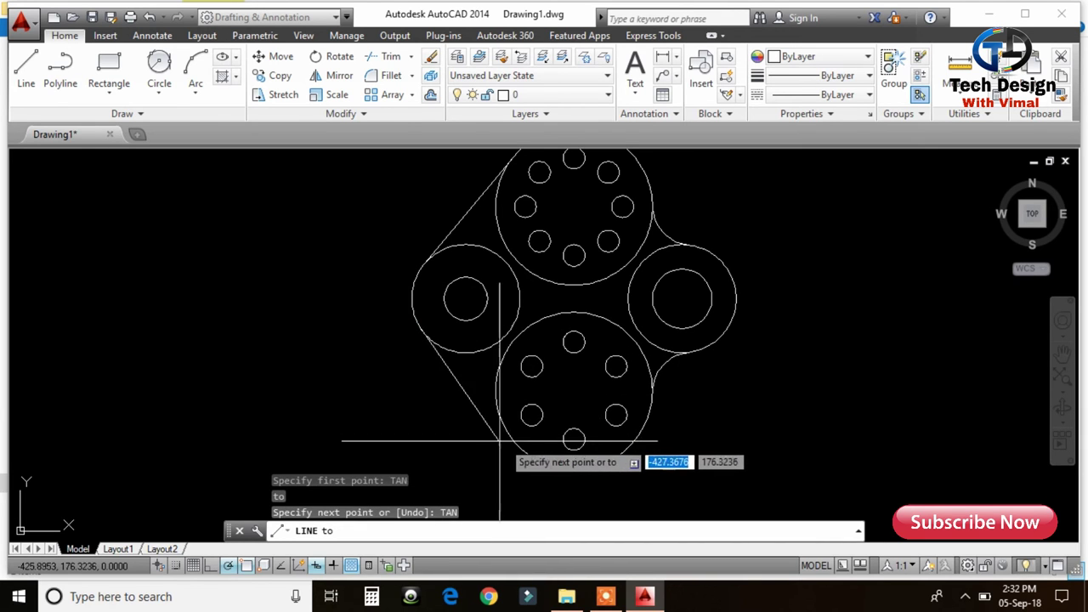
click(509, 440)
key(Escape)
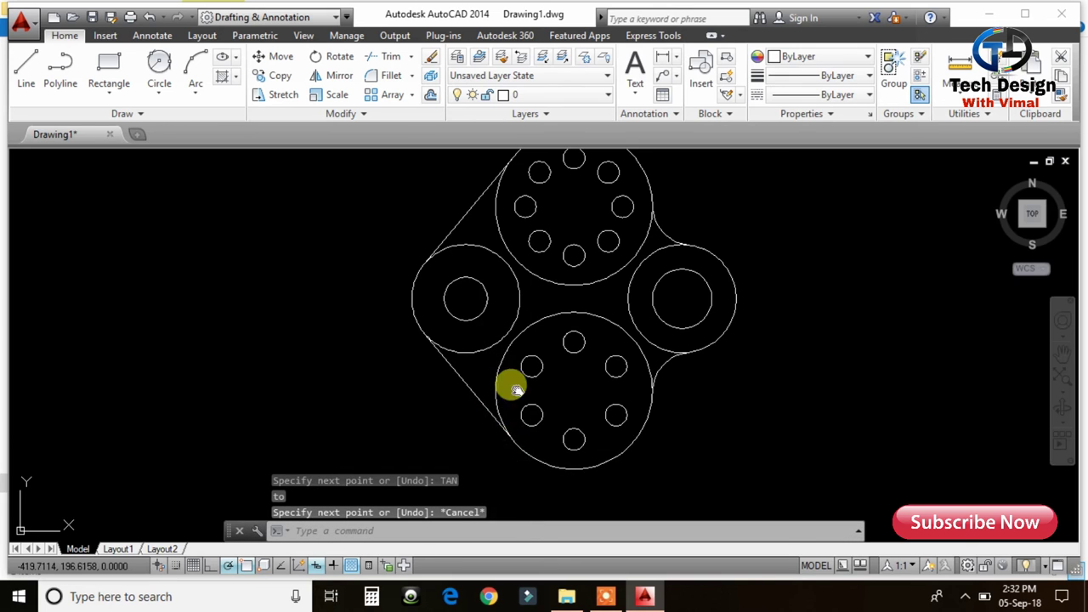
middle_drag(510, 382, 483, 395)
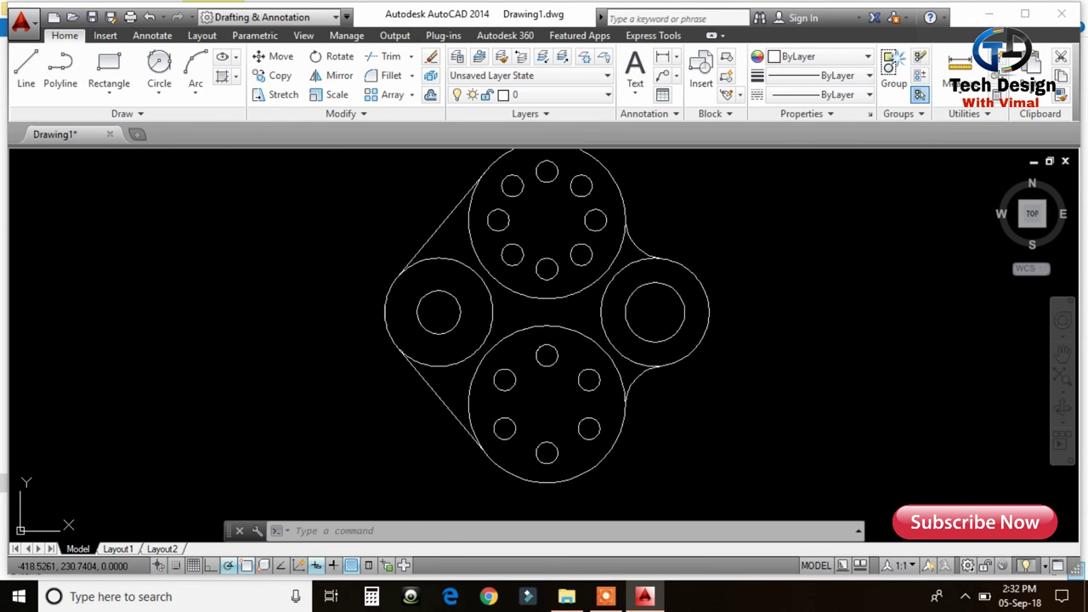
text(tr)
key(Return)
key(Return)
Trim away the inner arcs of the left and right lug circles inside the outline.
click(491, 311)
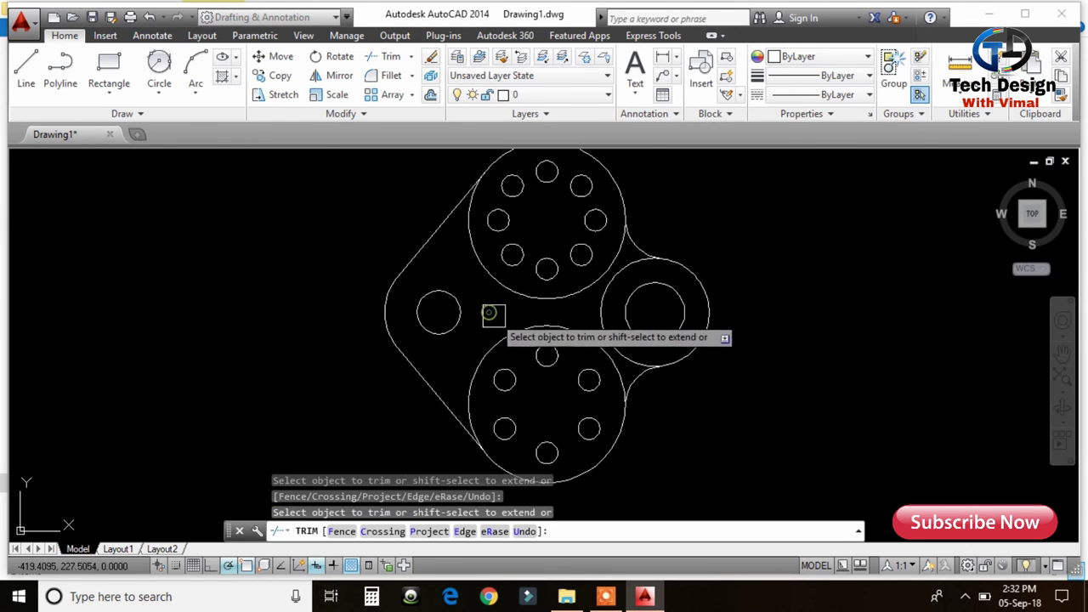
click(629, 355)
scroll(668, 281, down, 3)
middle_drag(668, 281, 591, 323)
scroll(770, 383, down, 3)
scroll(563, 340, up, 1)
scroll(366, 272, up, 3)
key(Escape)
click(151, 36)
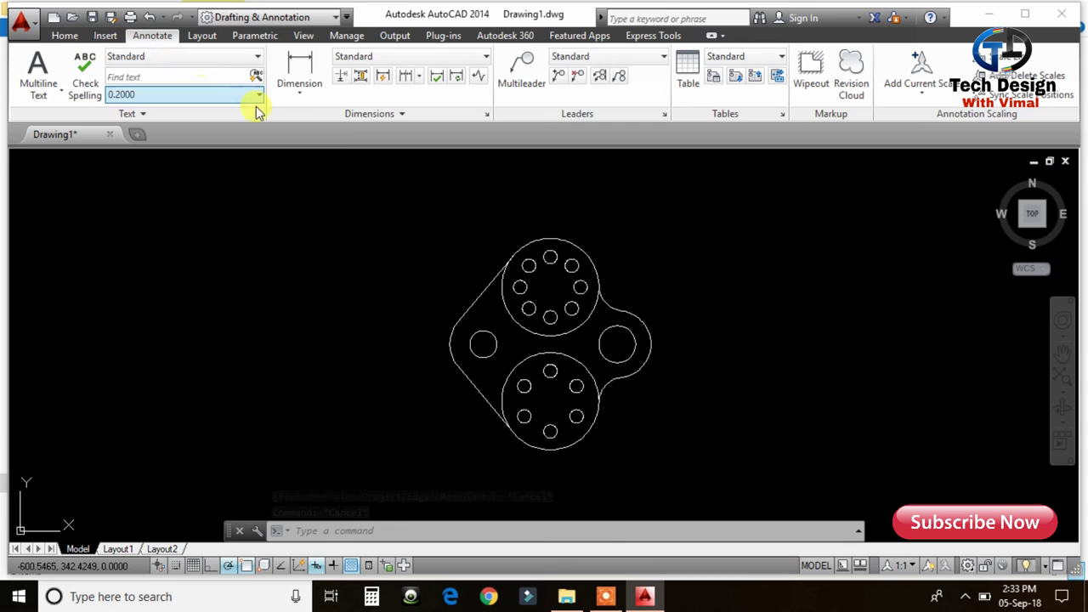
Add a 40 linear dimension from the left boss hole centre to the lower boss centre.
click(300, 100)
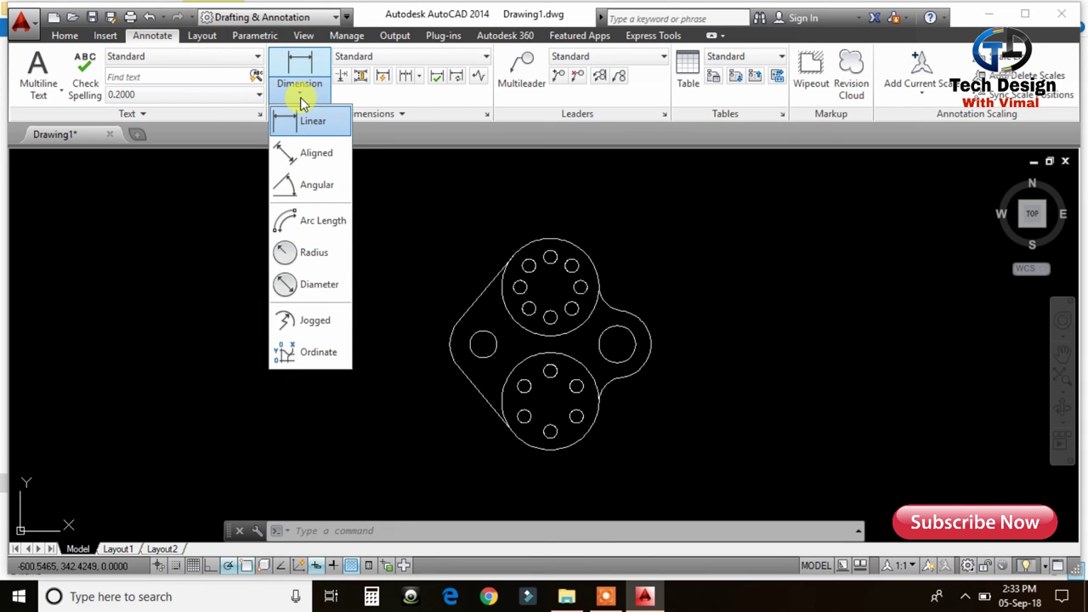
click(315, 128)
scroll(449, 383, up, 3)
scroll(486, 357, up, 1)
scroll(478, 311, down, 1)
click(479, 308)
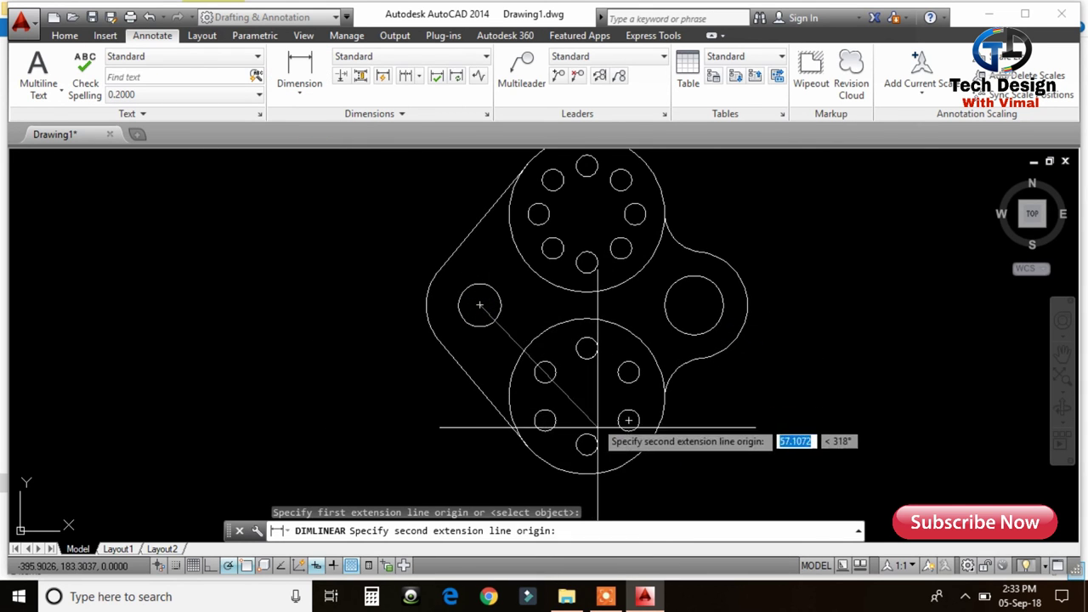
click(586, 396)
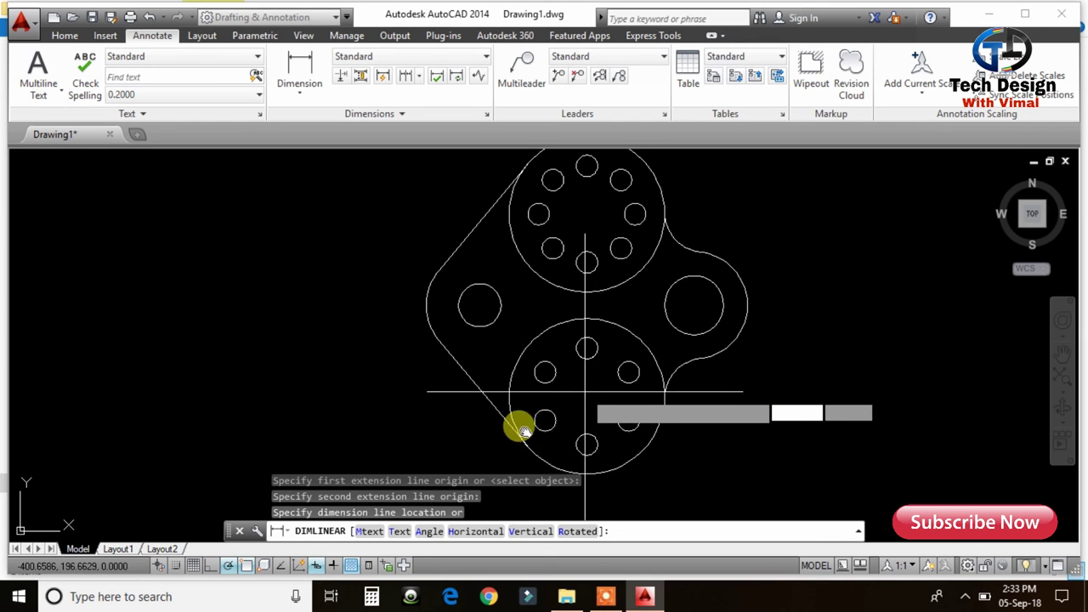
middle_drag(517, 428, 526, 300)
click(550, 375)
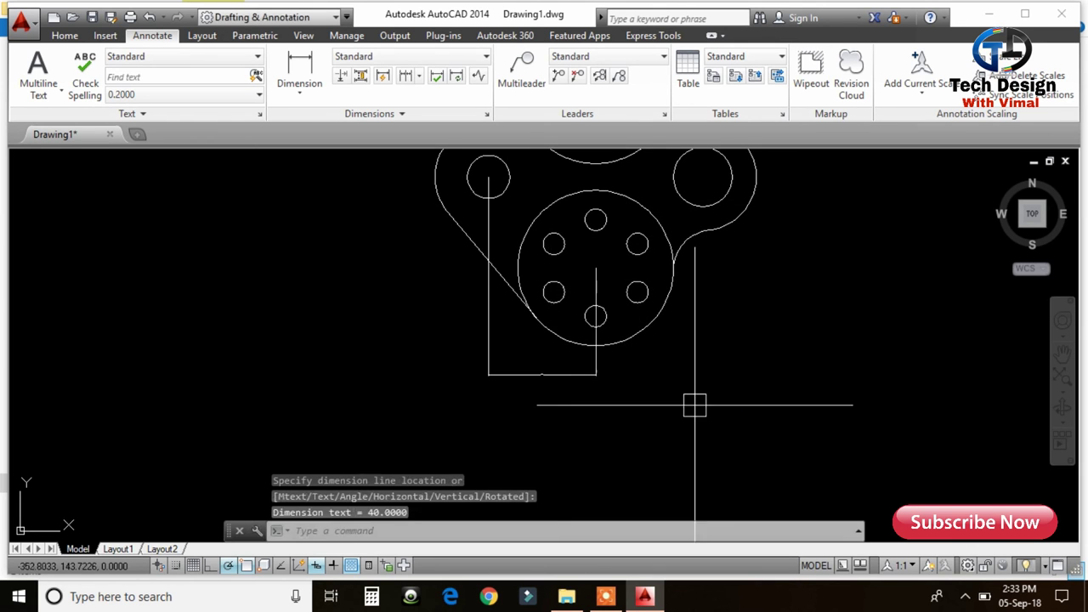
scroll(554, 380, up, 3)
scroll(549, 377, up, 3)
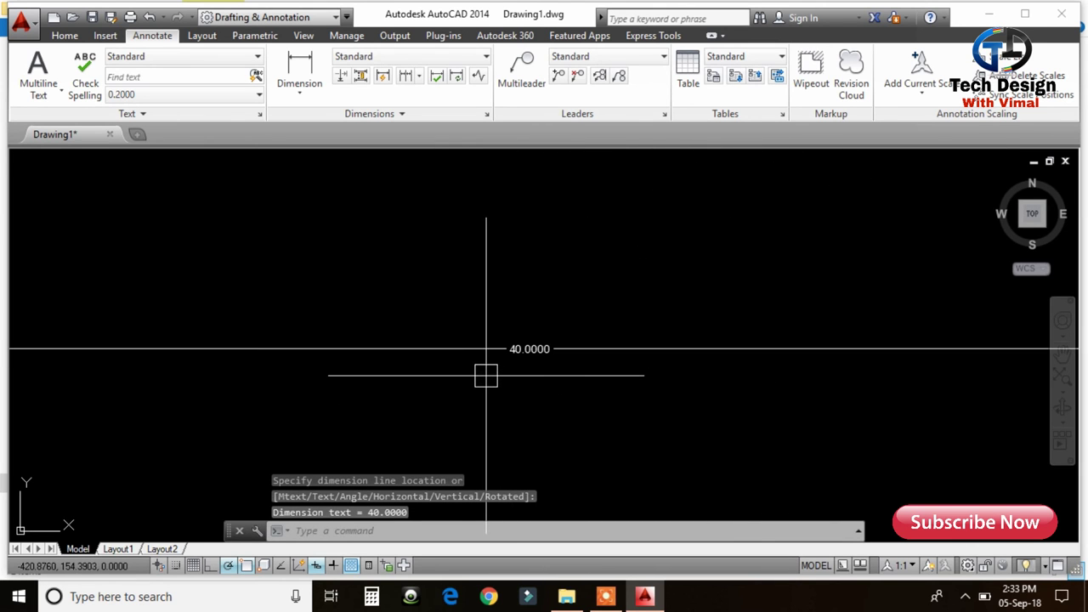
scroll(539, 374, down, 3)
scroll(598, 375, down, 2)
Modify the Standard dimension style to precision 0 and overall scale 10.
text(d)
key(Return)
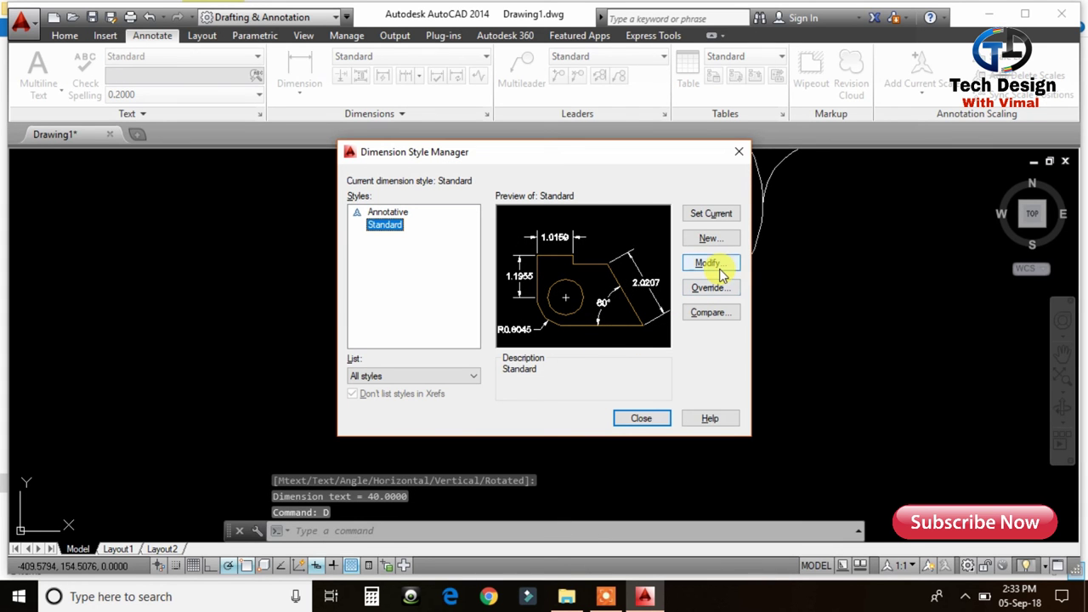
click(727, 269)
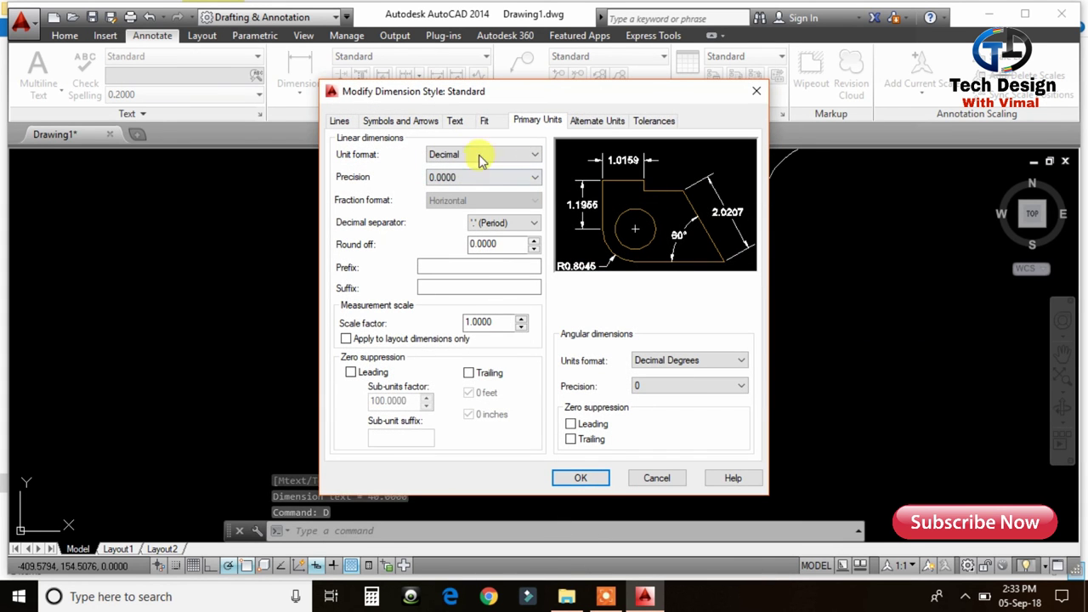
click(491, 176)
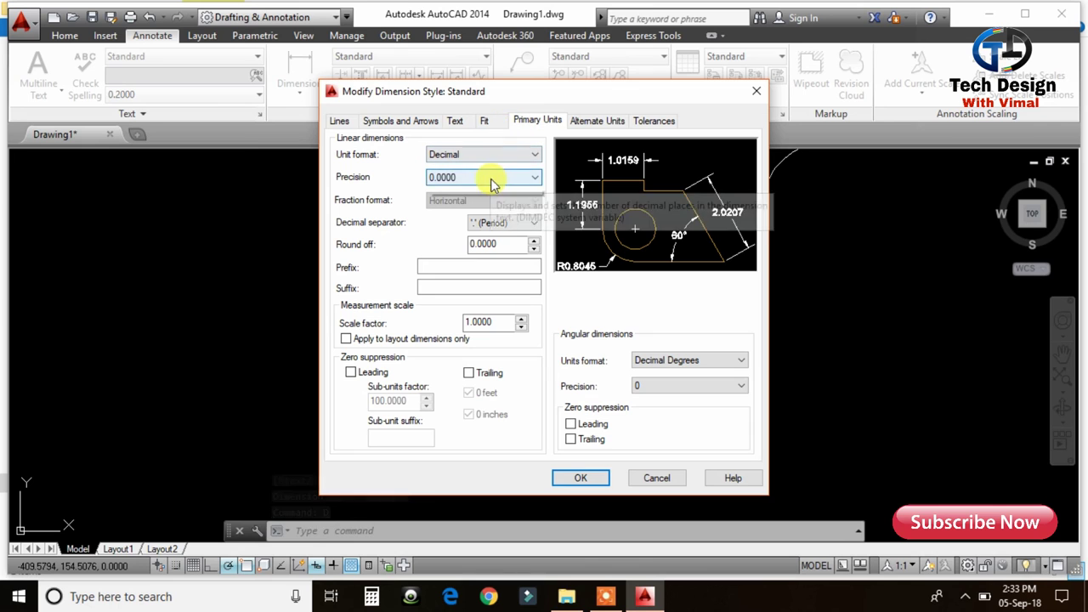
click(473, 191)
click(489, 121)
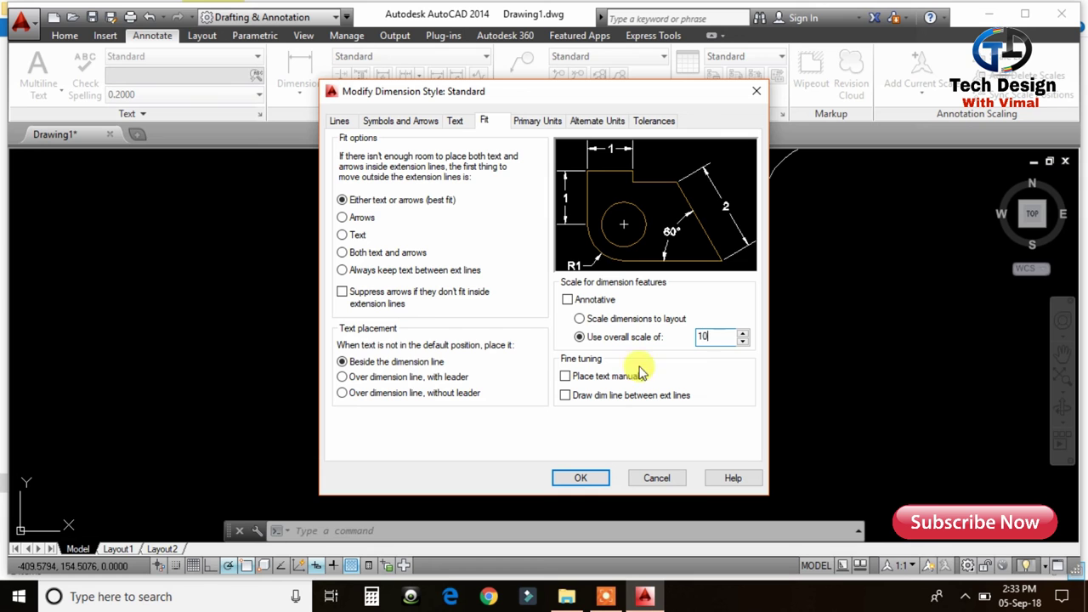
click(583, 479)
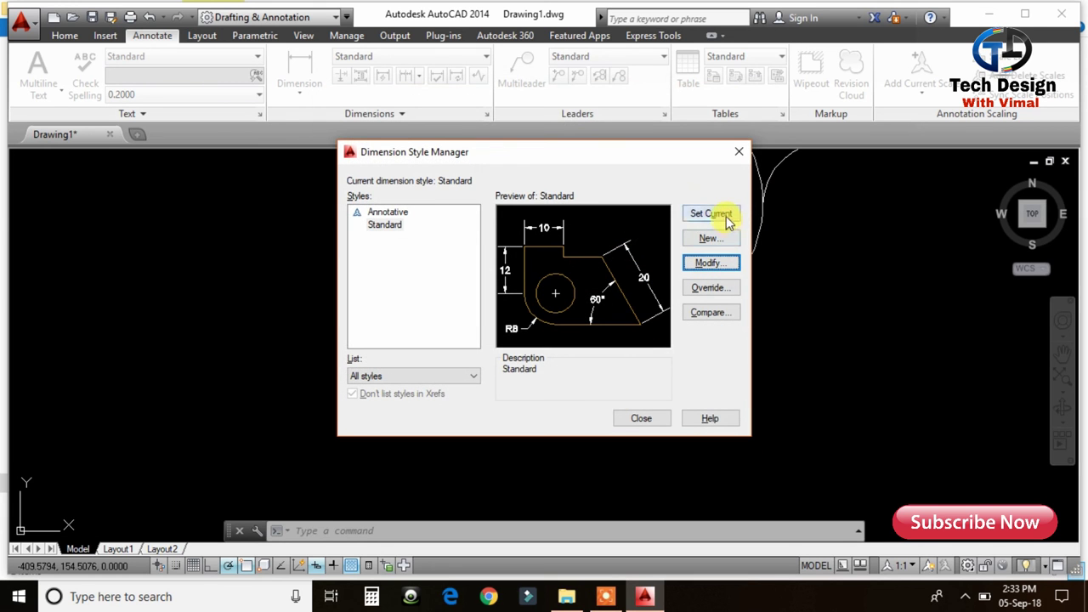
click(659, 420)
Add a second 40 linear dimension from the lower boss centre to the right hole centre, aligned with the first.
scroll(633, 394, down, 2)
middle_drag(673, 389, 579, 435)
scroll(562, 433, up, 2)
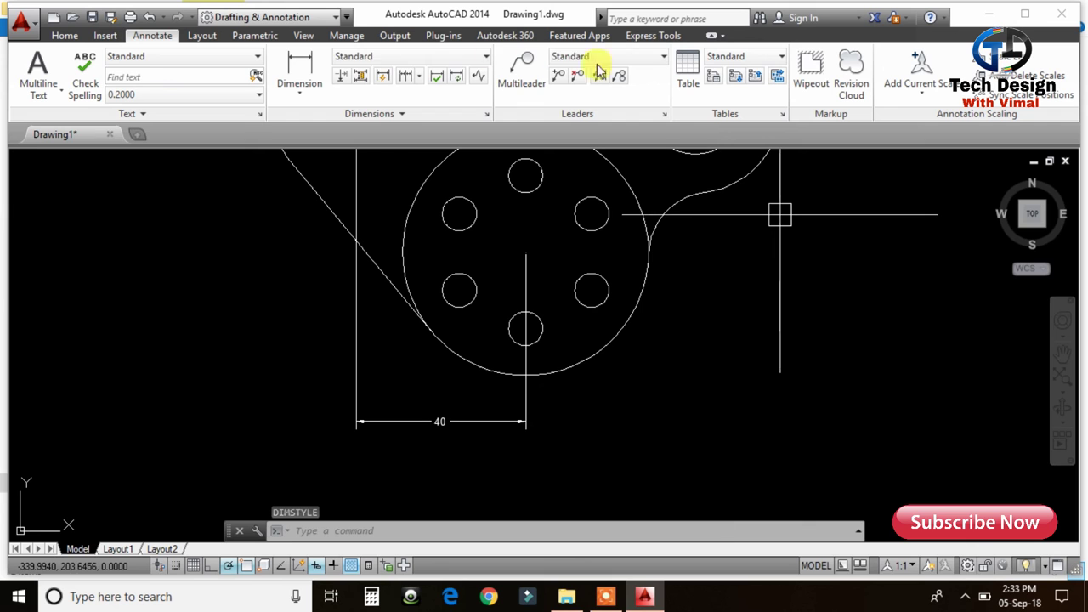
click(321, 73)
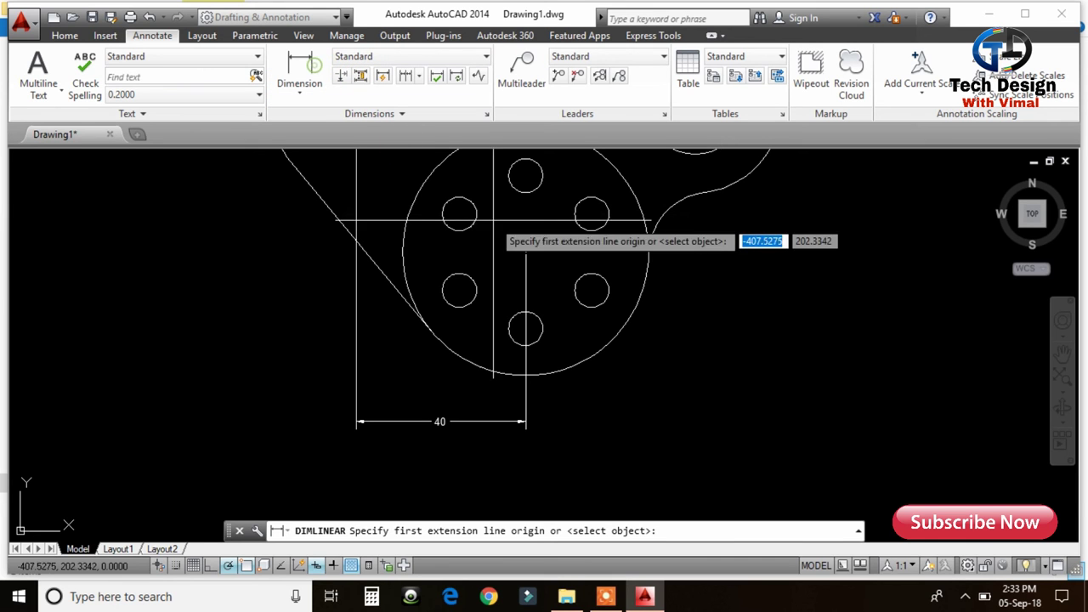
click(526, 253)
middle_drag(662, 313, 630, 459)
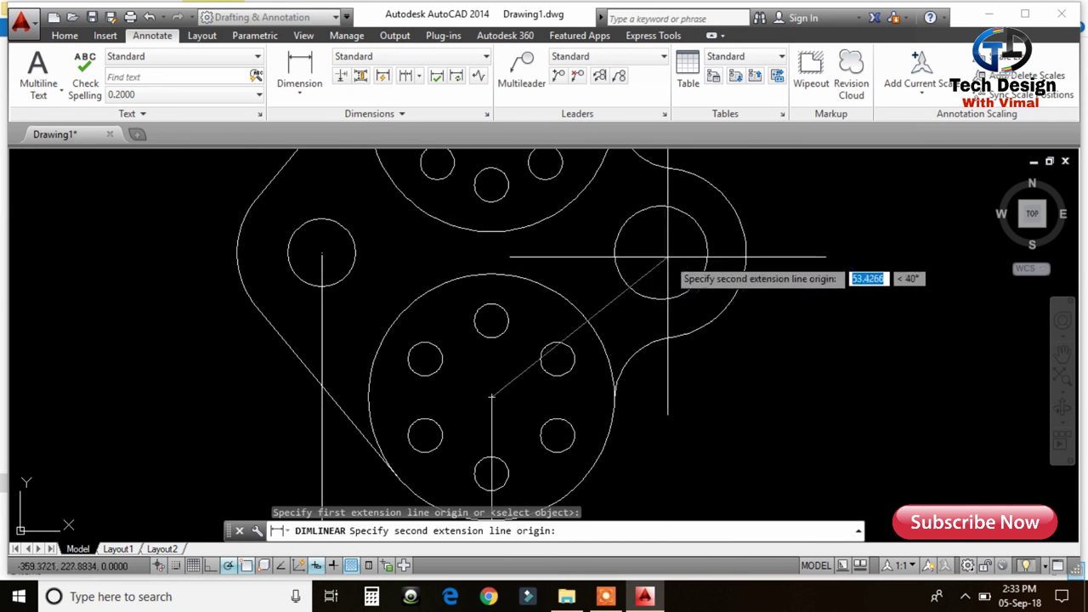
click(662, 253)
middle_drag(675, 366, 729, 236)
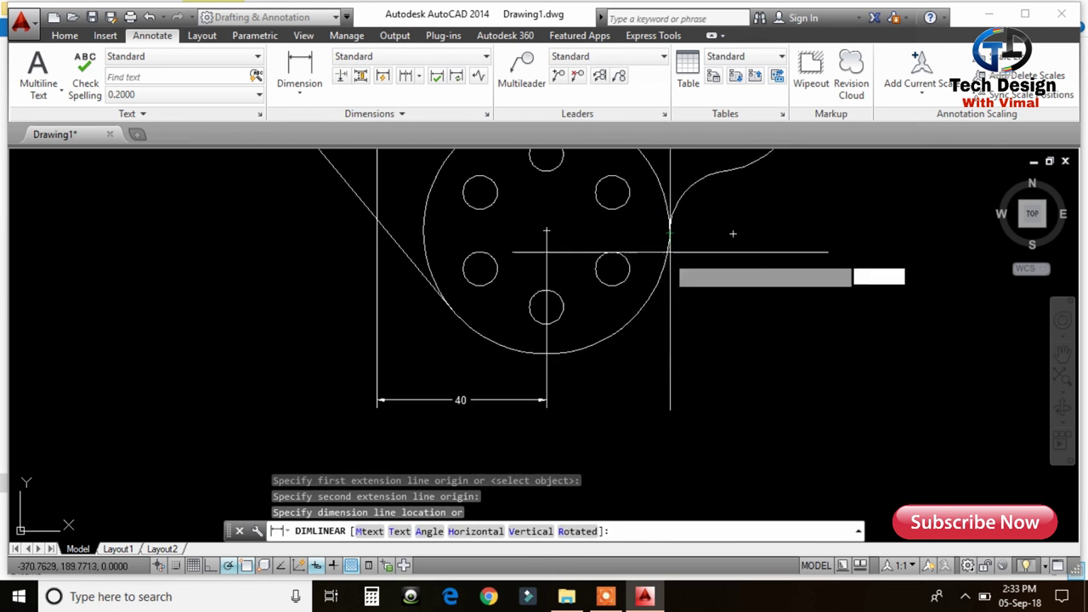
click(547, 401)
scroll(662, 425, down, 3)
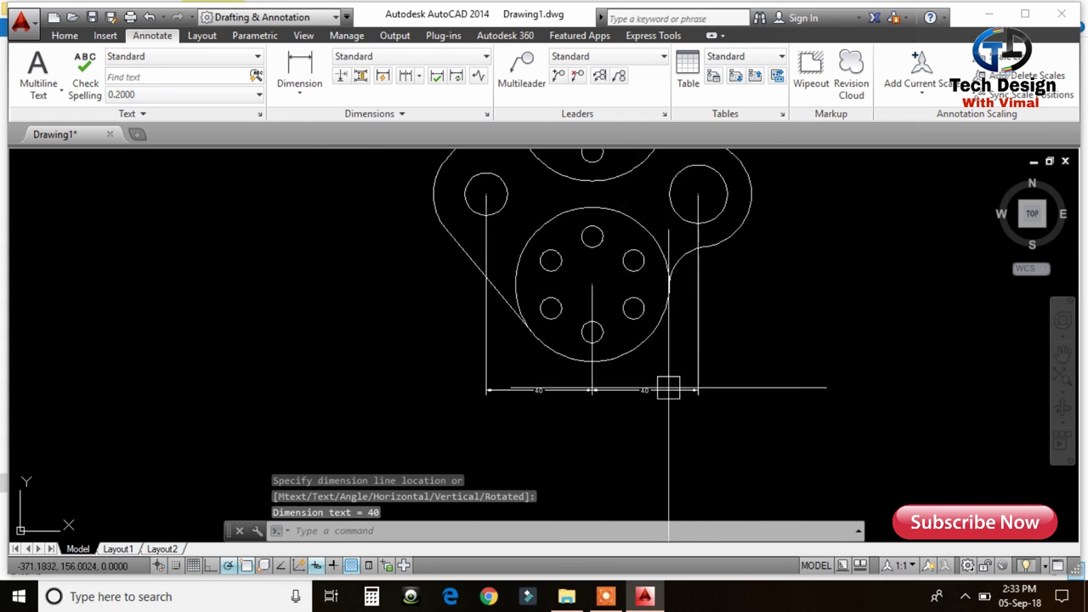
middle_drag(663, 383, 697, 430)
middle_drag(697, 337, 665, 339)
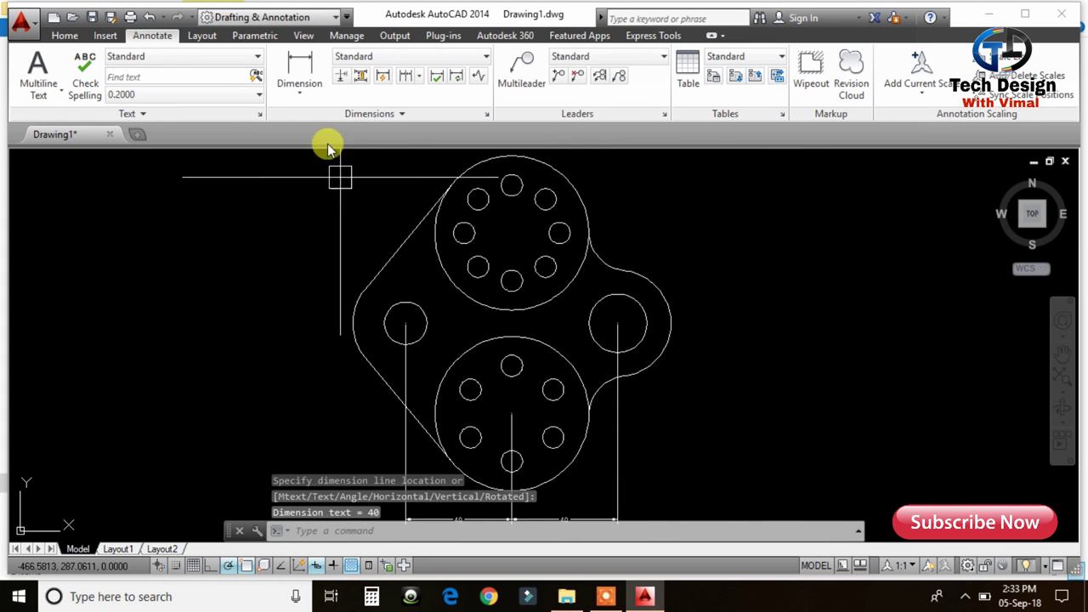
click(308, 89)
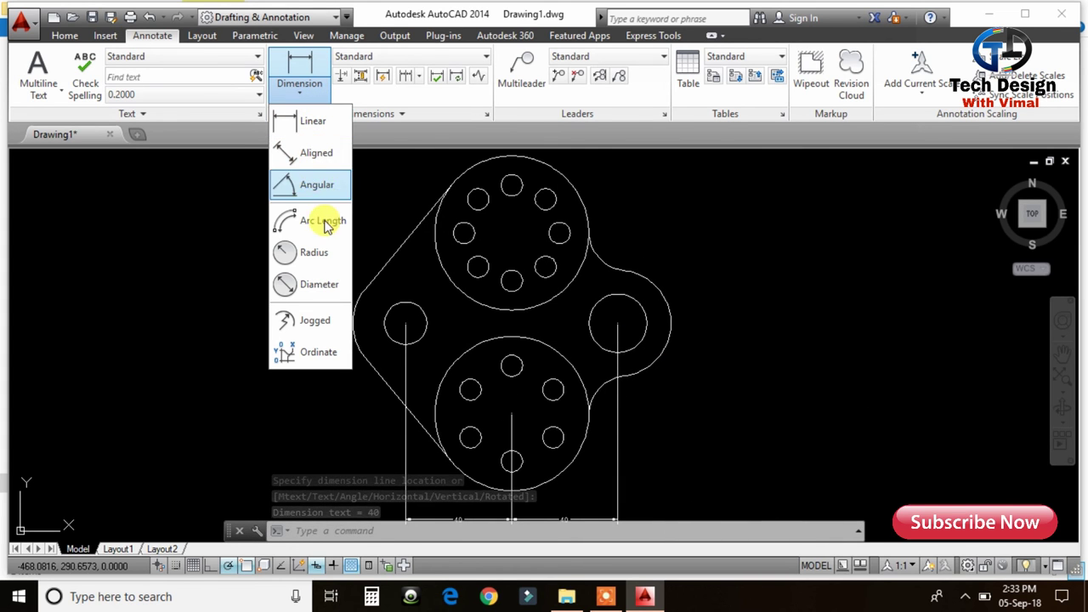
Add radius dimensions R15 on the upper-right blending arc and R20 on the right lug's outer arc.
click(318, 252)
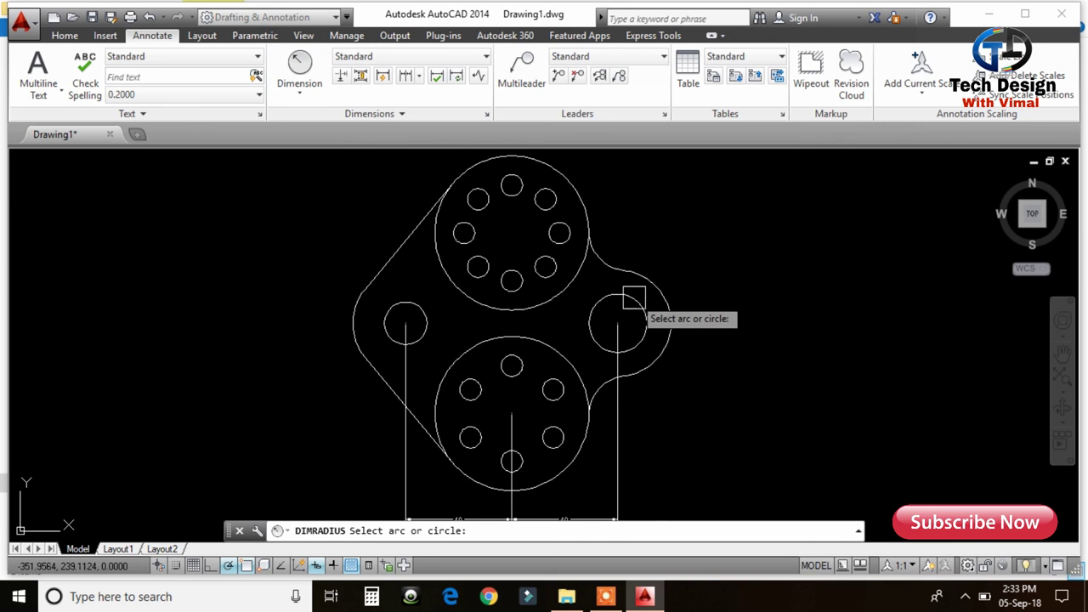
scroll(616, 249, up, 2)
click(585, 260)
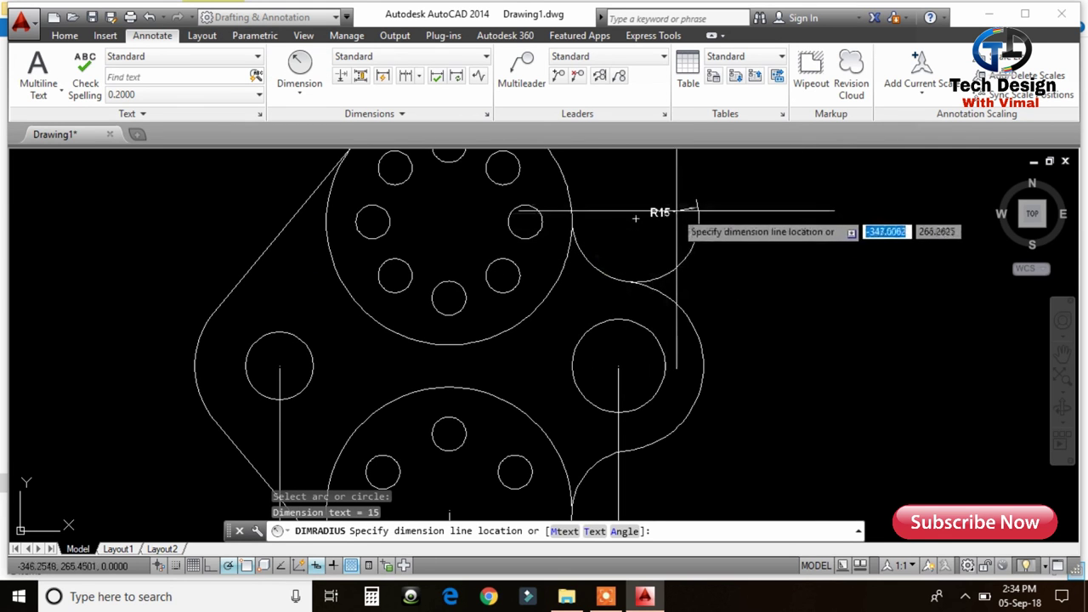
scroll(572, 312, up, 3)
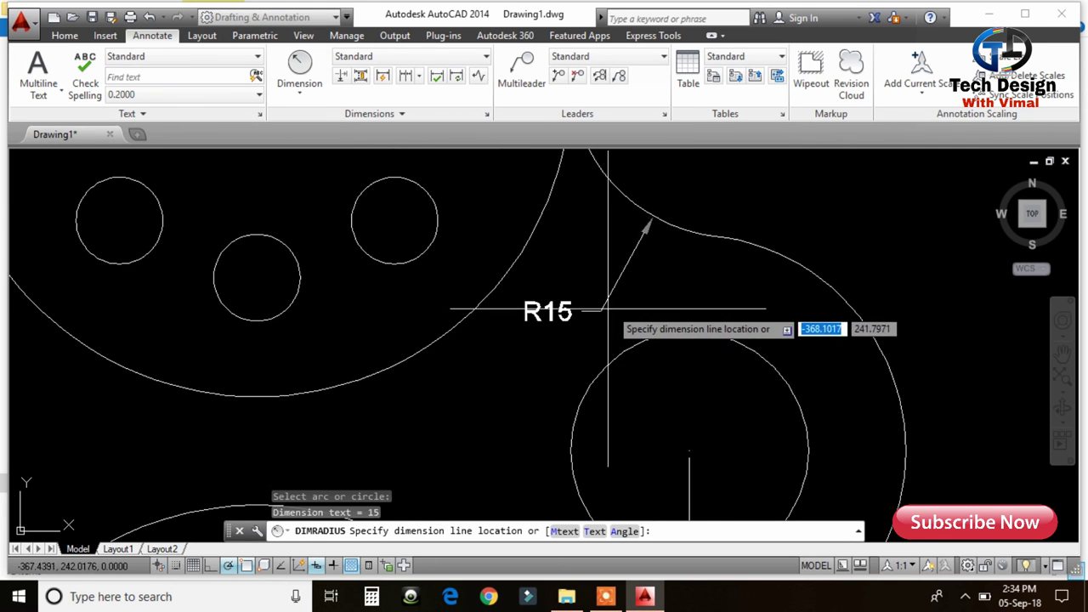
click(614, 306)
scroll(640, 204, down, 4)
key(Return)
click(736, 274)
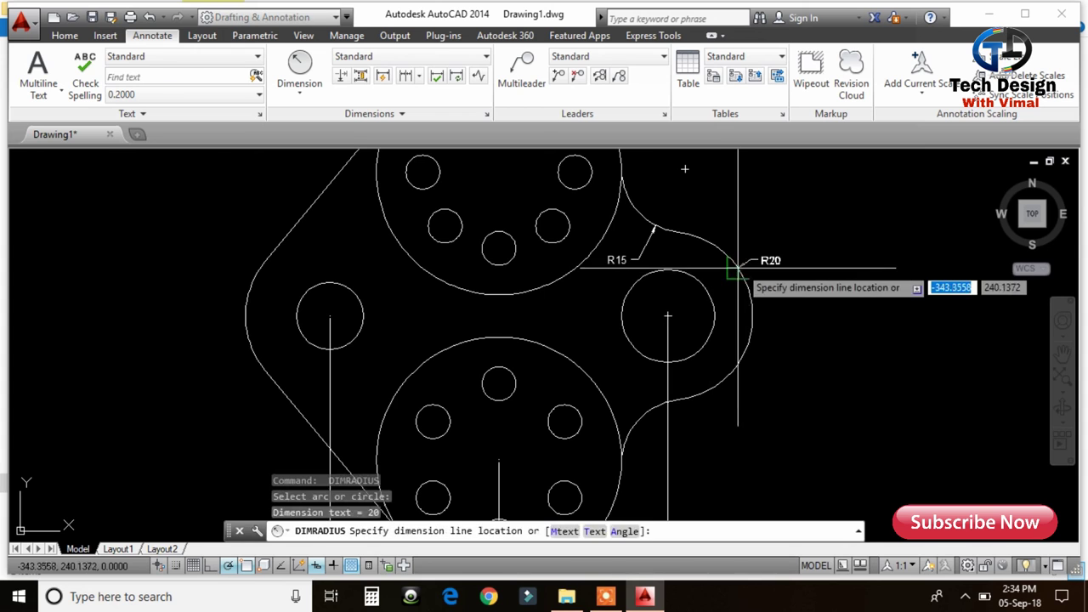
click(875, 223)
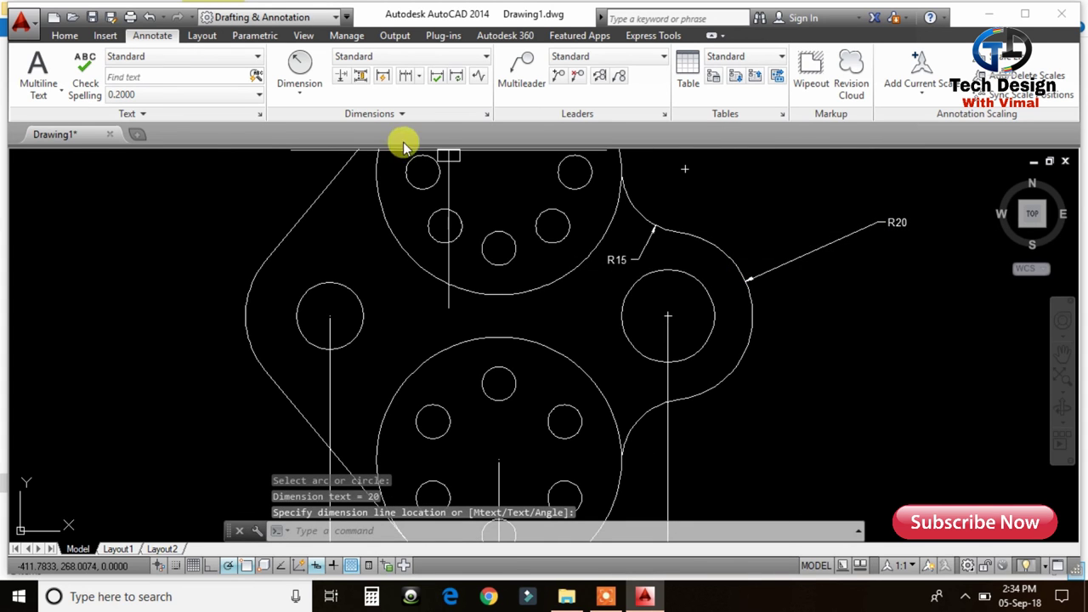
click(306, 98)
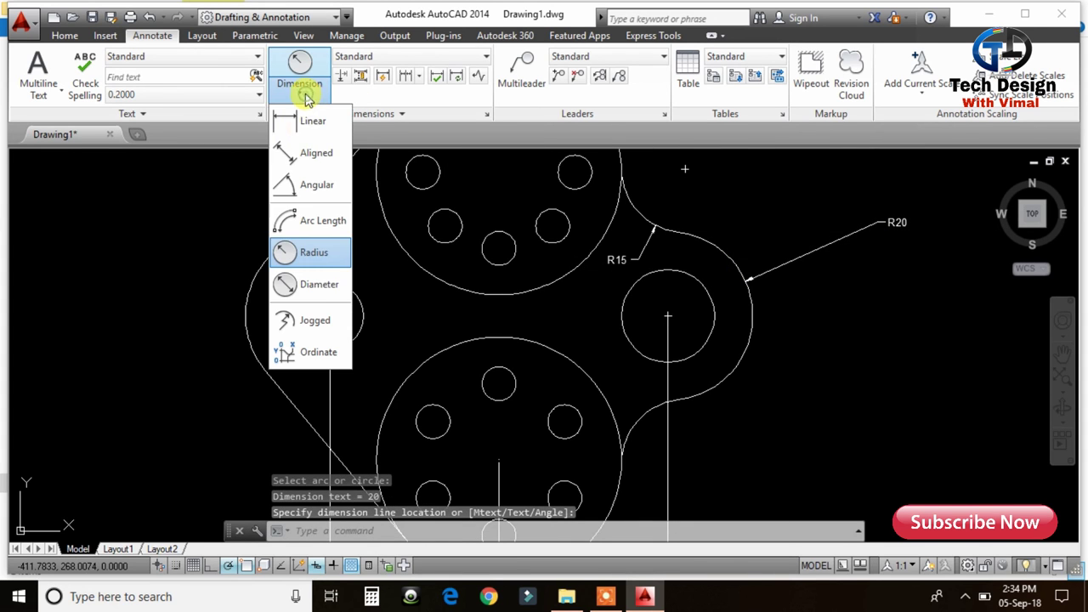
Add diameter dimensions Ø22 for the right lug hole and Ø58 for the large circle.
click(320, 286)
click(713, 324)
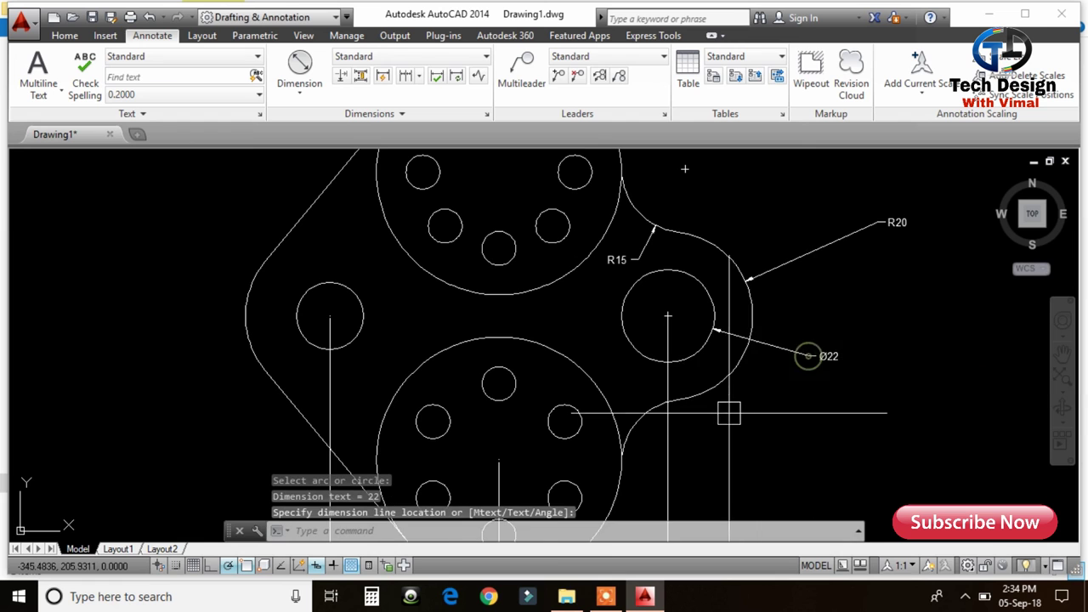
middle_drag(729, 414, 746, 230)
click(628, 228)
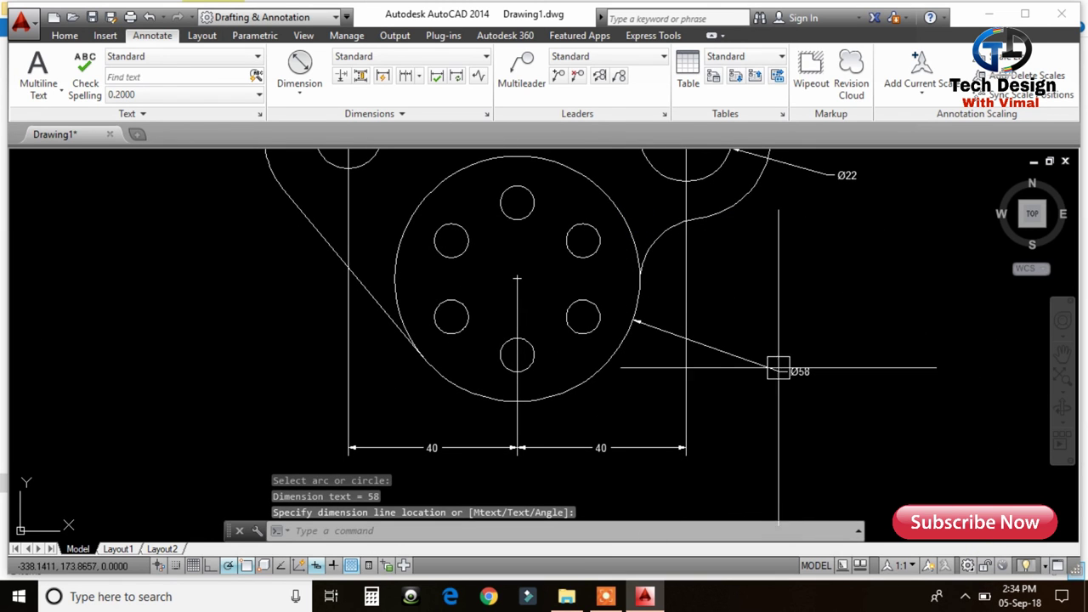
scroll(837, 380, up, 3)
scroll(792, 393, down, 3)
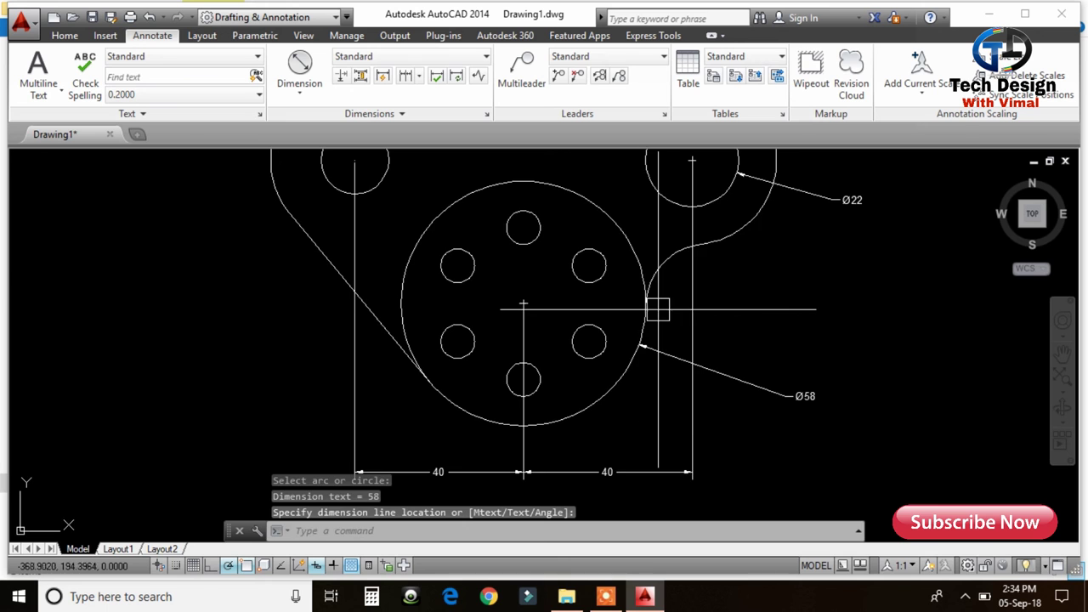
middle_drag(657, 309, 568, 595)
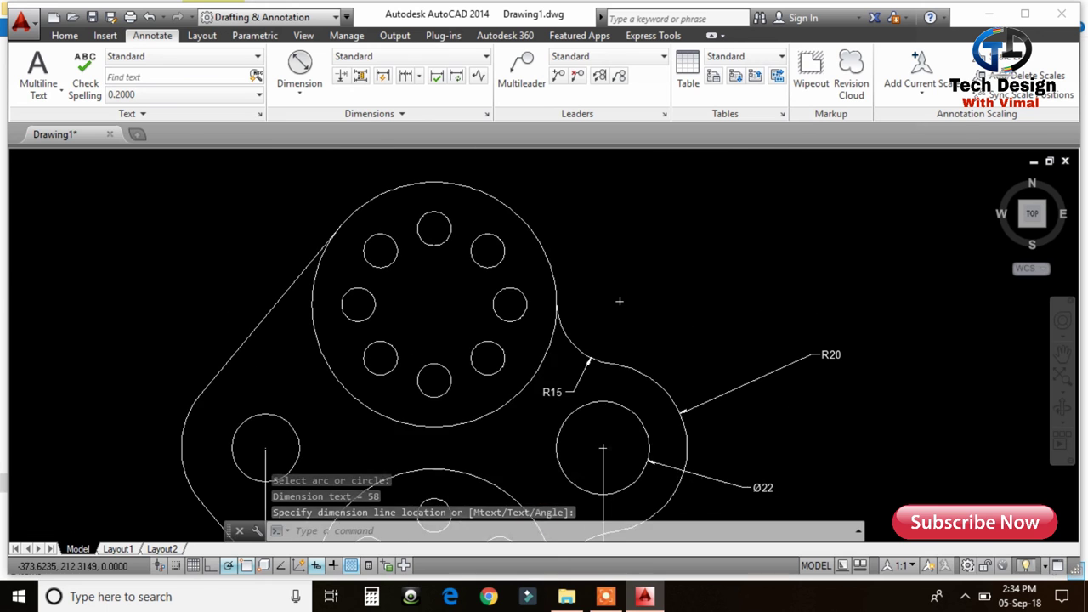
click(593, 265)
Add diameter dimensions Ø16 for the left lug hole and Ø8 for the small holes.
key(Return)
click(294, 420)
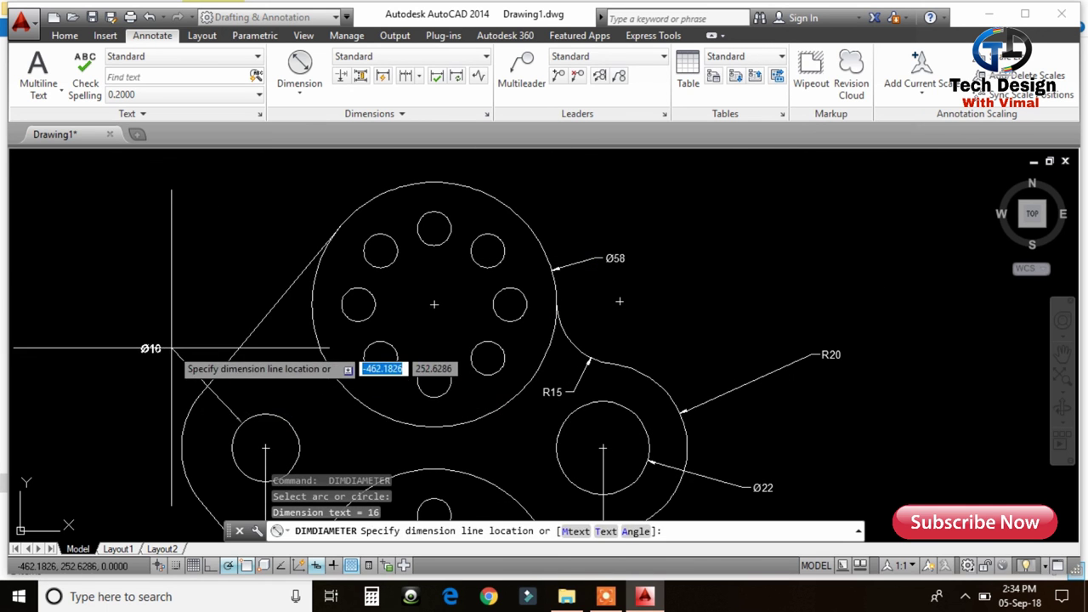
click(173, 349)
middle_drag(157, 442, 484, 341)
scroll(522, 351, down, 2)
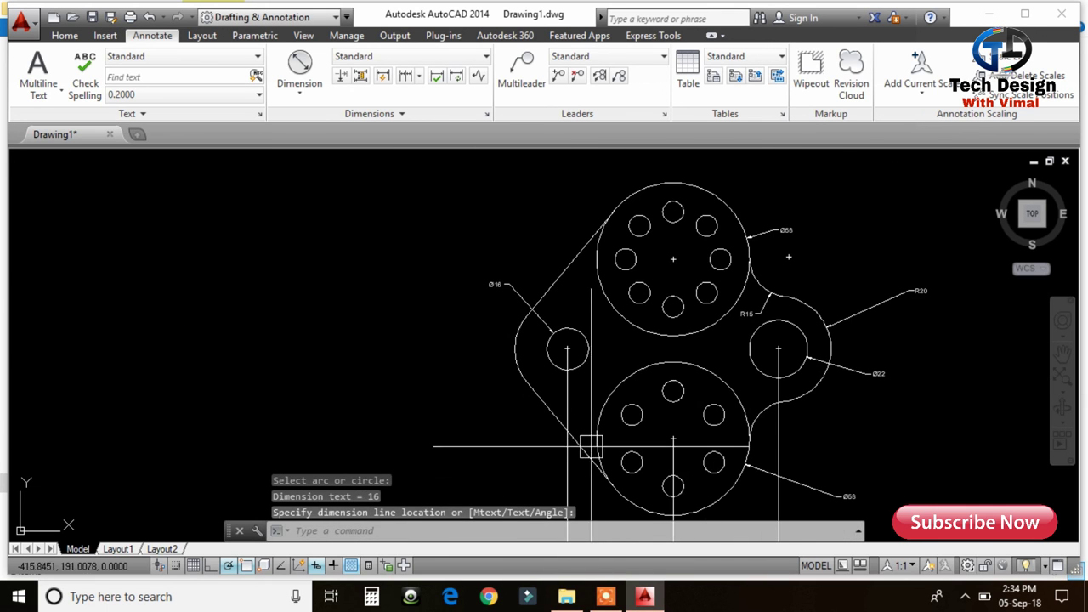
scroll(620, 200, up, 4)
key(Return)
click(646, 259)
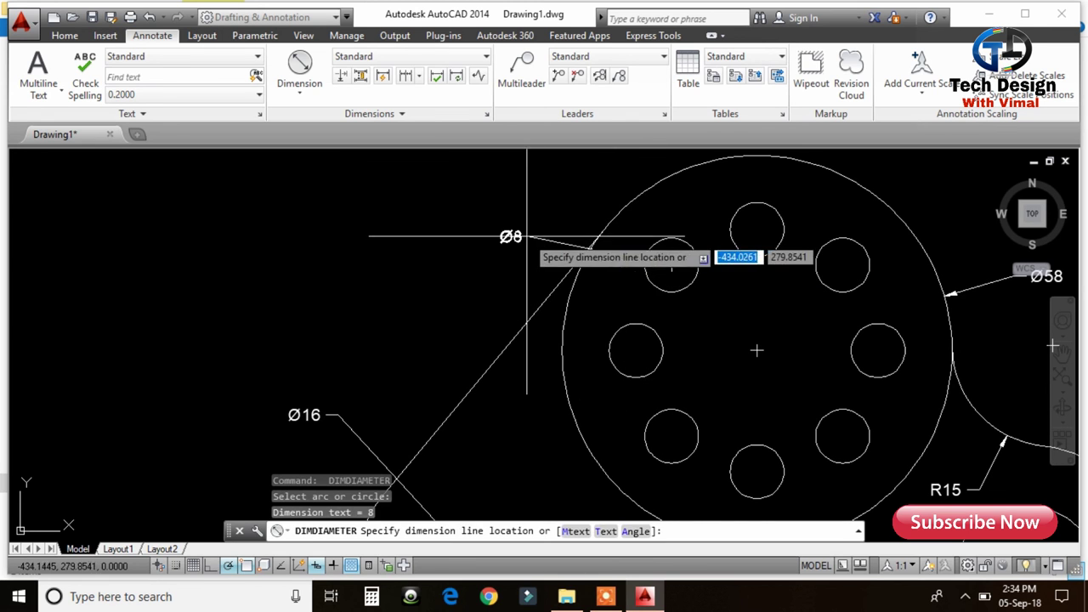
click(504, 230)
scroll(680, 348, down, 4)
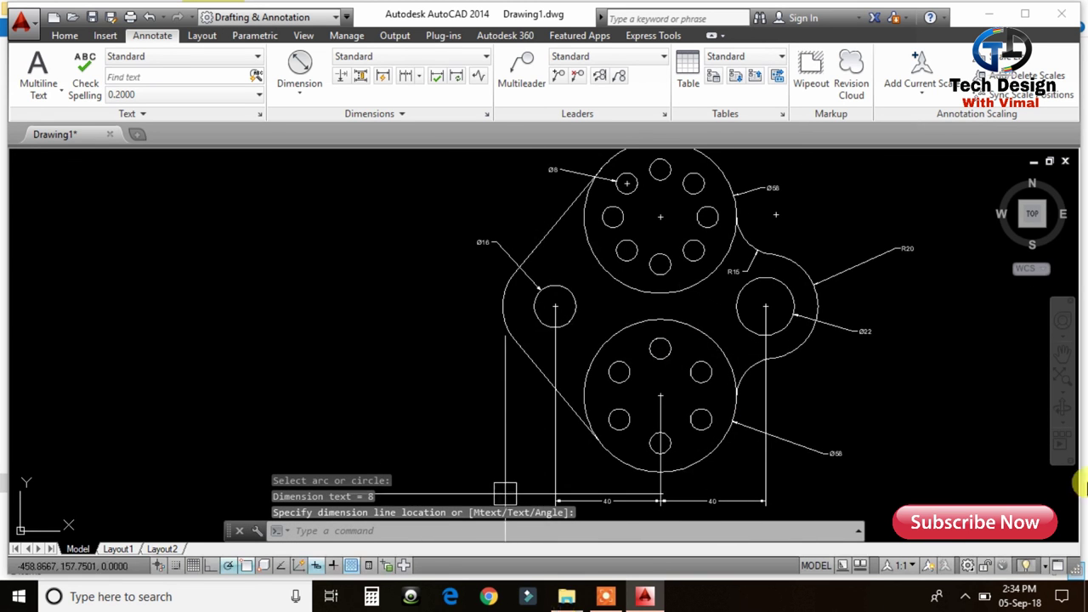
scroll(680, 450, up, 2)
key(Return)
click(582, 410)
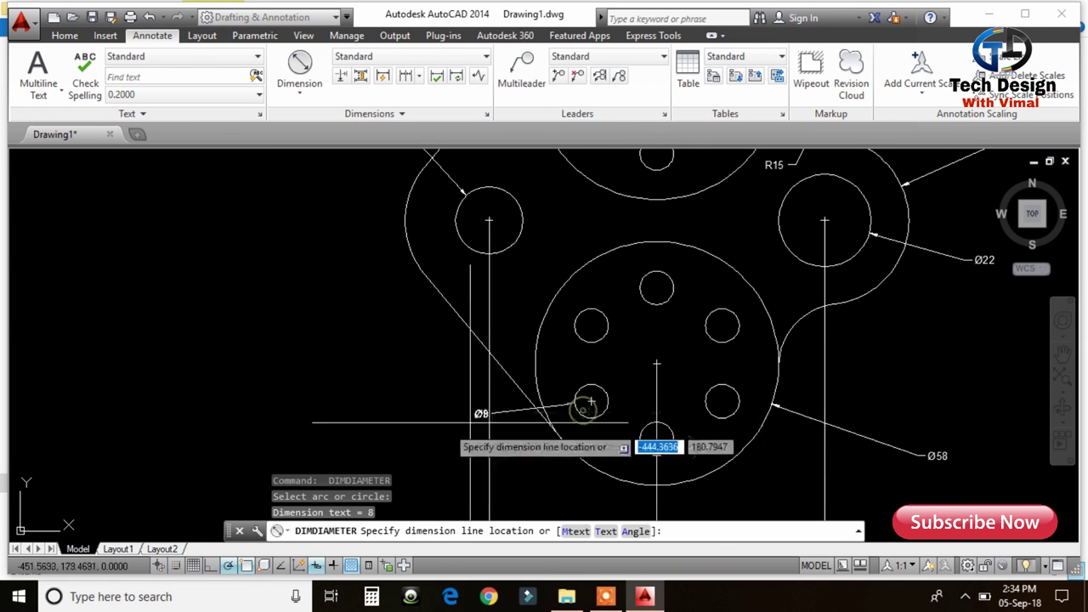
middle_drag(682, 347, 680, 447)
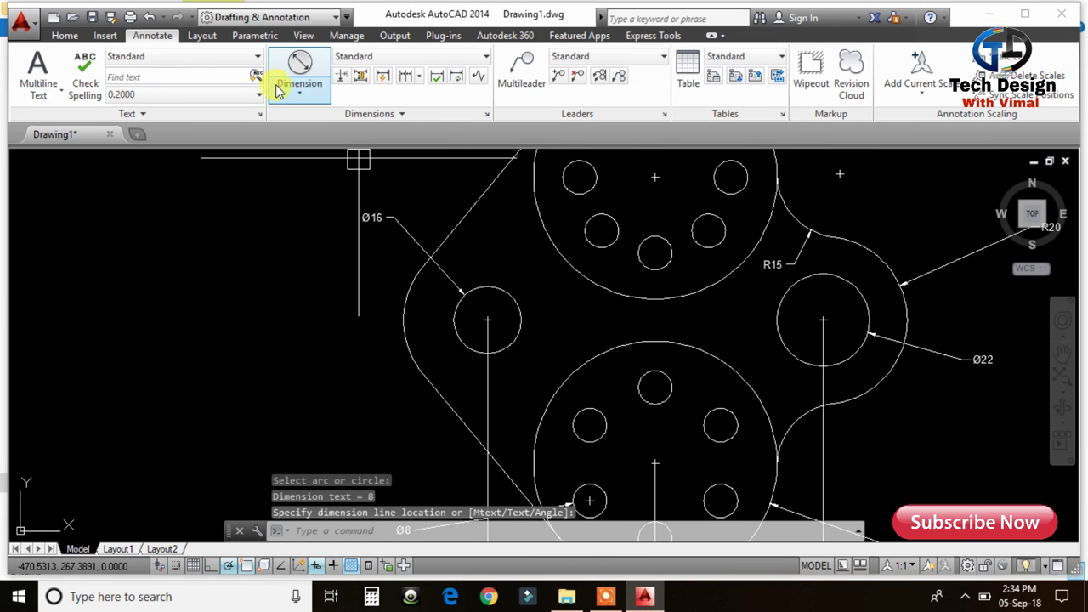
click(297, 90)
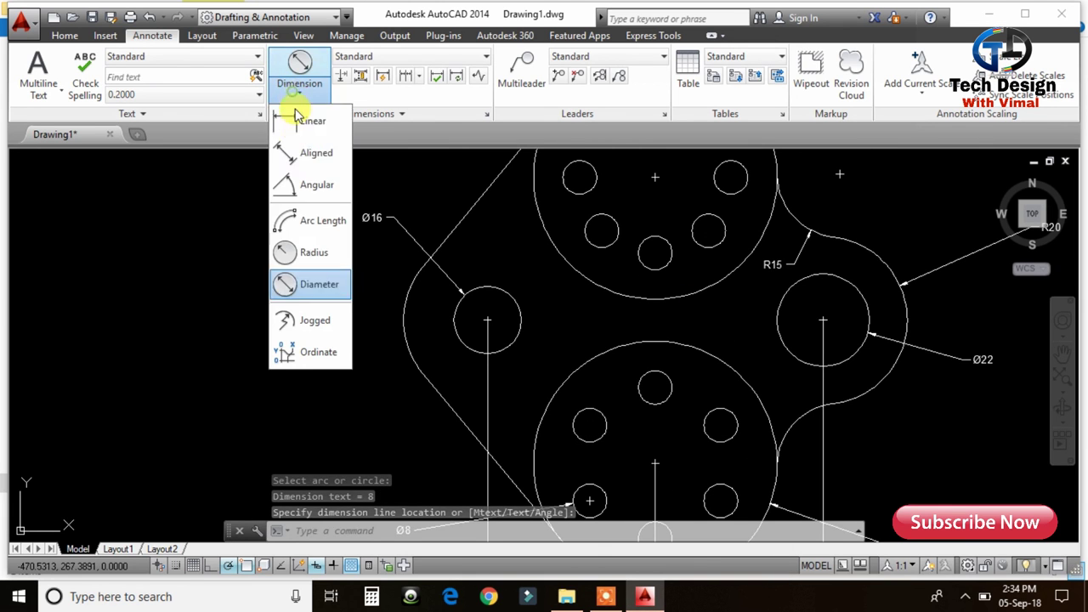
Dimension the left lug's outer arc as R20, placing the label to the left.
click(313, 255)
click(397, 317)
click(339, 342)
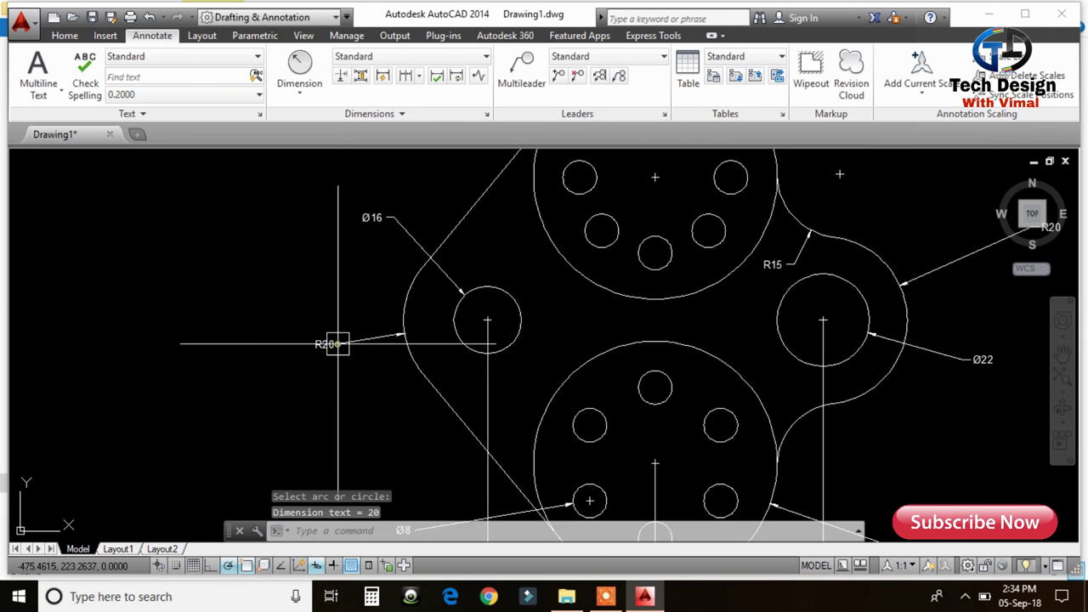
mouse_move(762, 374)
middle_down()
mouse_move(656, 346)
mouse_move(621, 349)
middle_up()
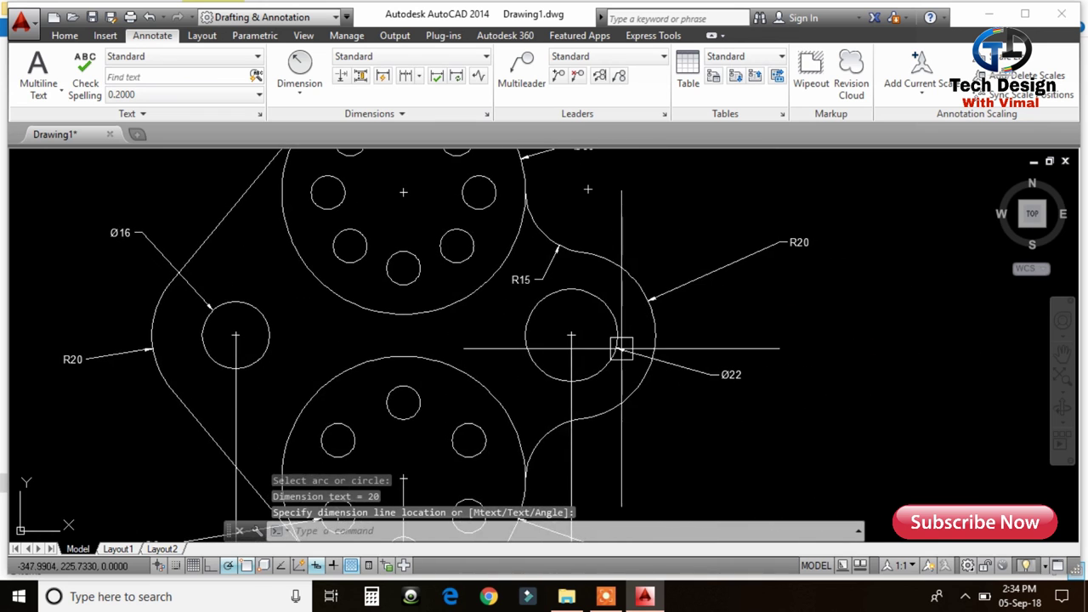
scroll(656, 418, down, 2)
mouse_move(656, 417)
middle_down()
mouse_move(680, 377)
mouse_move(595, 255)
mouse_move(625, 295)
middle_up()
scroll(541, 267, down, 1)
scroll(549, 205, up, 2)
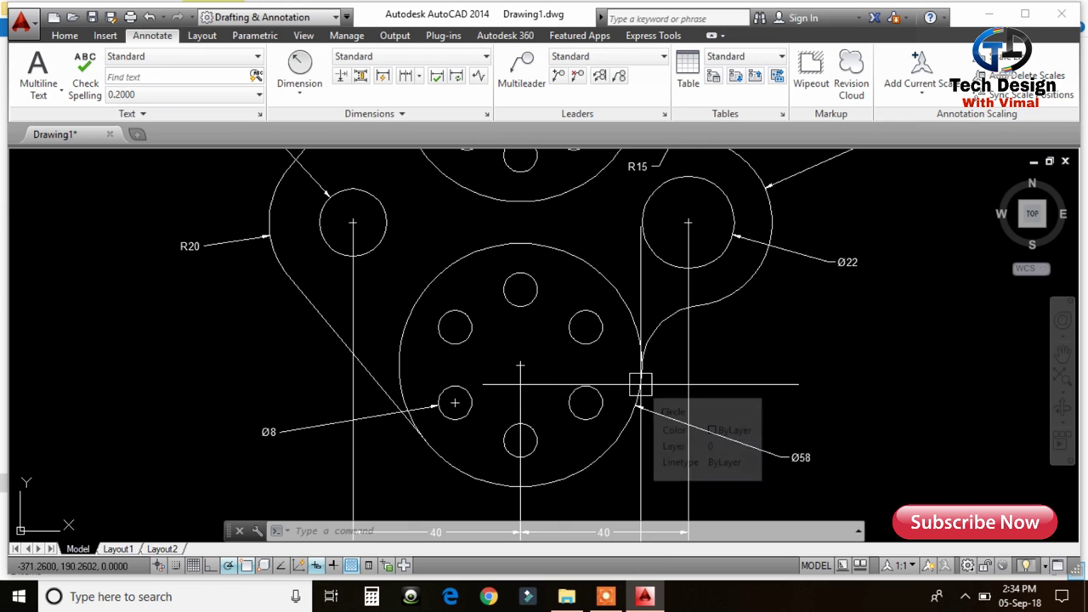
Draw a helper circle at the lower boss centre passing through its six hole centres.
text(c)
key(Return)
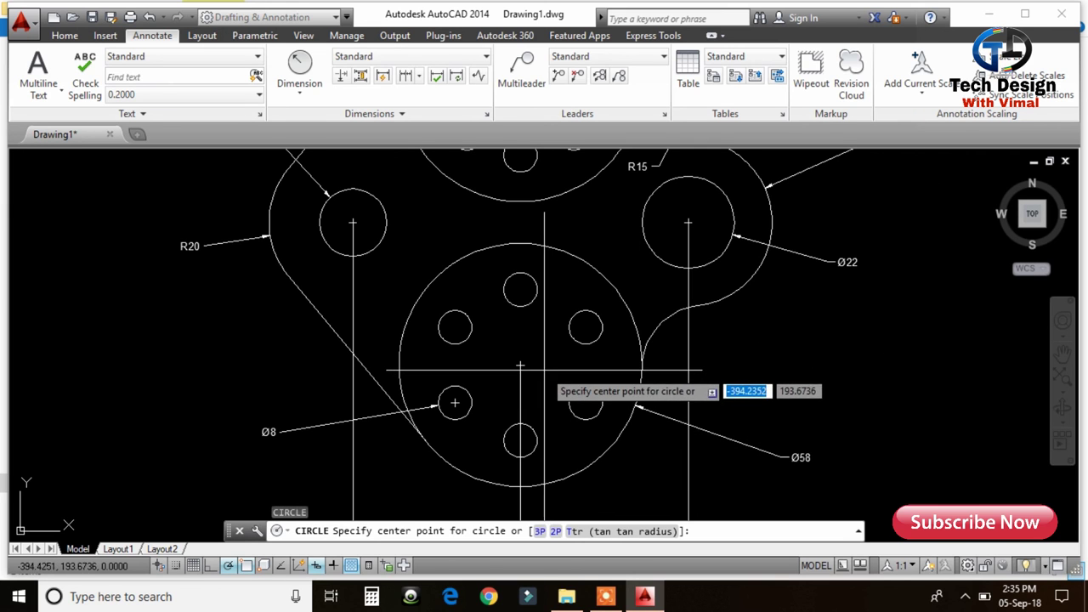
scroll(524, 365, up, 5)
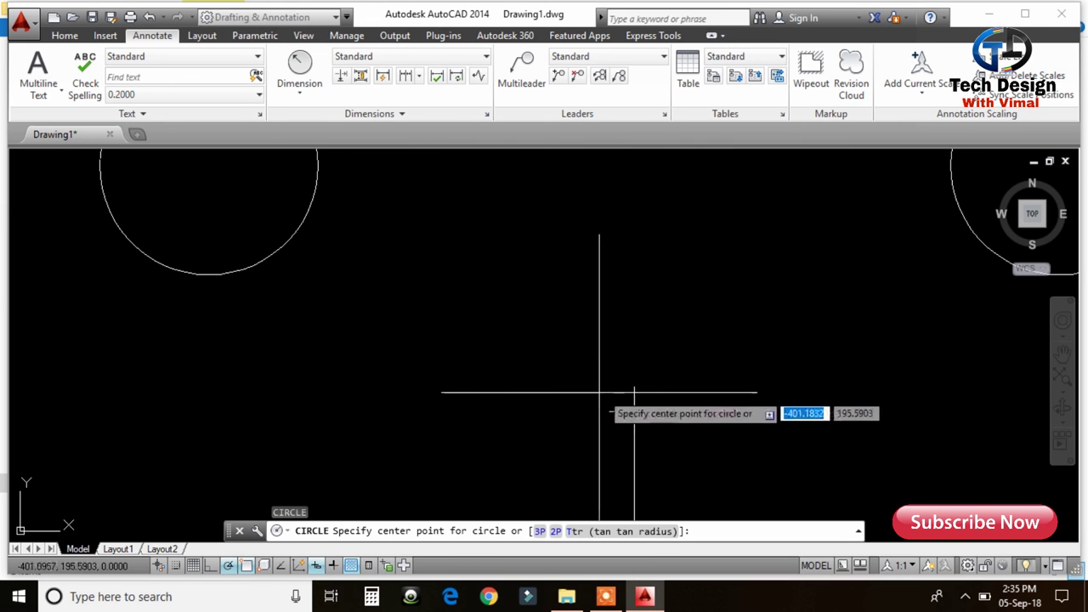
click(633, 411)
scroll(612, 385, down, 2)
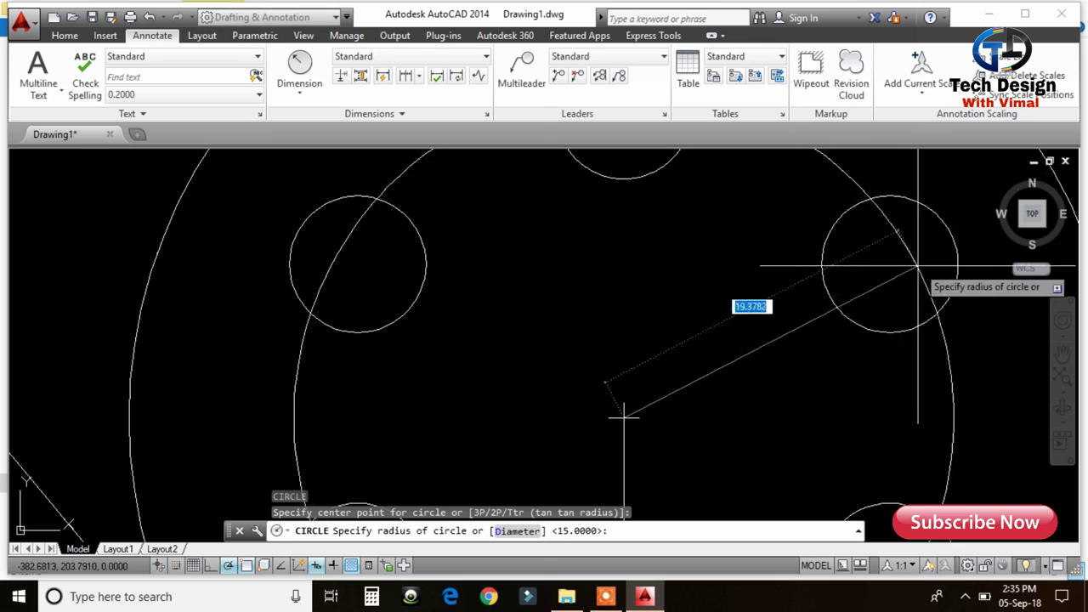
scroll(890, 334, down, 1)
click(886, 279)
scroll(783, 301, down, 2)
scroll(692, 367, down, 1)
middle_drag(692, 367, 660, 388)
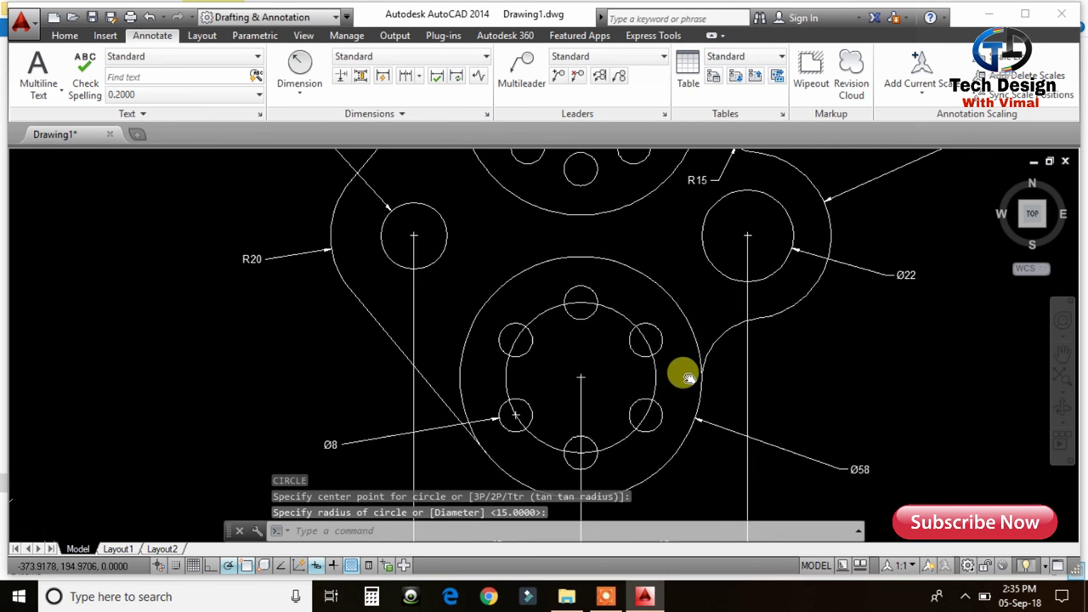
Add a Ø36 diameter dimension to the helper circle, then erase the circle.
click(326, 92)
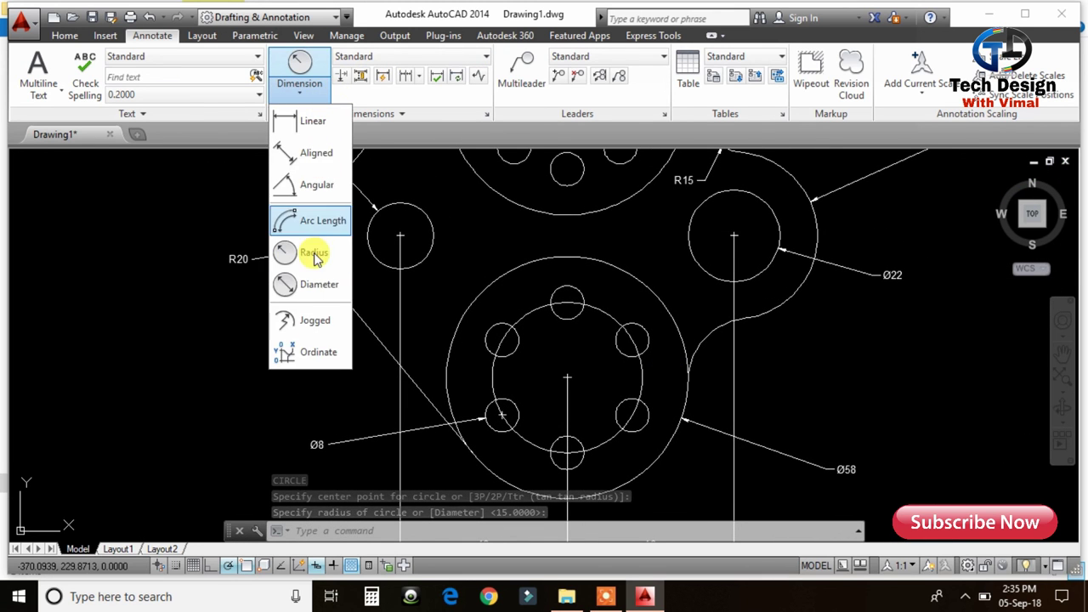
click(316, 286)
click(645, 375)
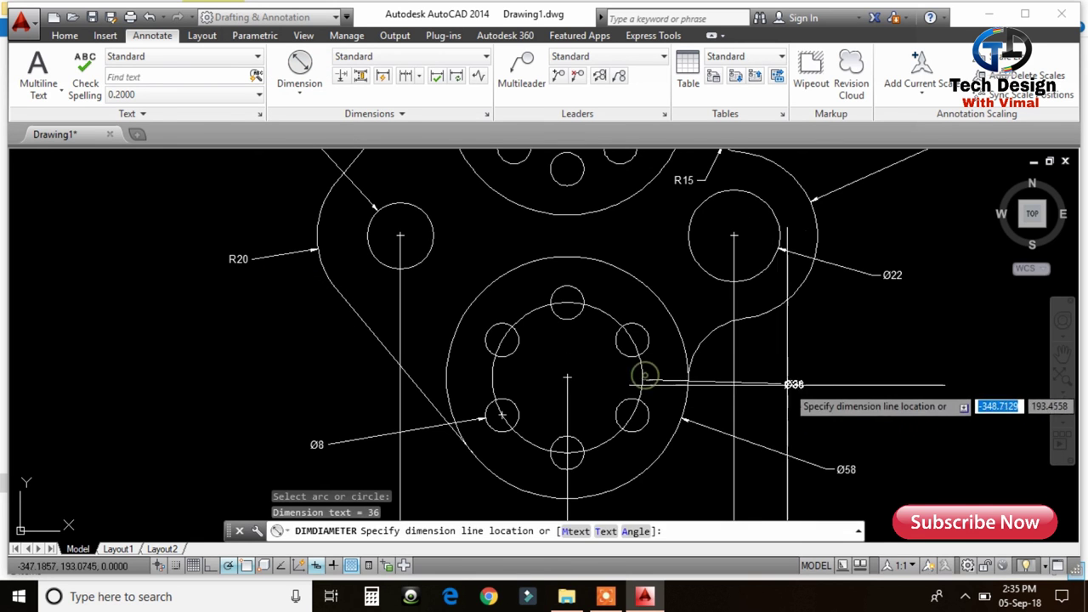
click(609, 320)
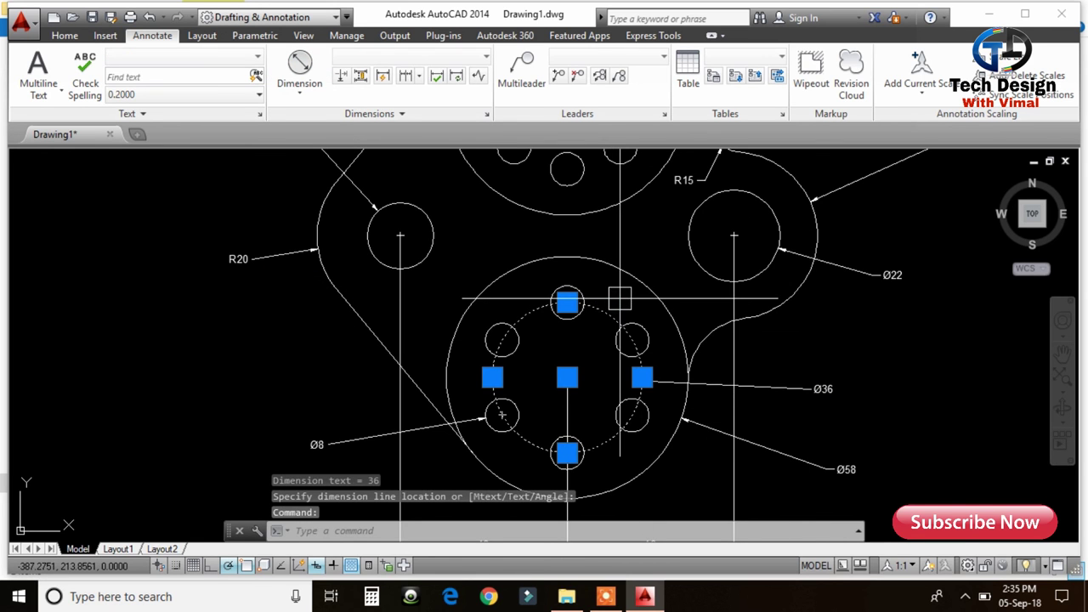
key(Delete)
scroll(596, 365, down, 5)
scroll(689, 379, up, 2)
scroll(561, 323, up, 1)
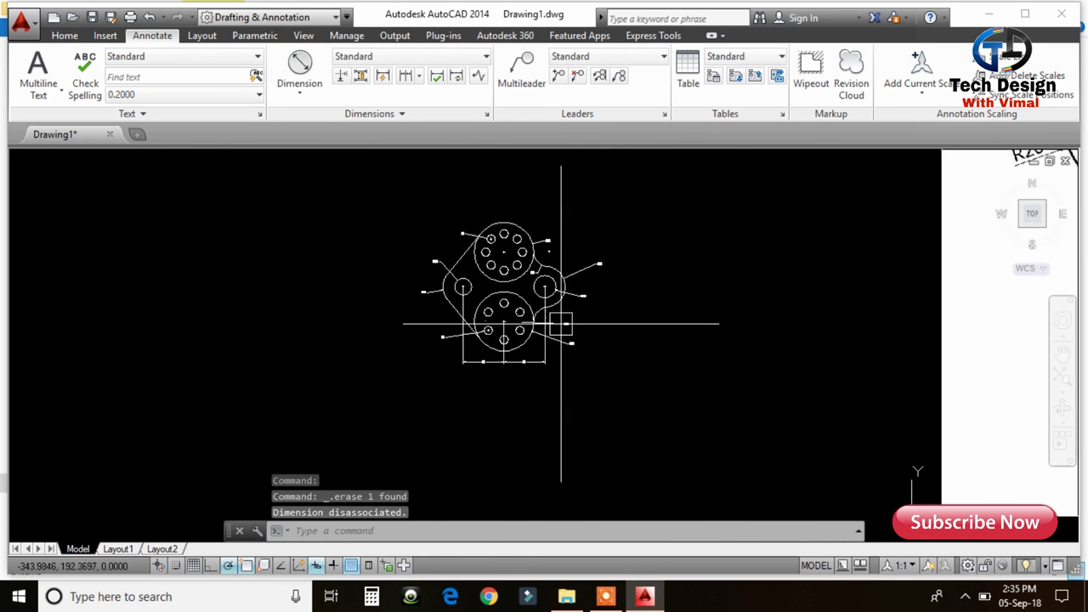
Zoom out and move the reference raster image beside the dimensioned plate.
scroll(565, 336, down, 1)
middle_drag(578, 352, 472, 399)
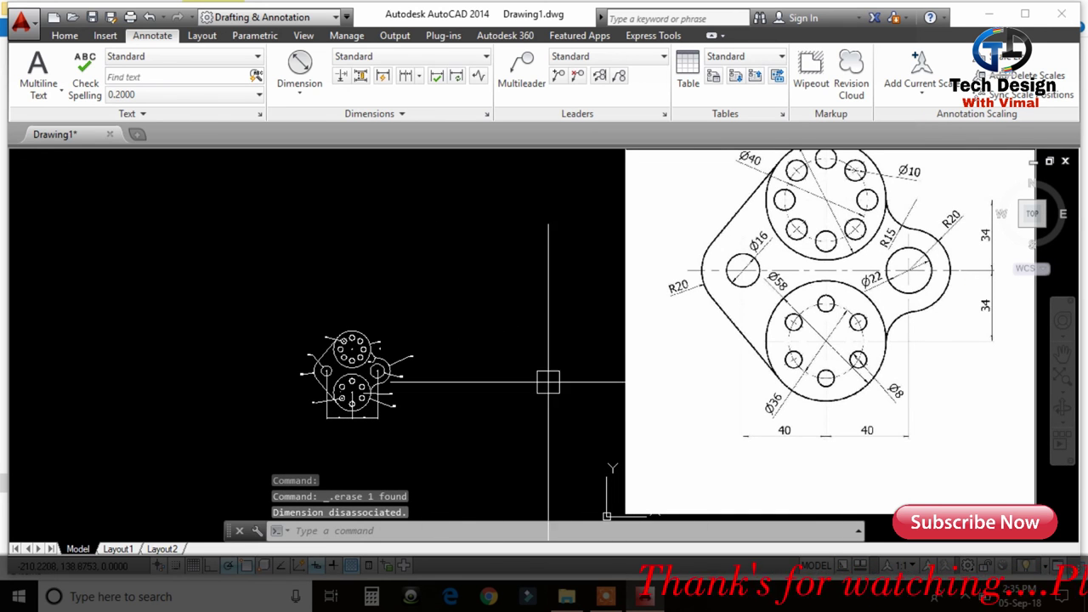
scroll(361, 376, up, 3)
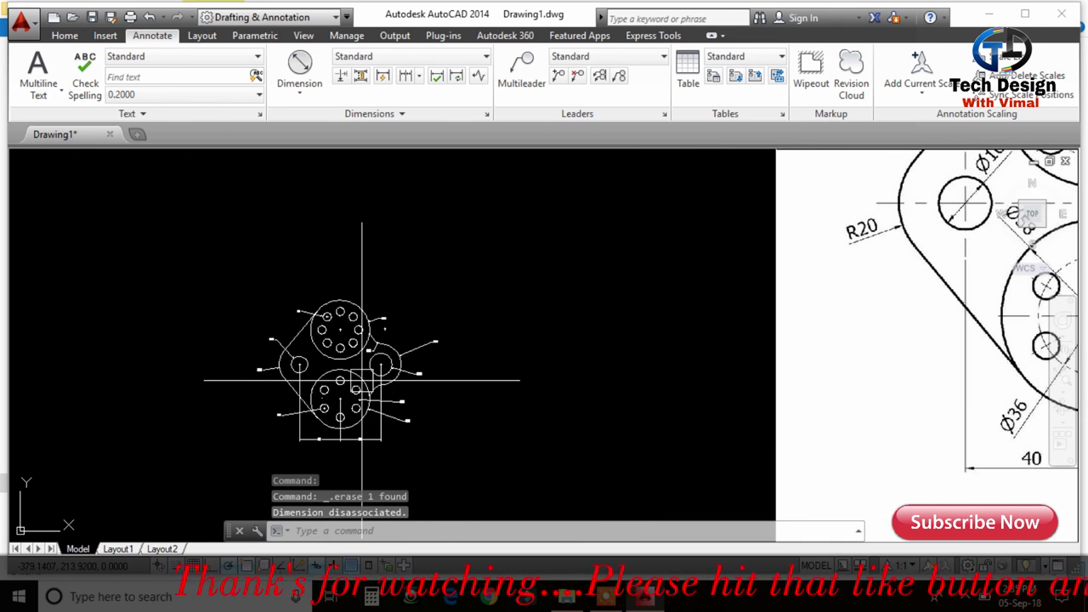
scroll(408, 372, up, 4)
scroll(408, 373, down, 3)
middle_drag(760, 328, 687, 340)
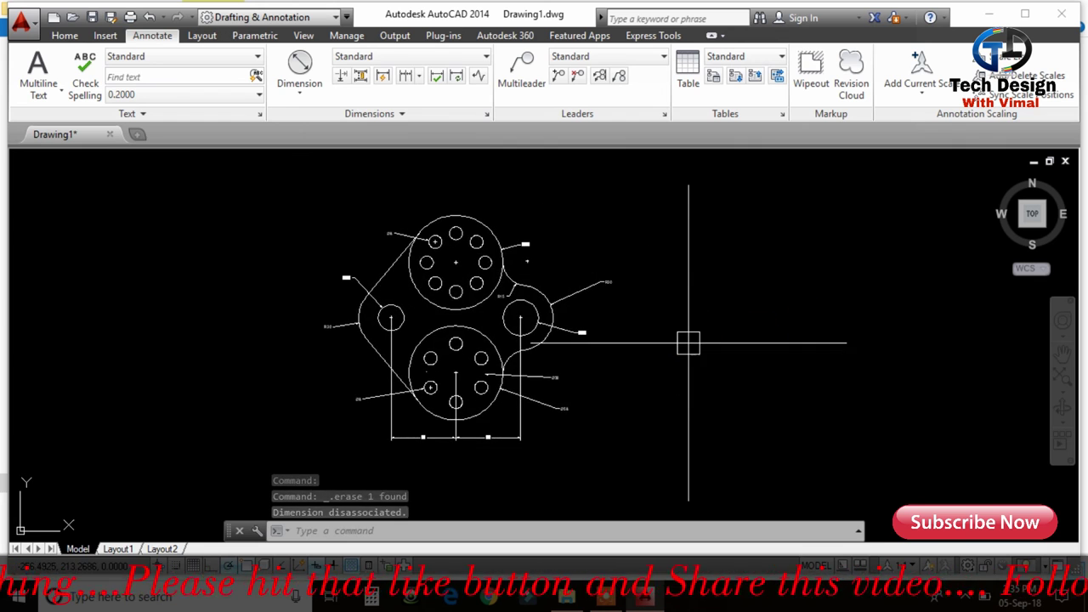